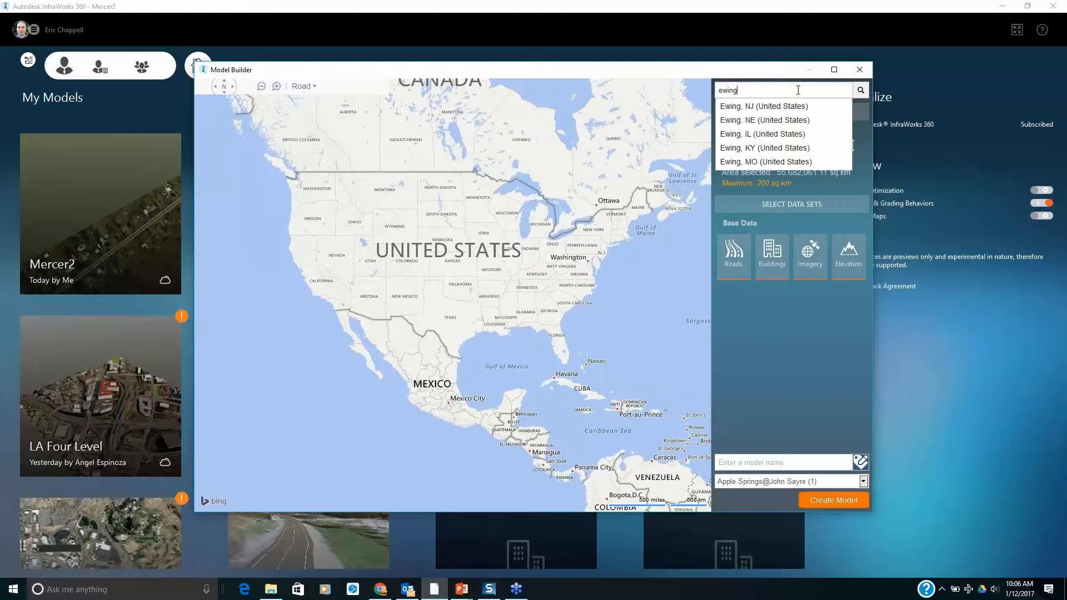
Locate Ewing, NJ (United States) on the map and bring the Trenton Mercer Airport and I-95 area into frame
click(763, 108)
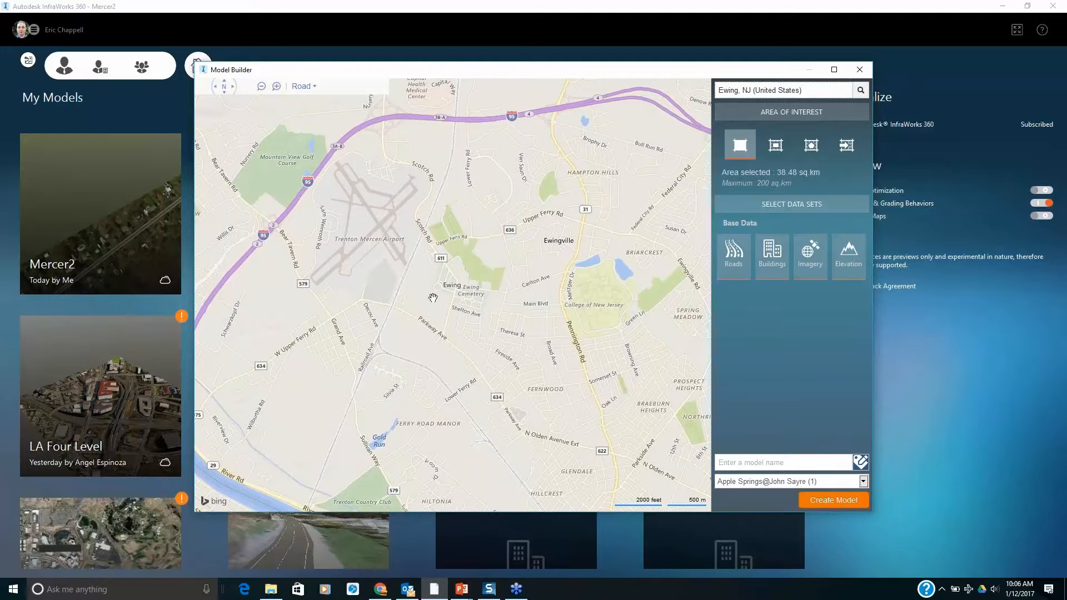
drag(433, 299, 412, 382)
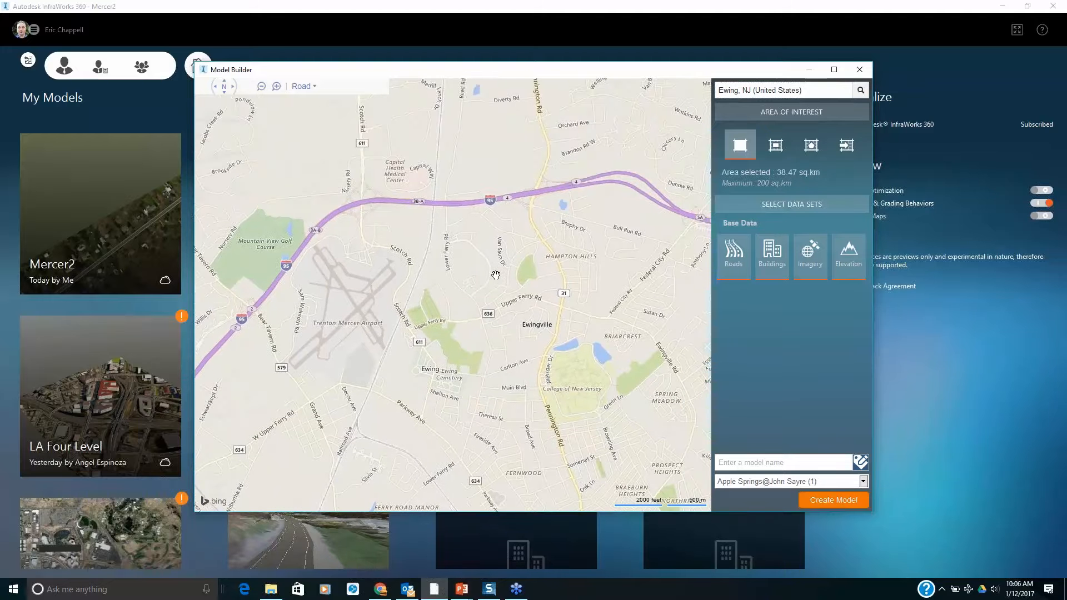
drag(473, 326, 462, 337)
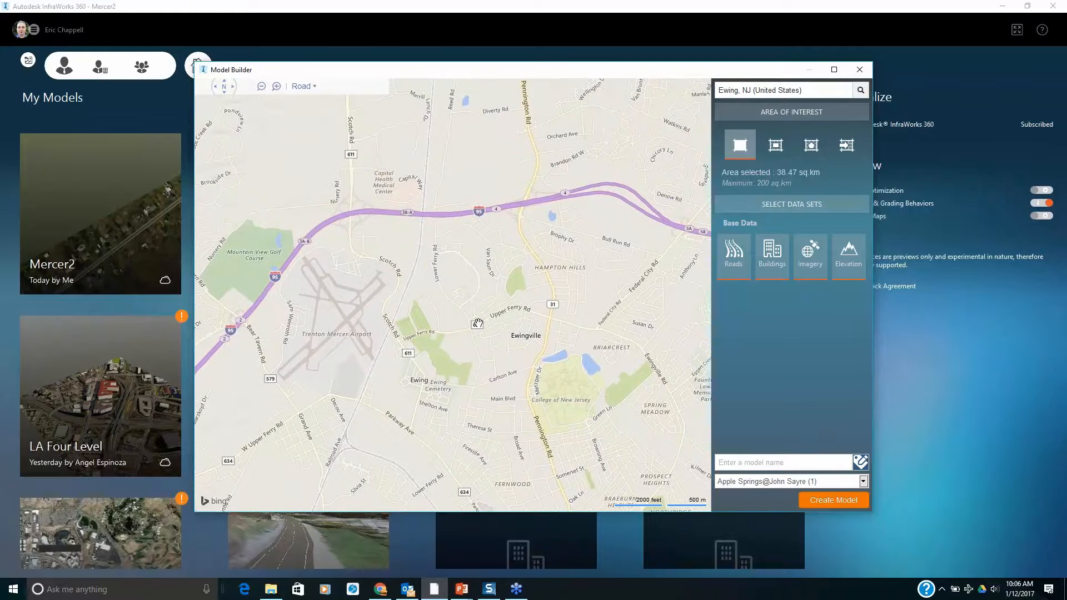
Search the map for meteor crater as an alternative model location
click(814, 91)
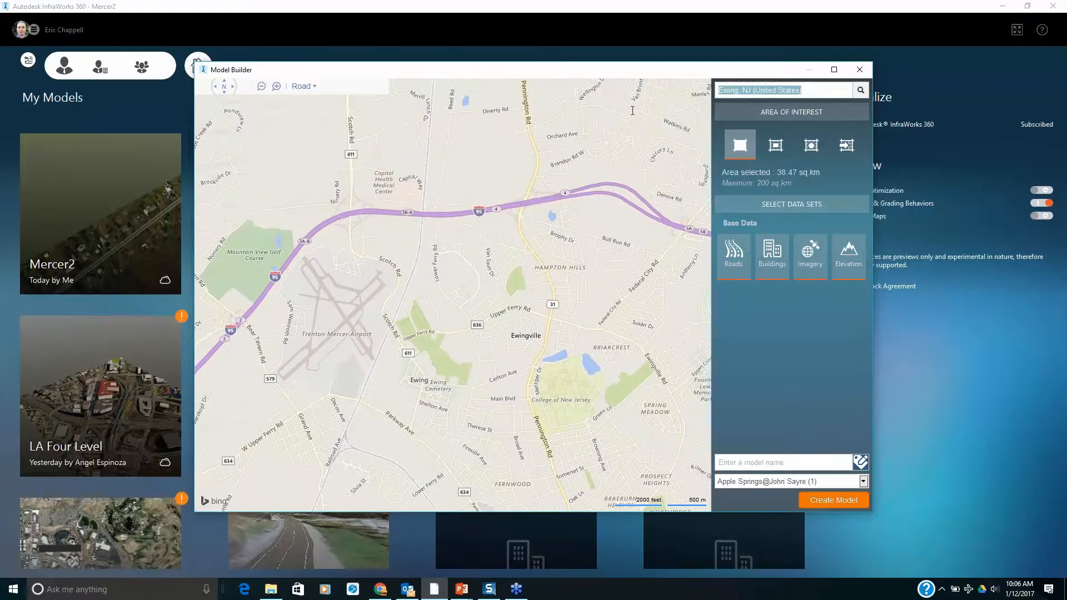
text(meteor cr)
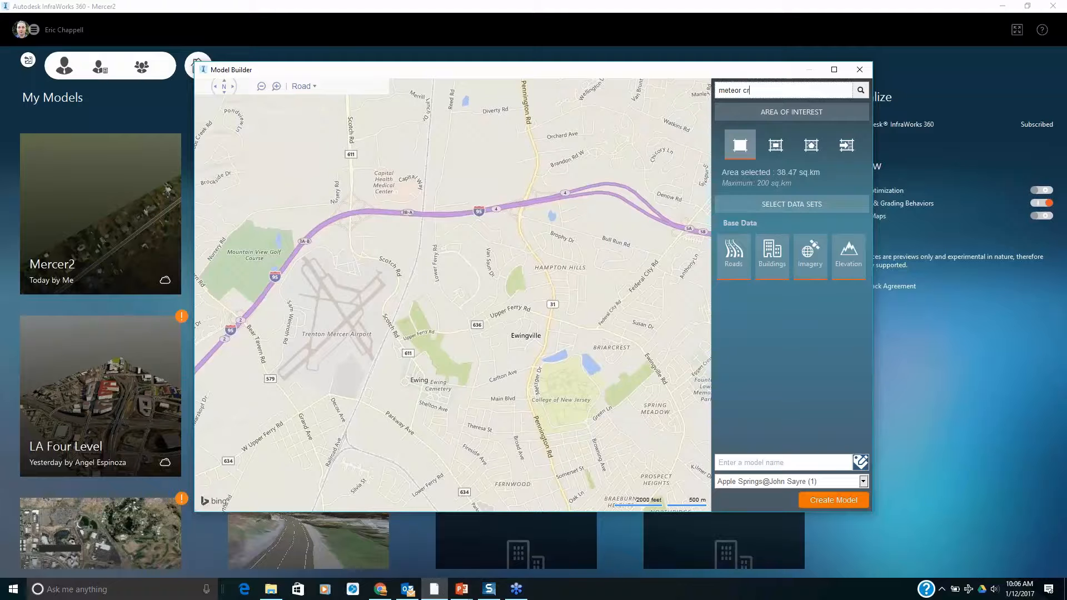
text(ater)
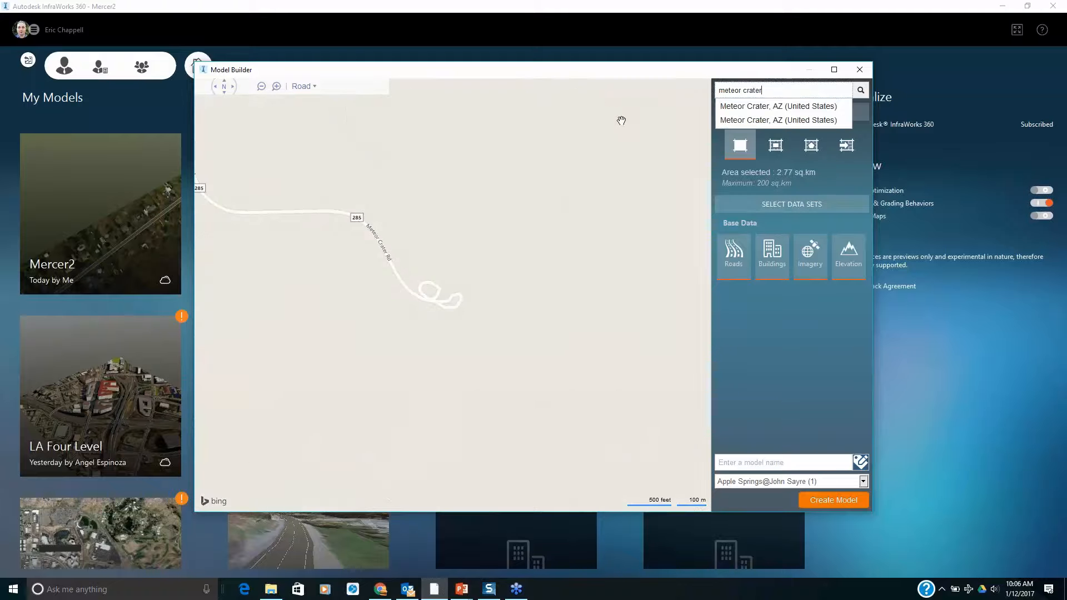
Return the map to Ewing, NJ (United States) and frame the area around I-95 and Scotch Rd as the area of interest
drag(786, 90, 710, 98)
text(ewing)
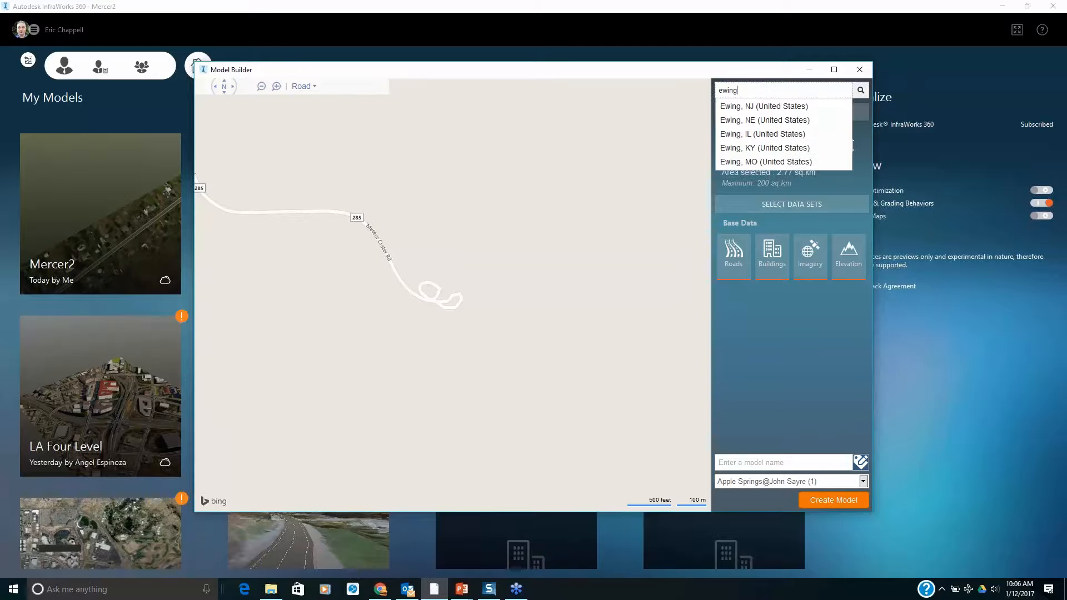
click(749, 111)
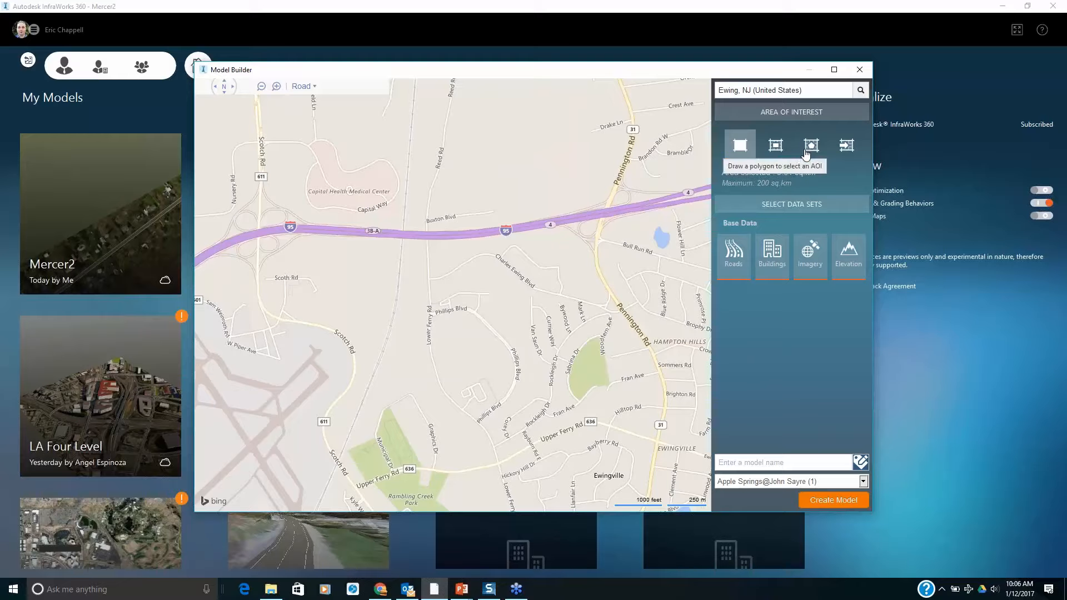
Assign the new model to the account owner's own Default Group and name it Mercer3
click(863, 481)
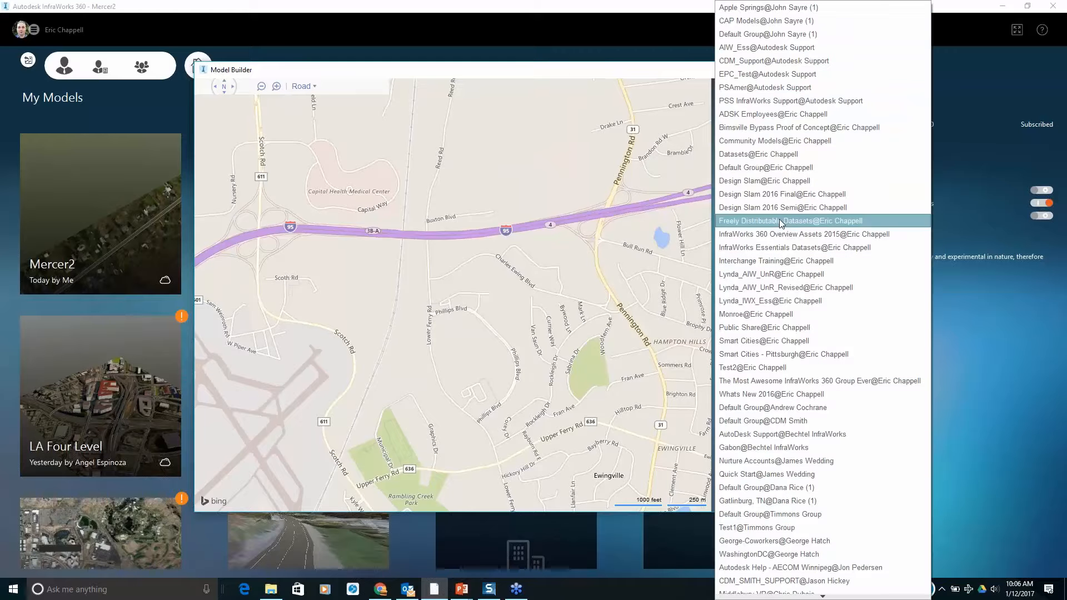
click(763, 167)
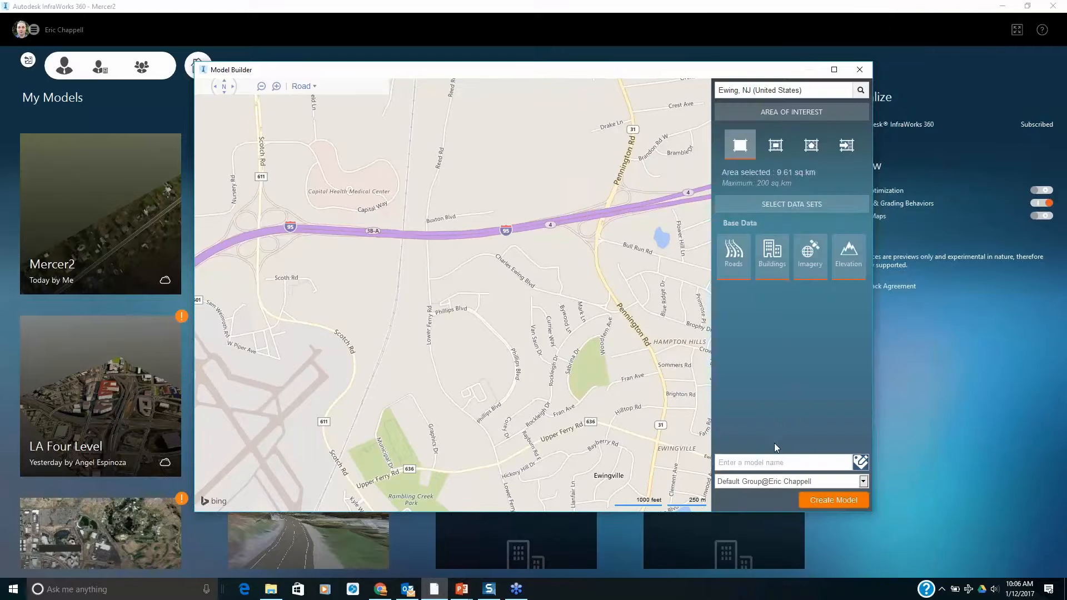
click(772, 464)
text(Mercer2)
Create the model, dismiss the preparation notice and close Model Builder
click(839, 501)
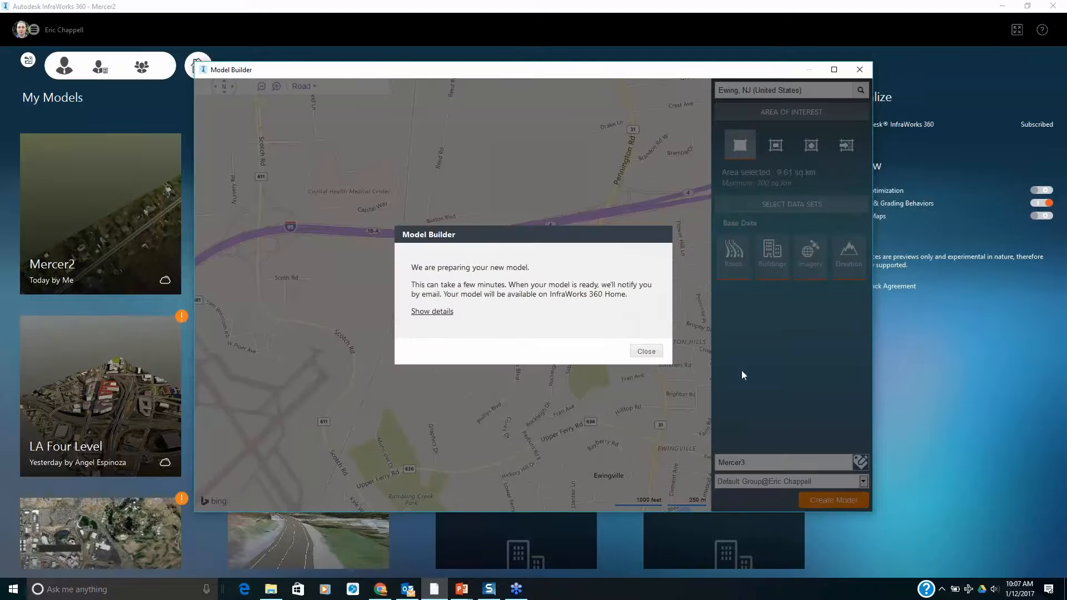
click(646, 352)
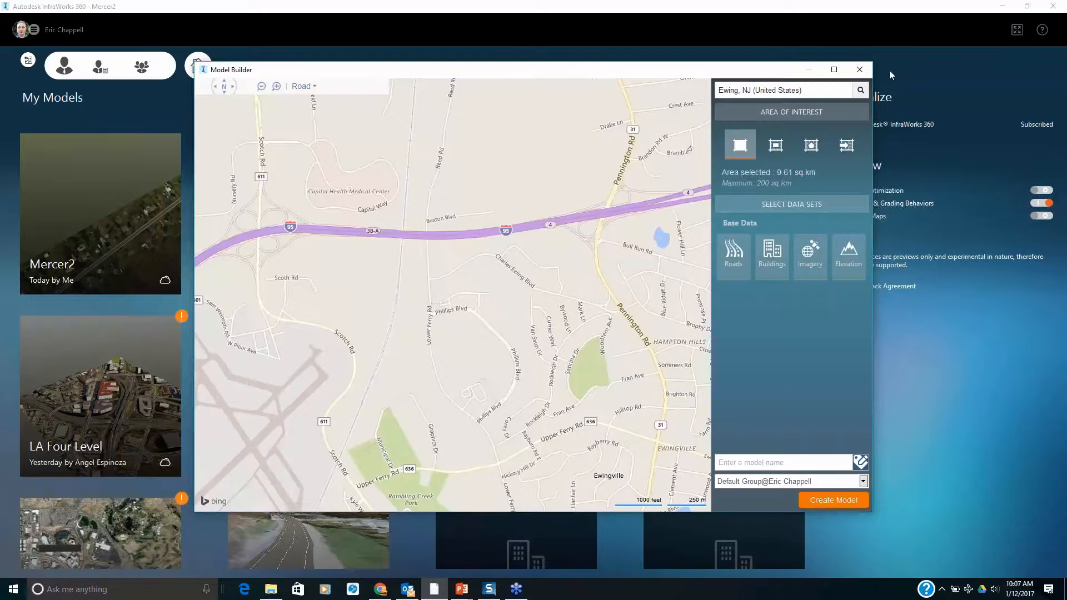
click(861, 69)
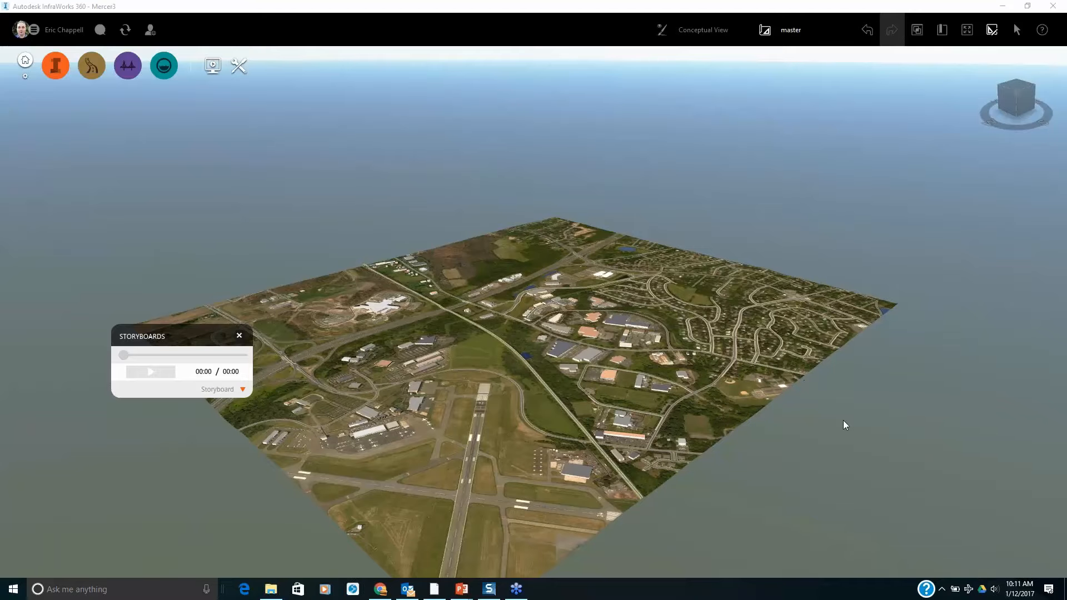
Examine the generated buildings in the Mercer3 model, including the facade of the large orange-roofed building beside the parking lot
scroll(843, 421, up, 5)
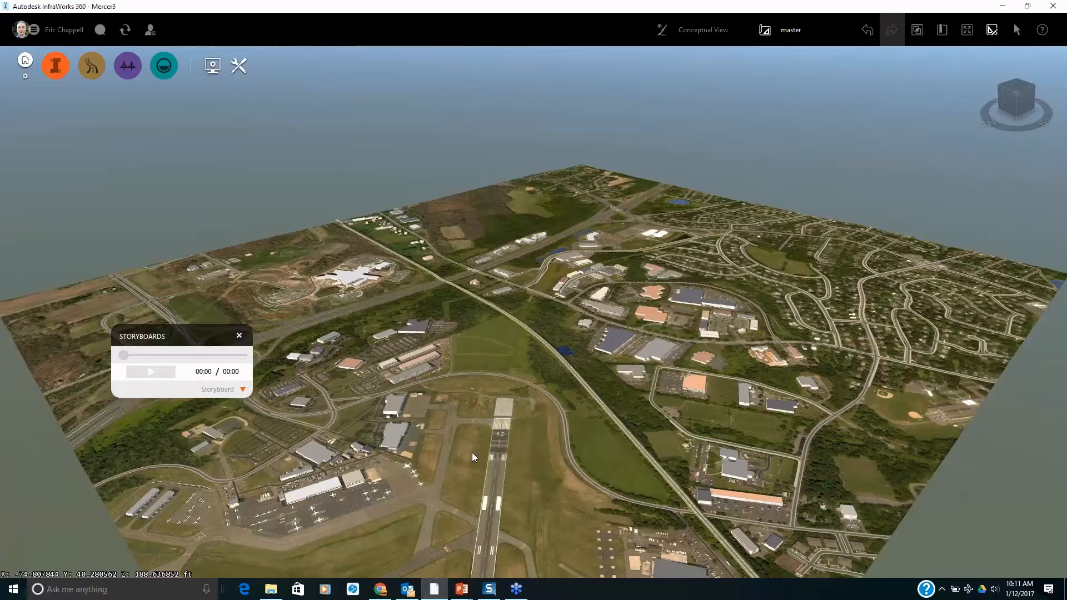
scroll(558, 451, up, 8)
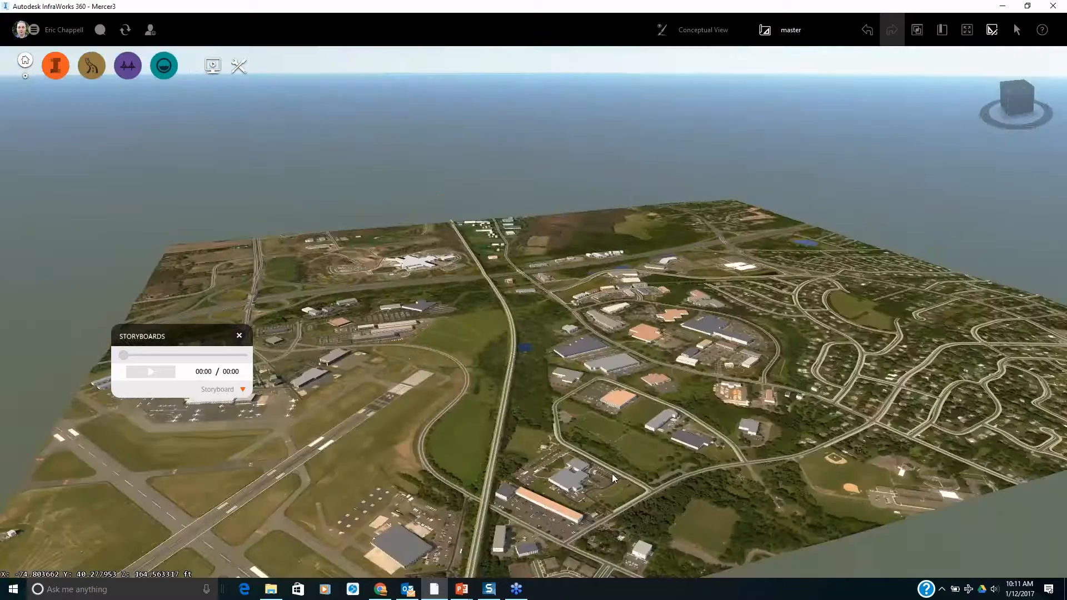
scroll(618, 477, up, 3)
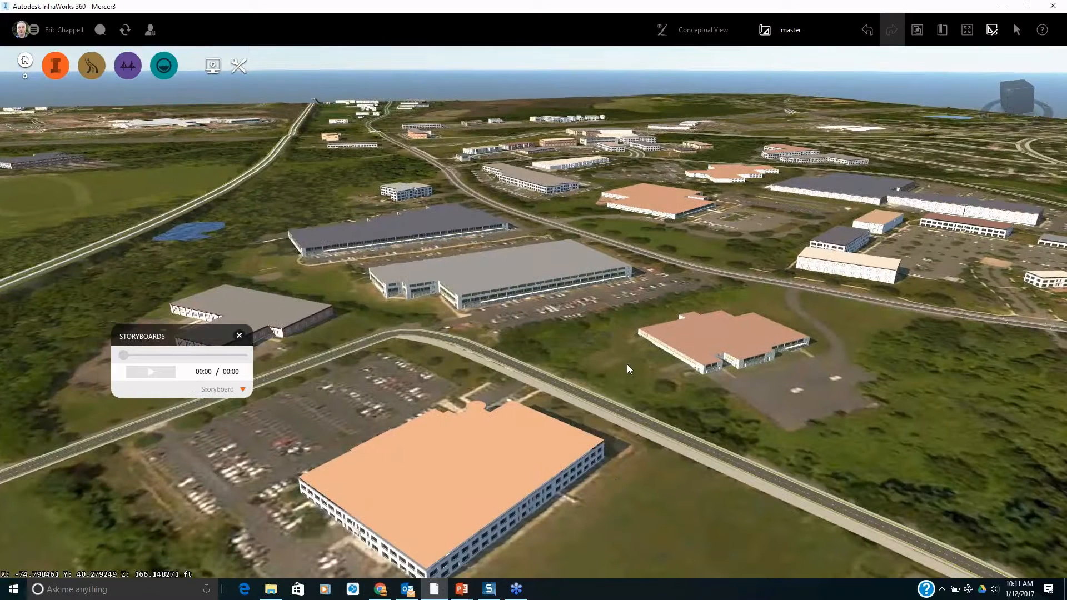
drag(549, 403, 915, 339)
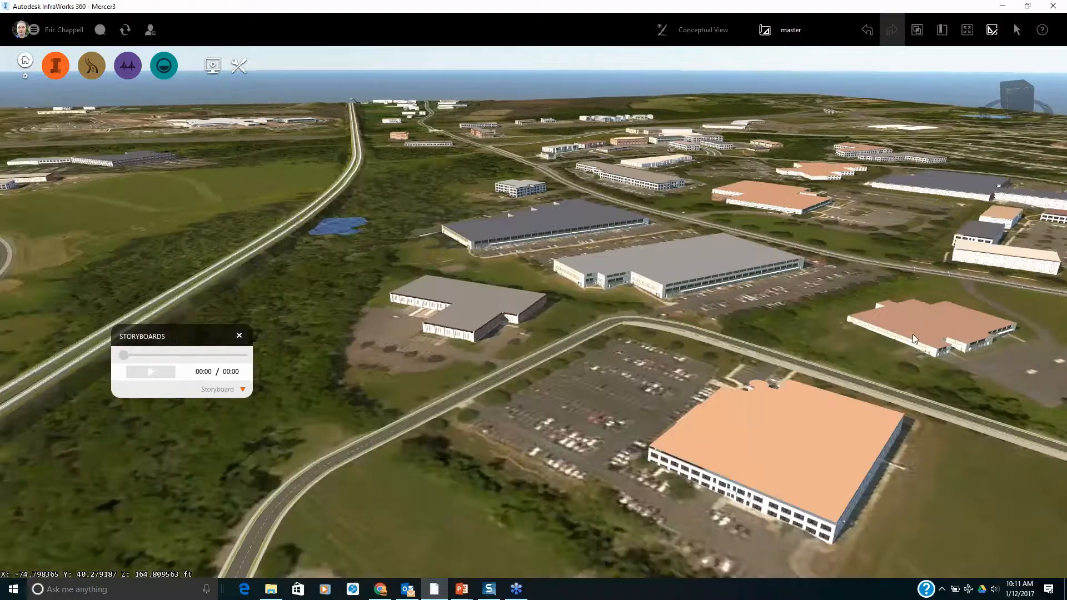
middle_drag(914, 339, 600, 442)
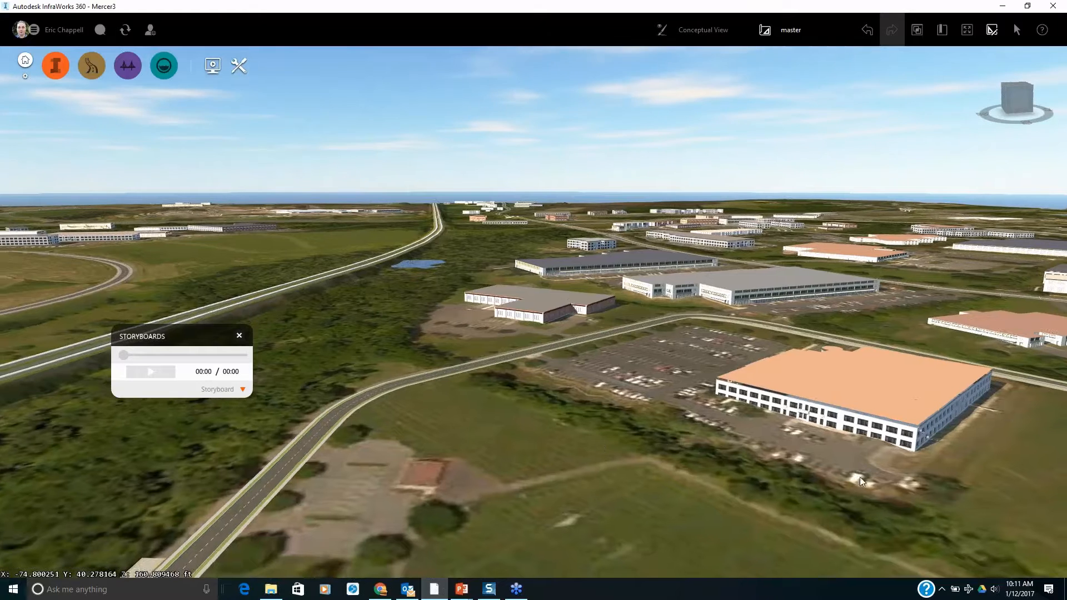
scroll(860, 477, up, 8)
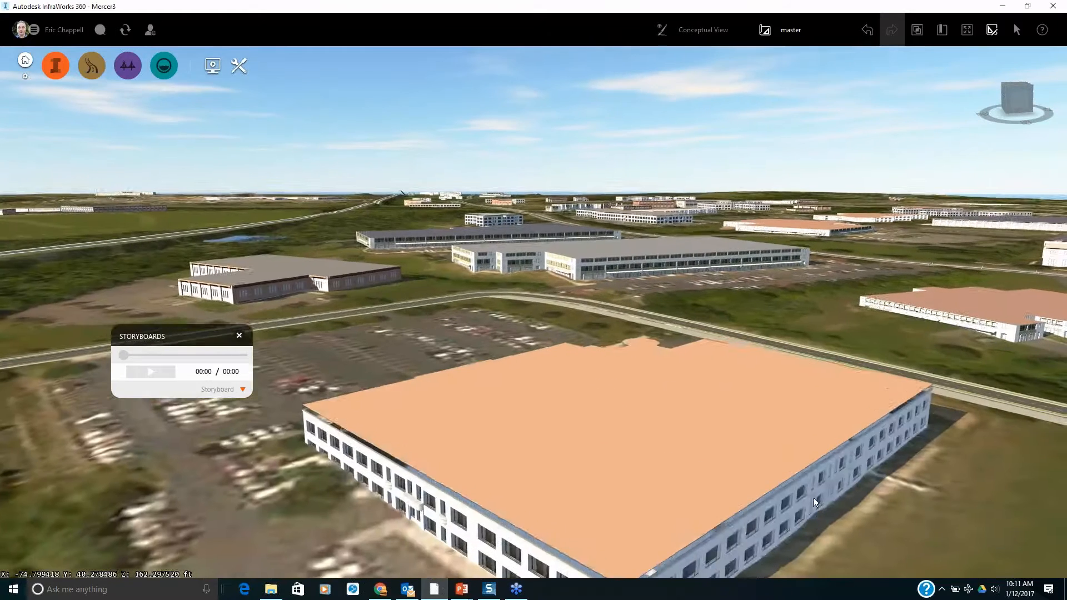
scroll(812, 498, down, 8)
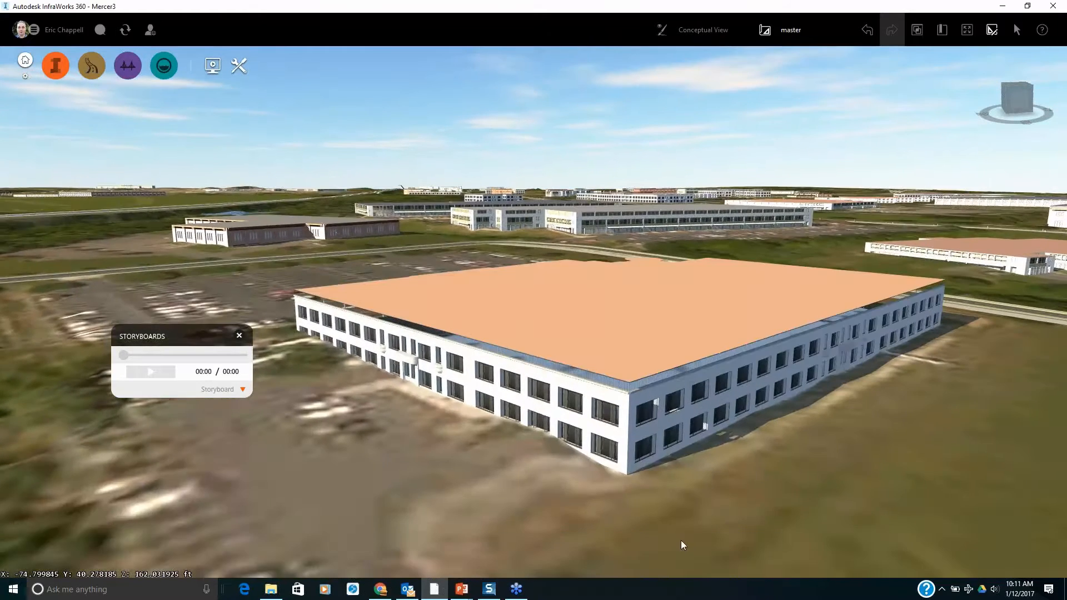
middle_drag(682, 545, 650, 524)
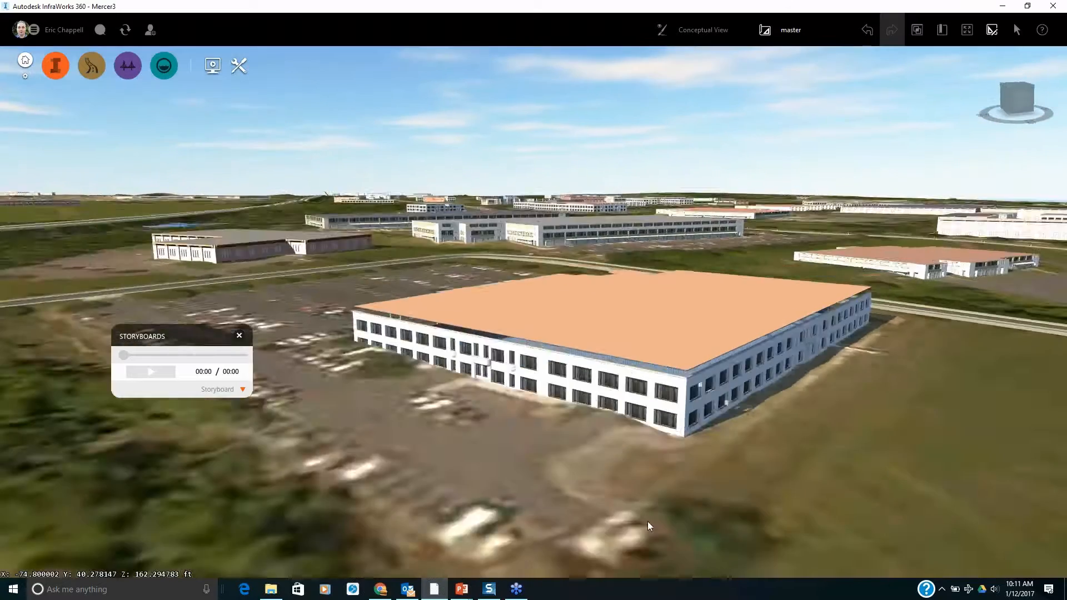
scroll(648, 522, down, 10)
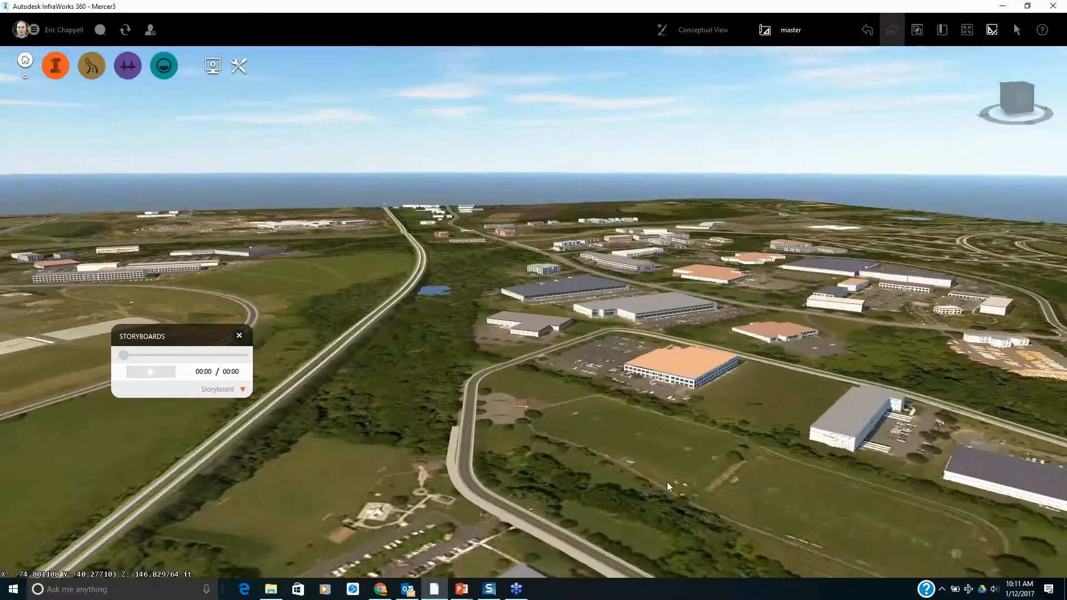
Examine the terrain imagery and road layout around the airport runway and the green field beside the highway
drag(667, 482, 656, 493)
middle_drag(656, 494, 833, 369)
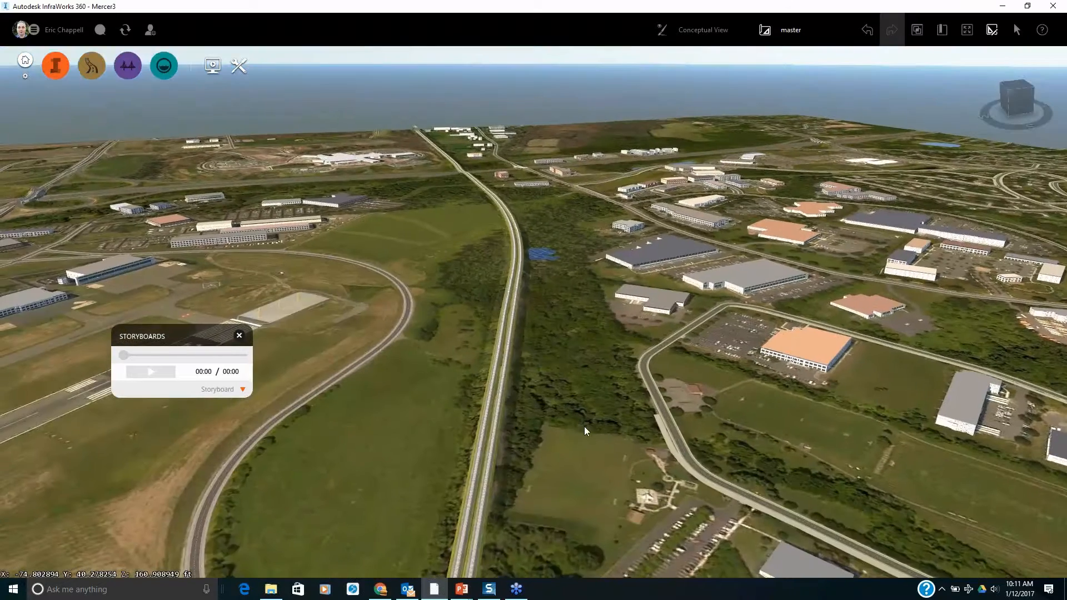
scroll(585, 426, down, 2)
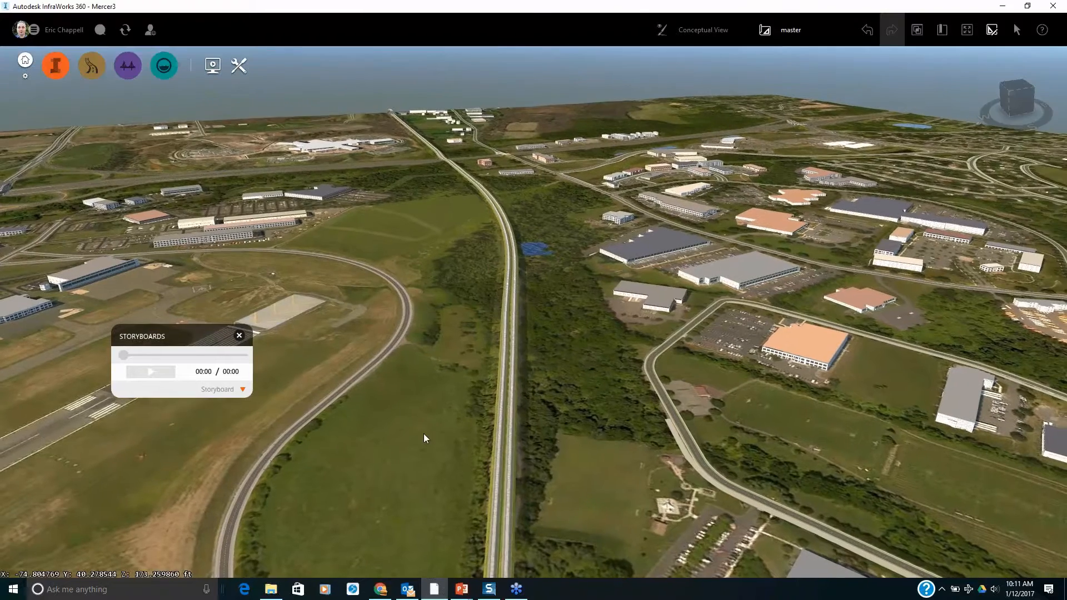
middle_drag(423, 433, 578, 335)
middle_drag(571, 398, 603, 353)
drag(602, 354, 599, 372)
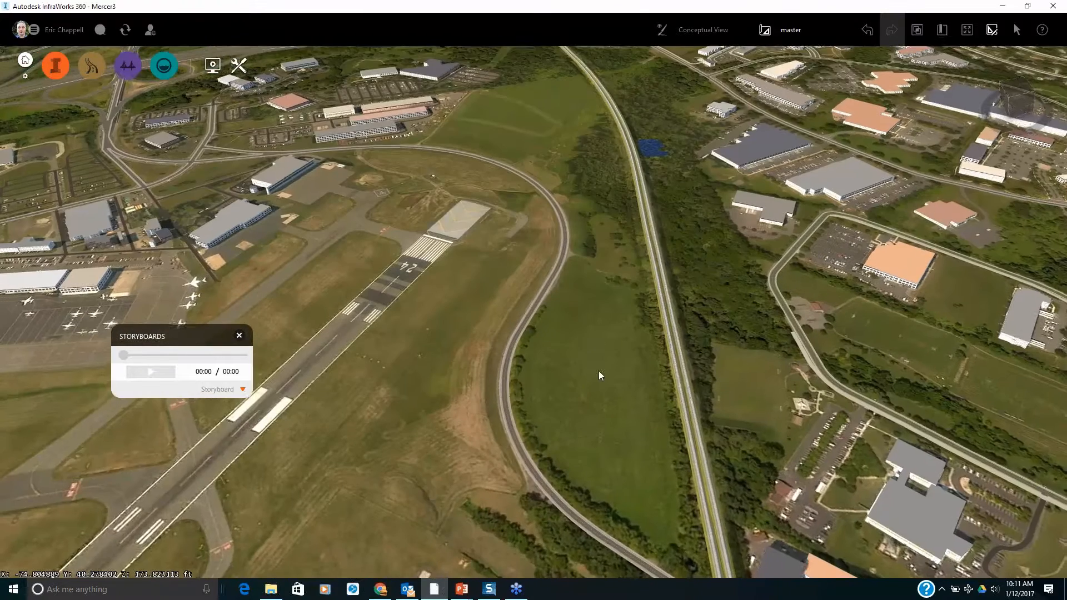
middle_drag(602, 398, 577, 240)
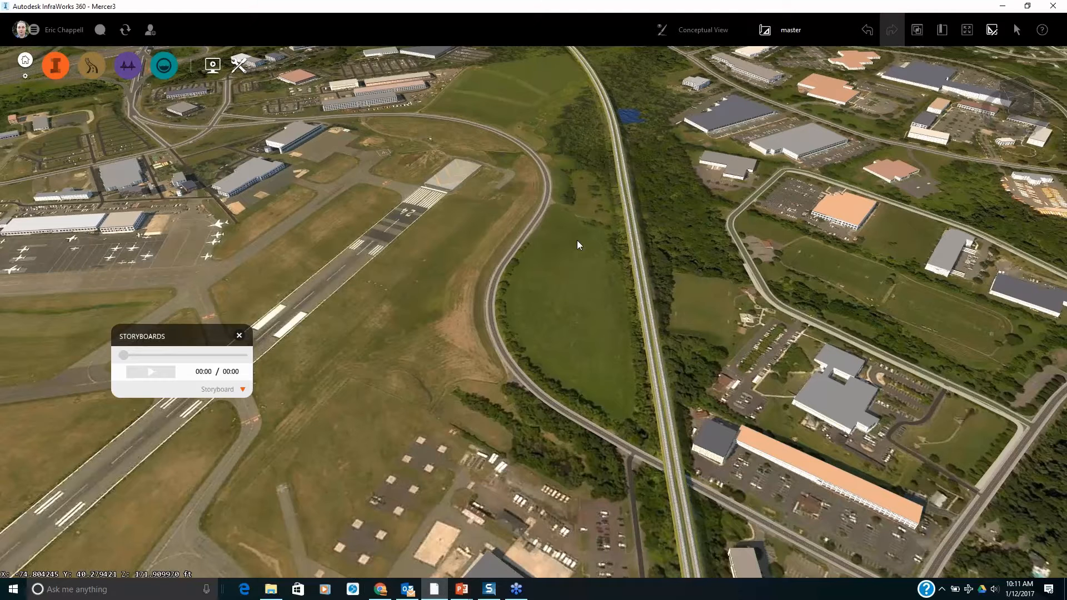
drag(572, 339, 554, 332)
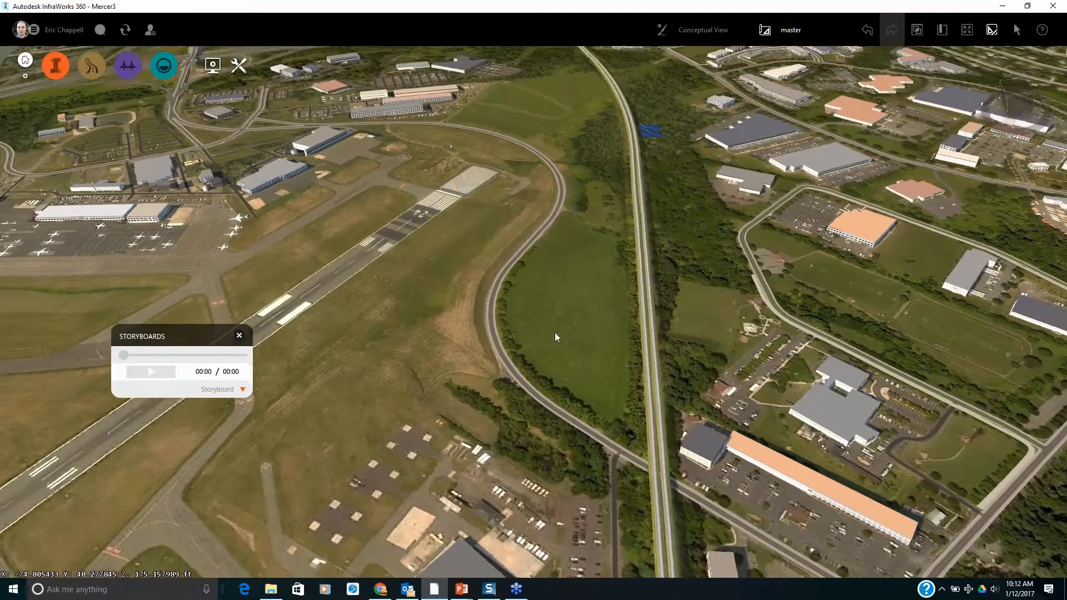
Inspect the curved Scotch Road beside the airfield up close, including its properties, sidewalks, lane markings and bollards
scroll(555, 332, up, 2)
scroll(479, 342, up, 5)
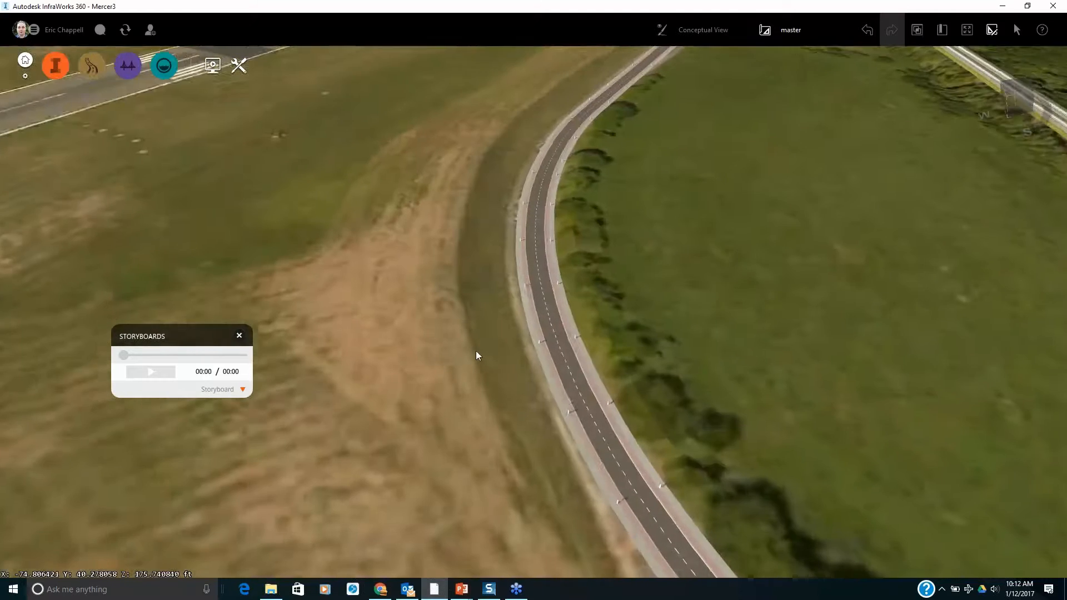
drag(676, 302, 663, 276)
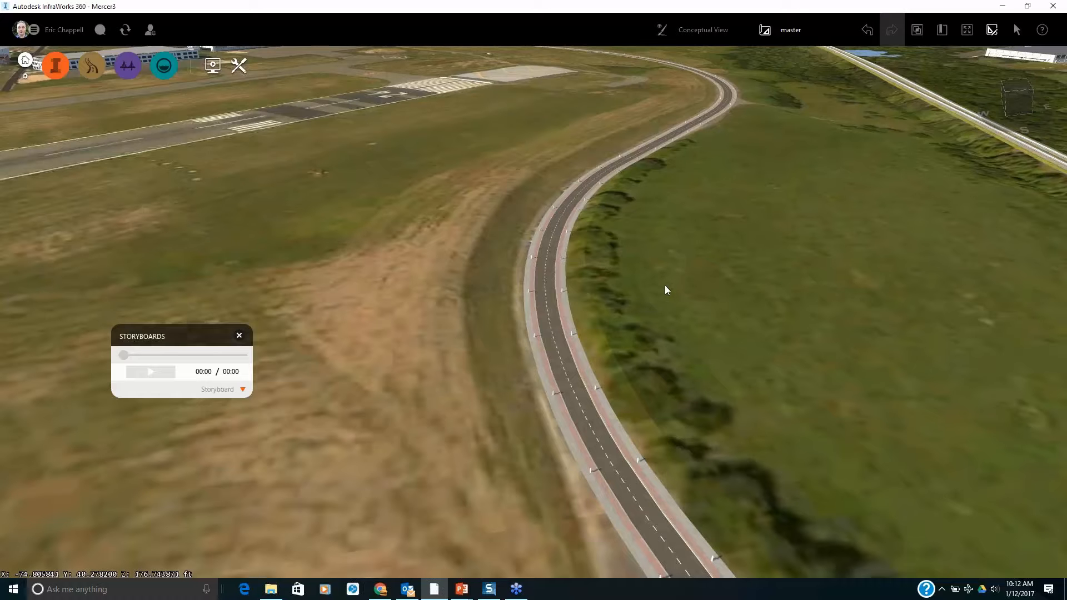
drag(665, 285, 661, 285)
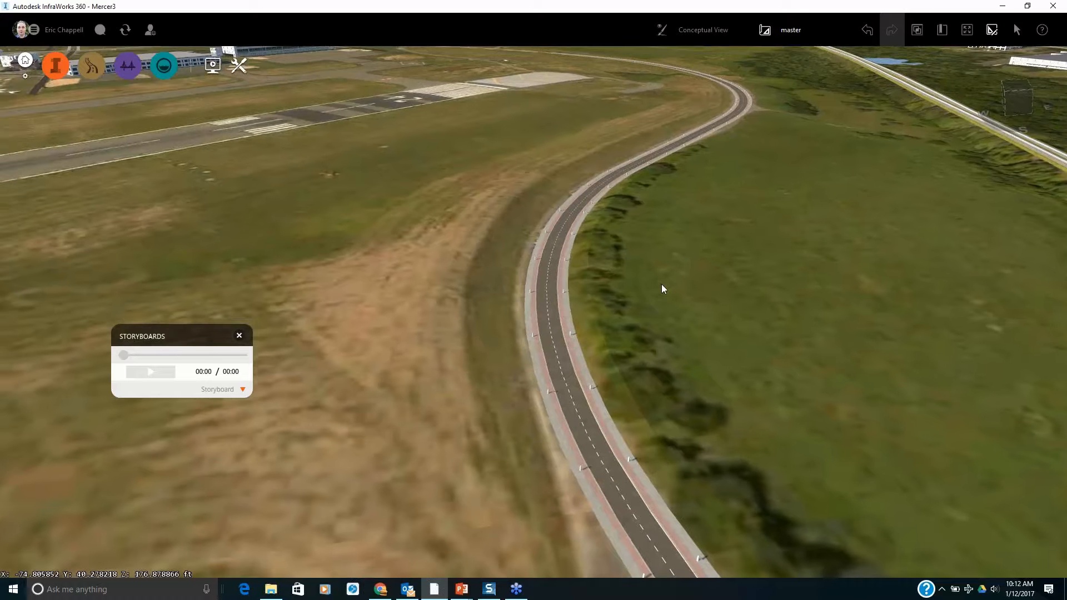
drag(665, 339, 638, 308)
click(523, 342)
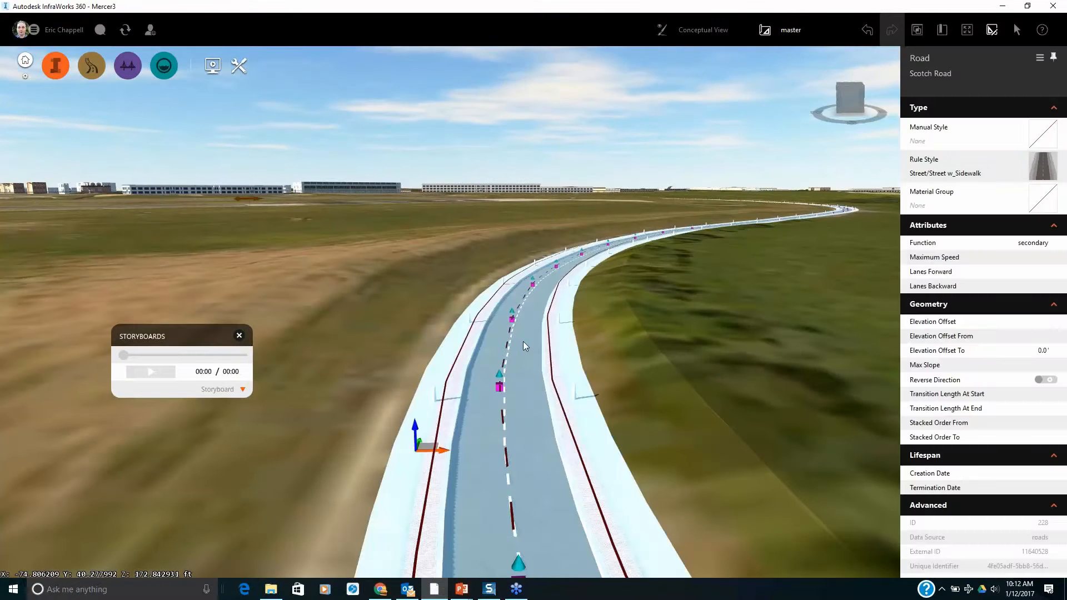
key(Escape)
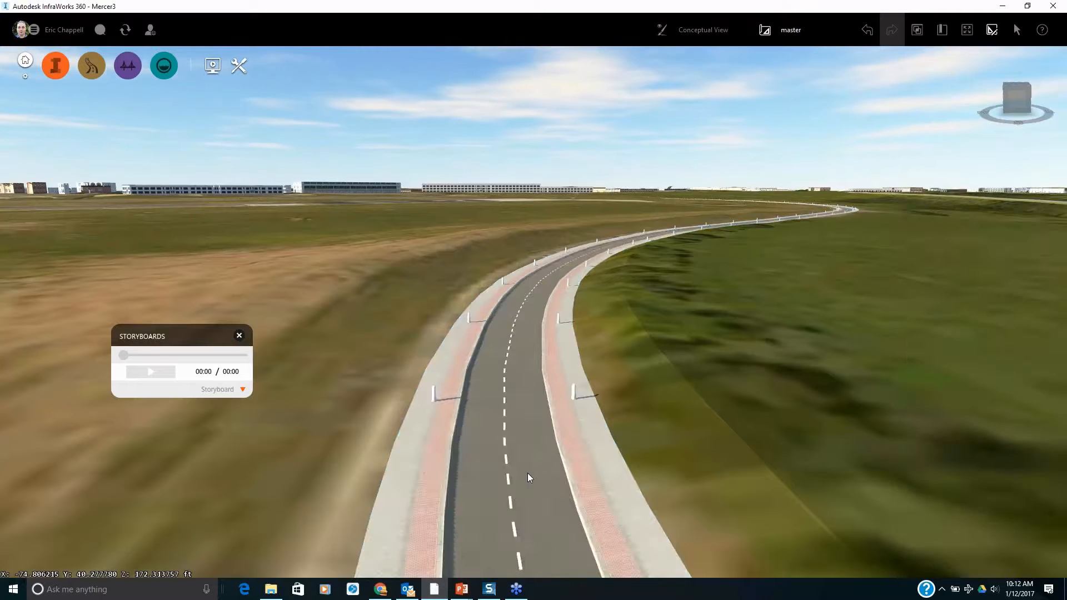
scroll(528, 472, up, 5)
scroll(473, 344, up, 3)
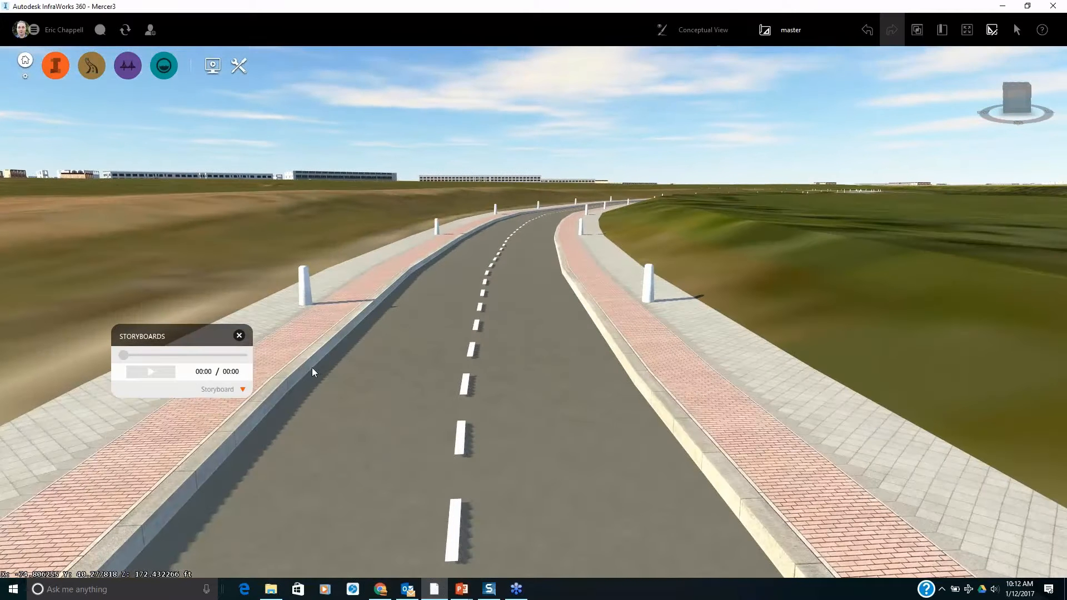
drag(492, 336, 492, 346)
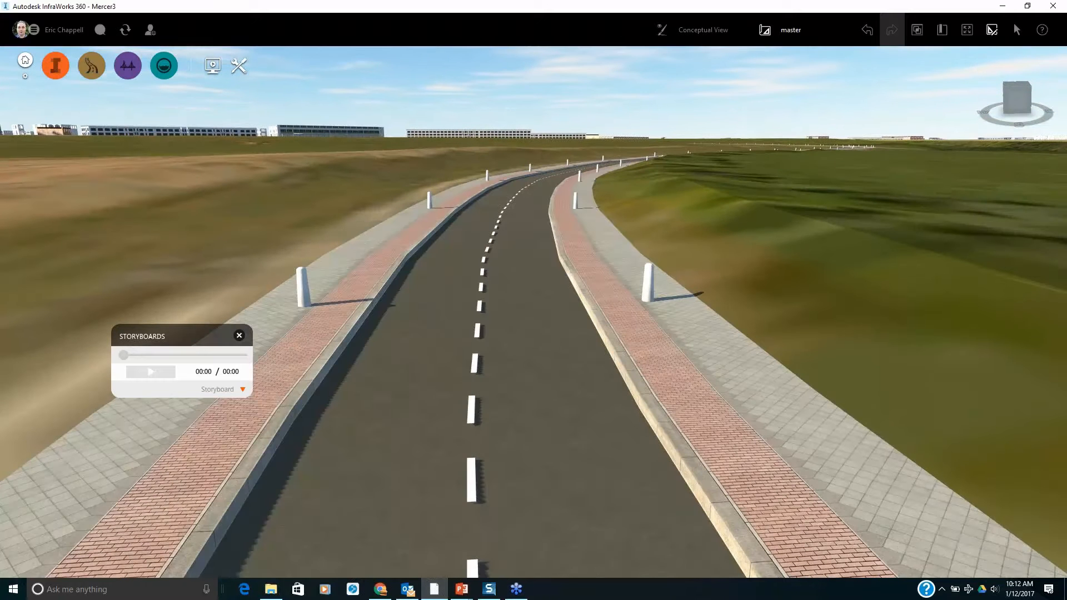
Open the Style Palette's road styles and apply the street style with grass strips and sidewalks to the curved road beside the airfield
mouse_move(62, 81)
mouse_move(97, 66)
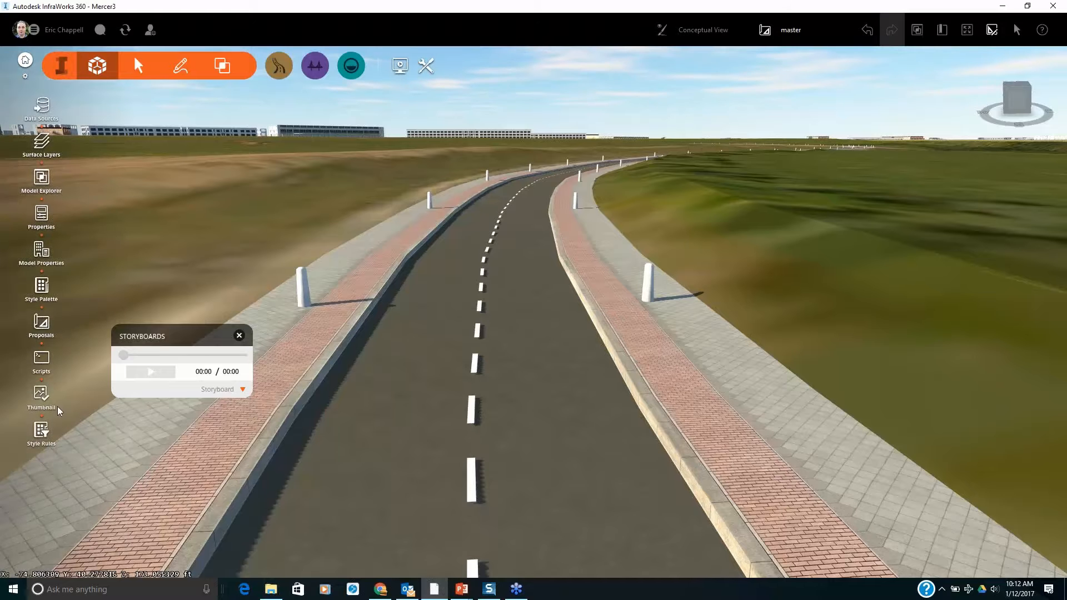
click(42, 285)
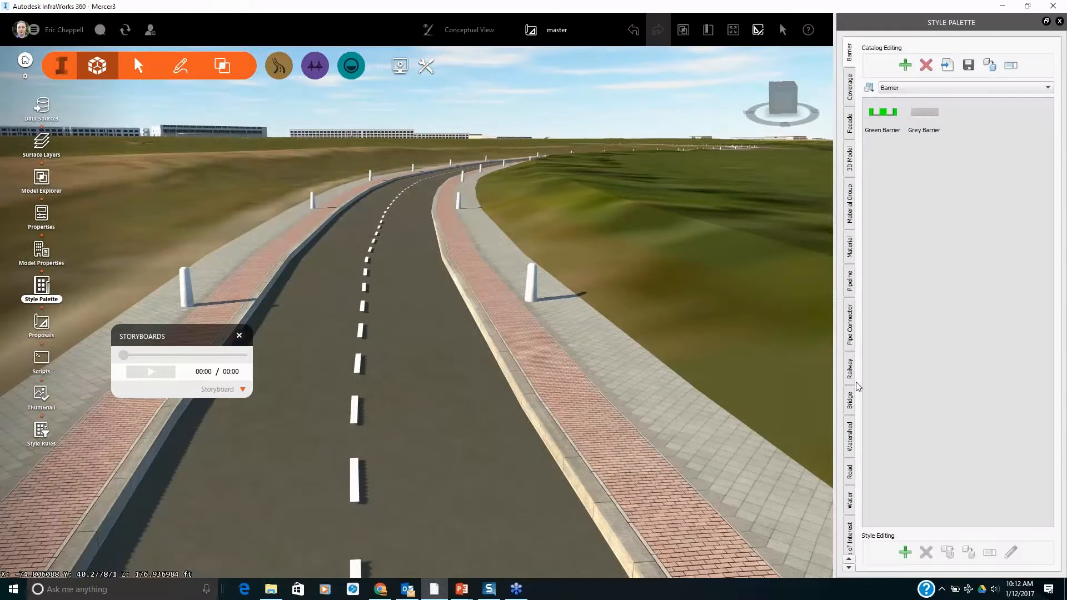
click(852, 472)
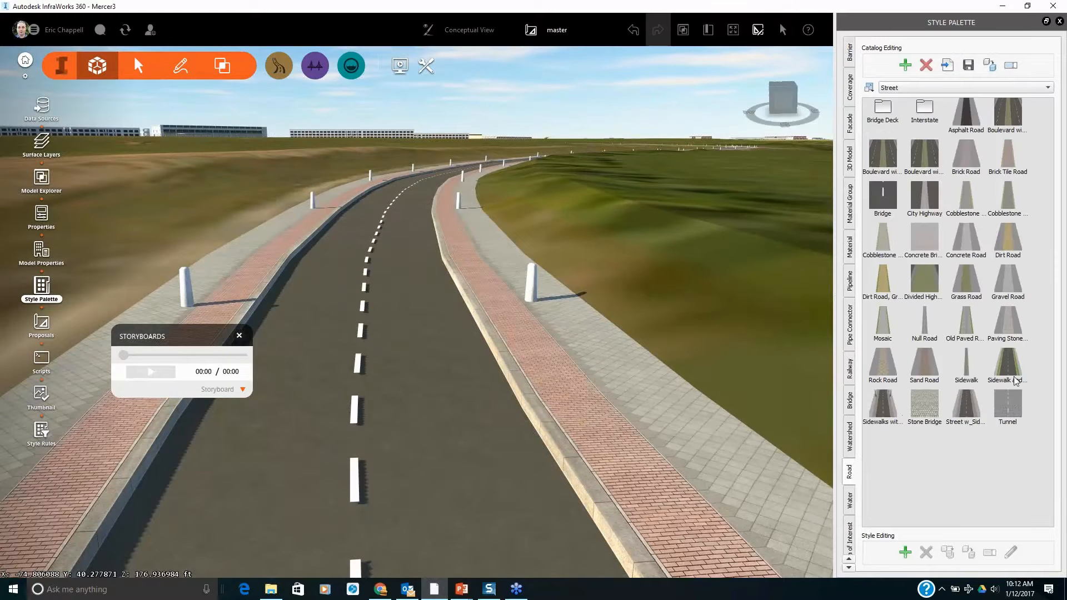
drag(1015, 380, 452, 330)
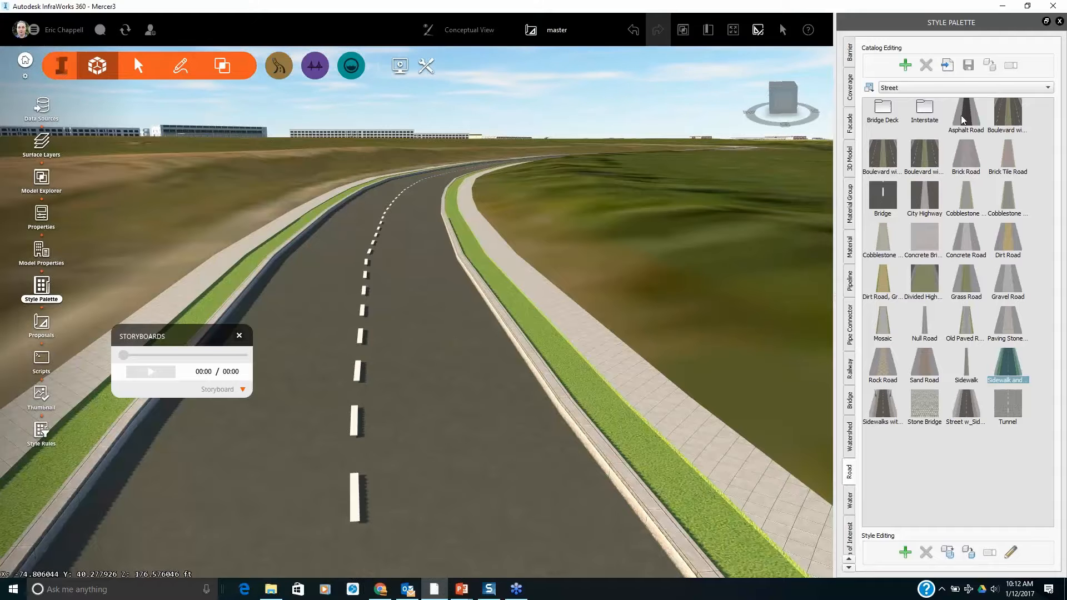
Apply the Street 2 Lane style from the Street/Interstate catalog to the curved road
click(913, 88)
click(909, 112)
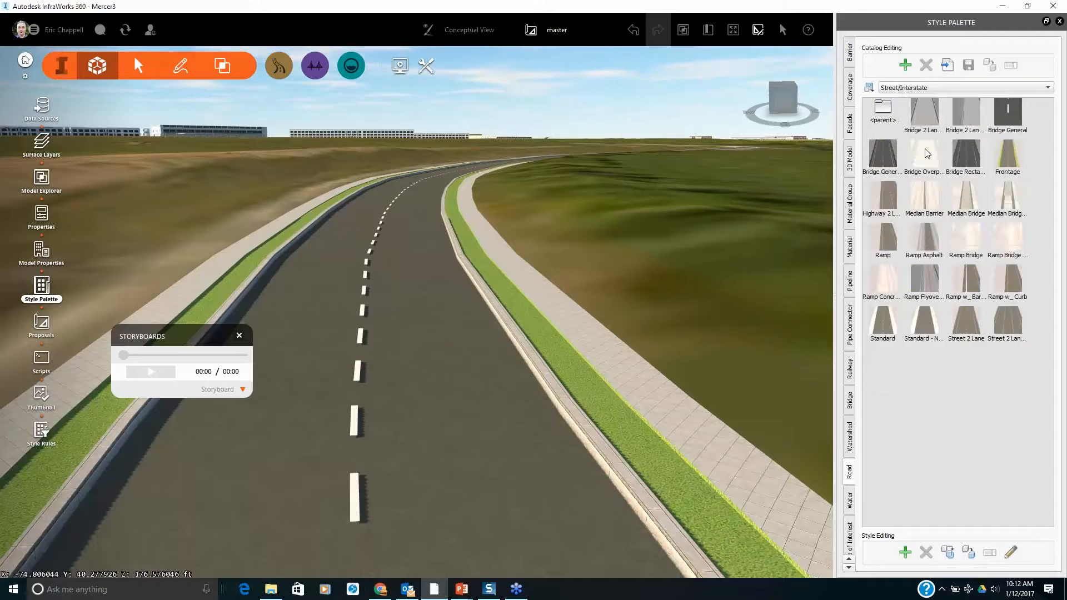
click(966, 322)
drag(966, 321, 472, 361)
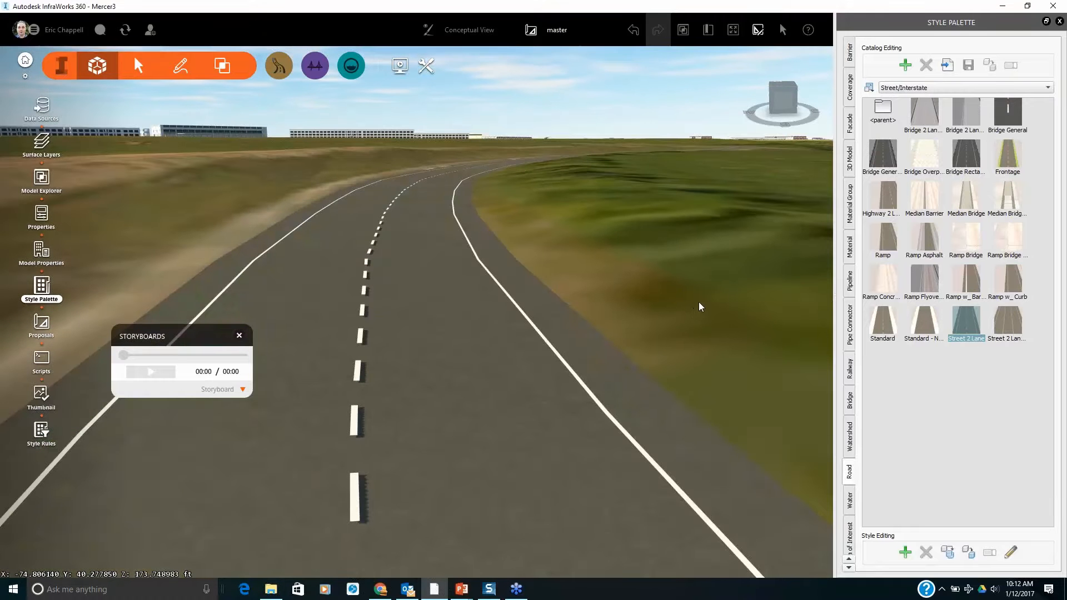
Examine the restyled road in its surroundings between the runway, the green field and the highway
middle_drag(697, 304, 608, 331)
scroll(406, 459, down, 5)
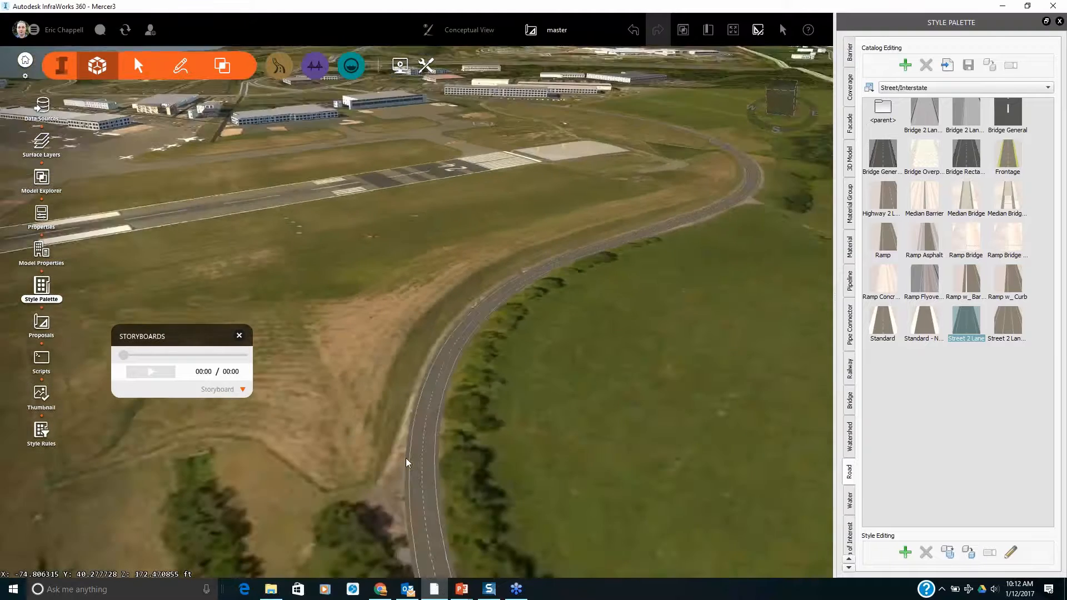
scroll(532, 414, down, 10)
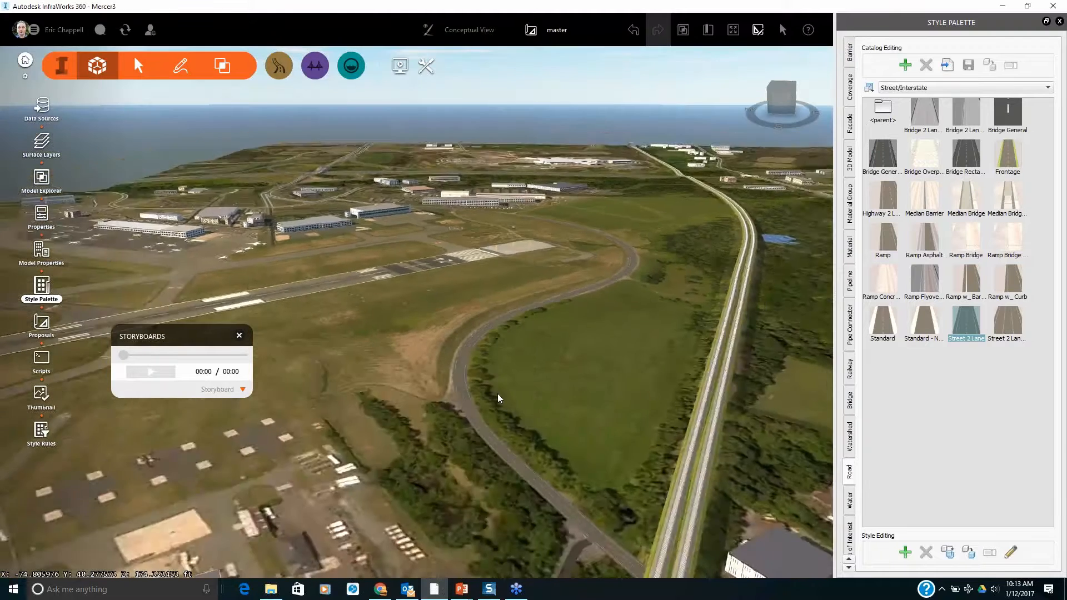
scroll(539, 378, down, 3)
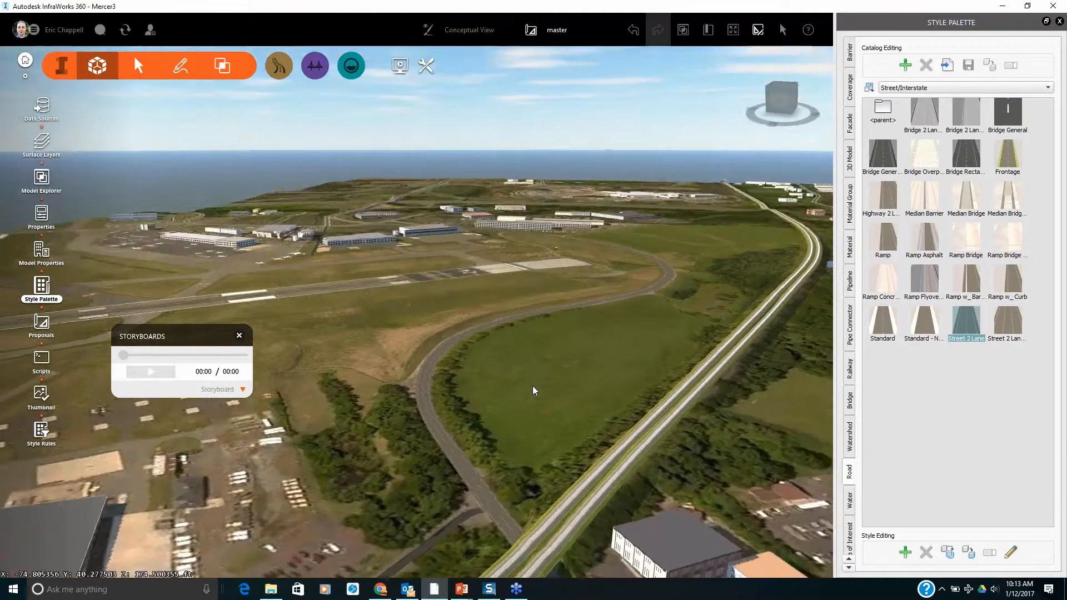
middle_drag(533, 386, 566, 345)
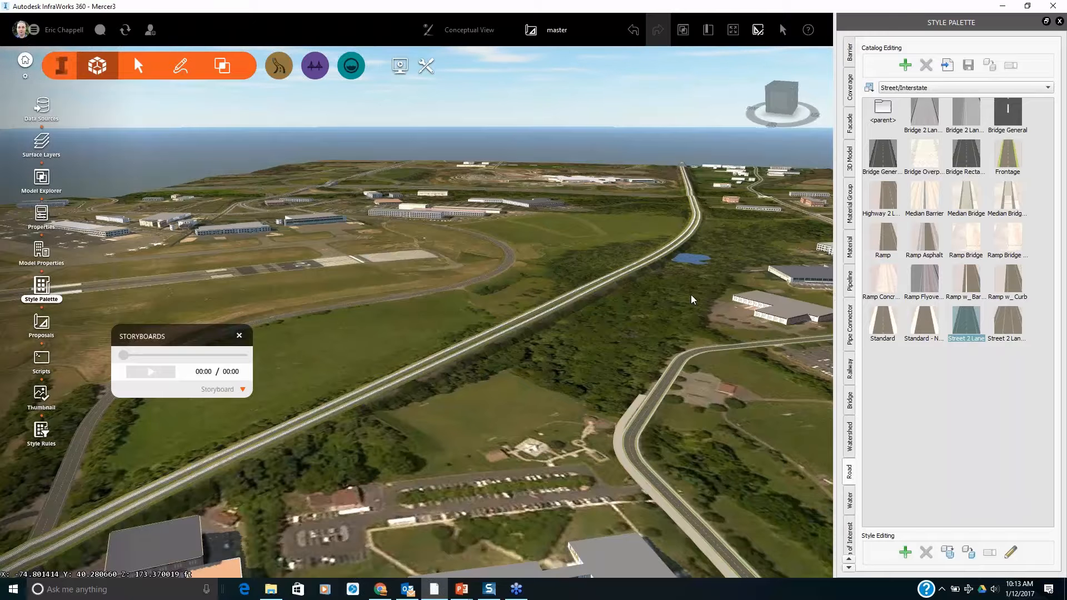
Examine the divided road running past the small blue pond and its position relative to the airport and surrounding buildings
drag(630, 308, 656, 302)
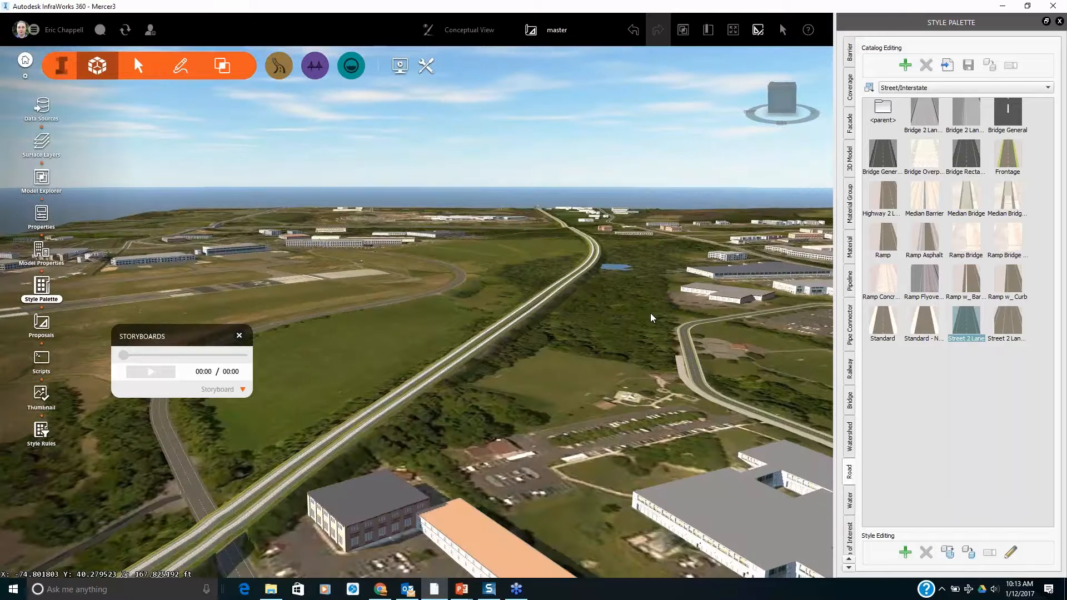
scroll(538, 341, down, 3)
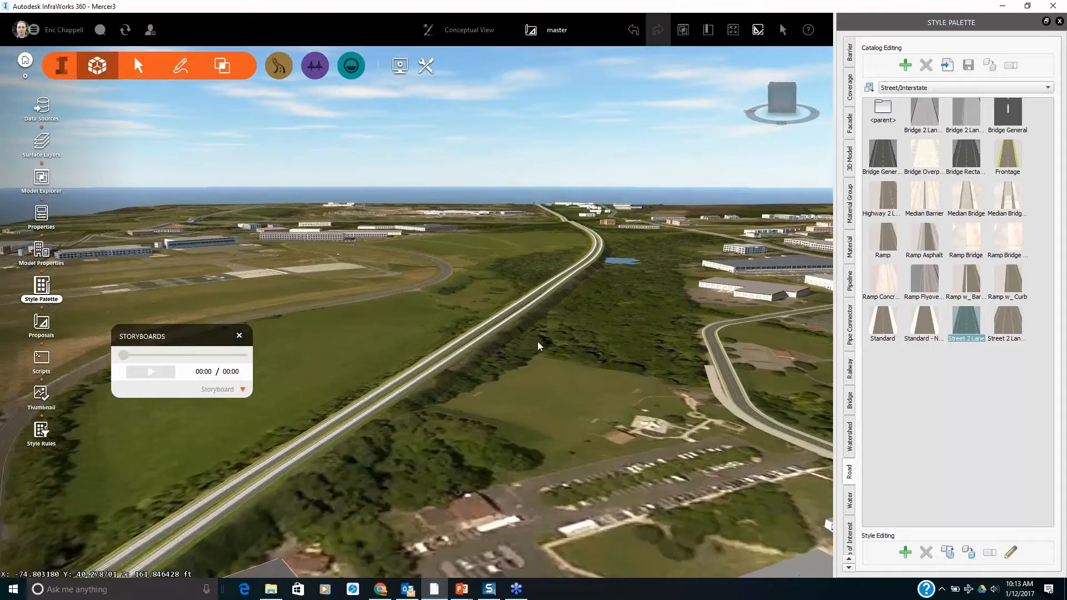
scroll(671, 296, down, 5)
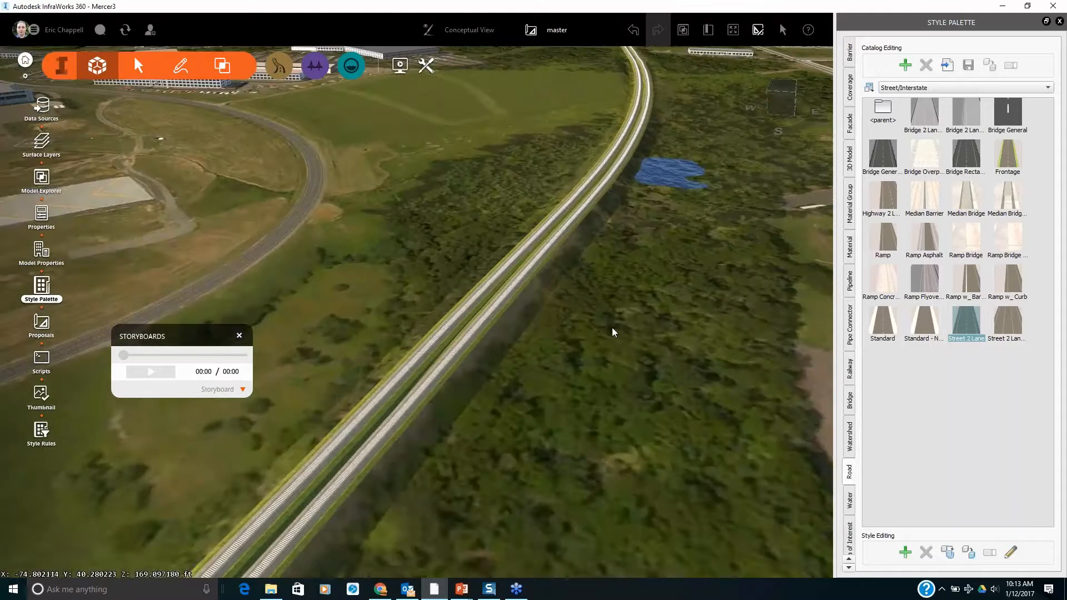
middle_drag(612, 328, 507, 573)
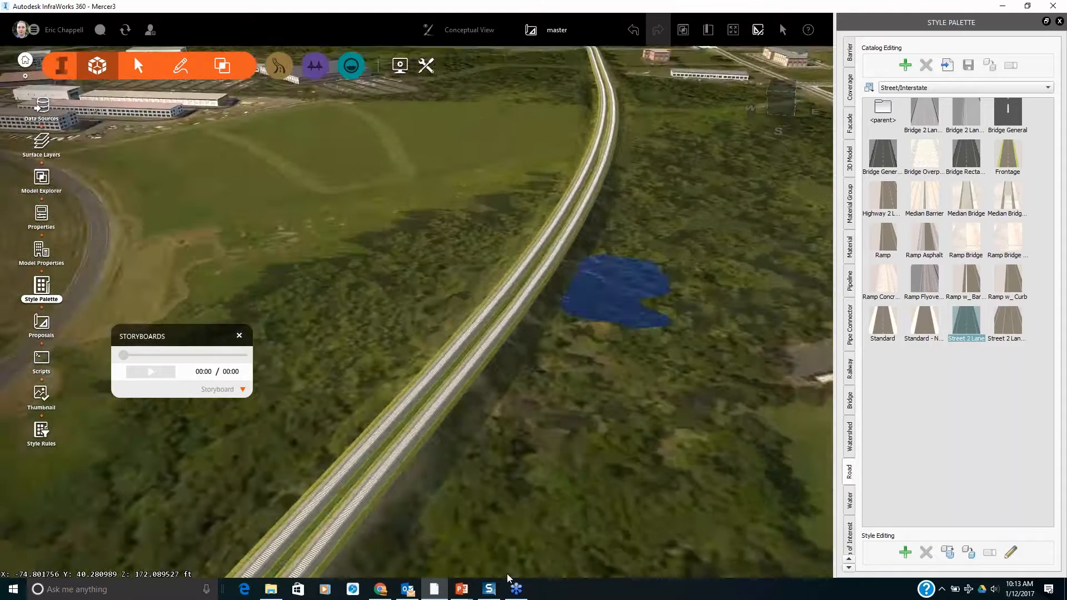
drag(585, 399, 626, 365)
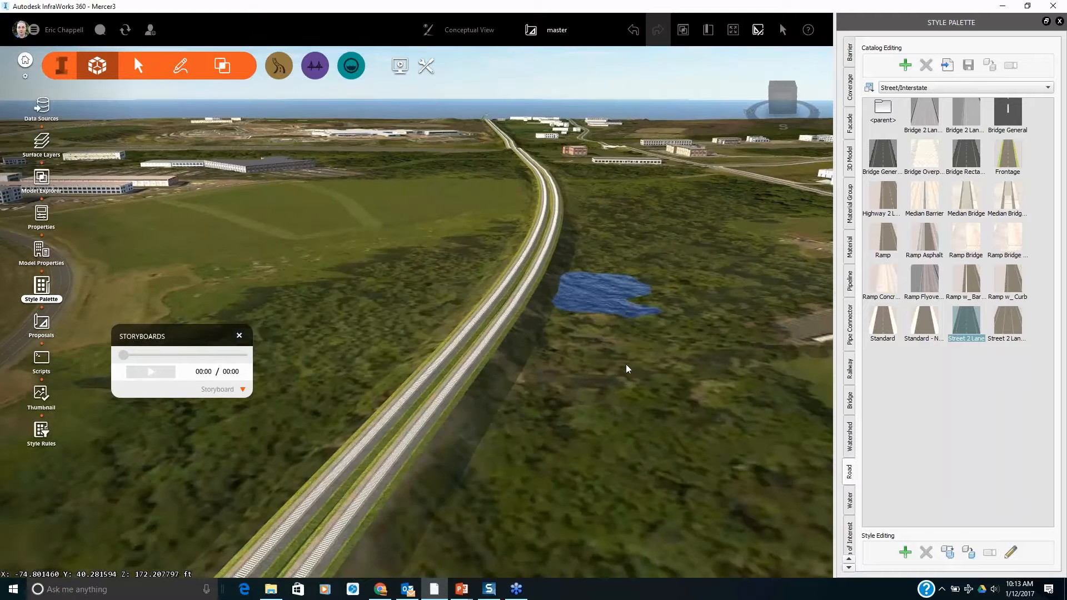
drag(611, 412, 619, 436)
scroll(618, 436, down, 5)
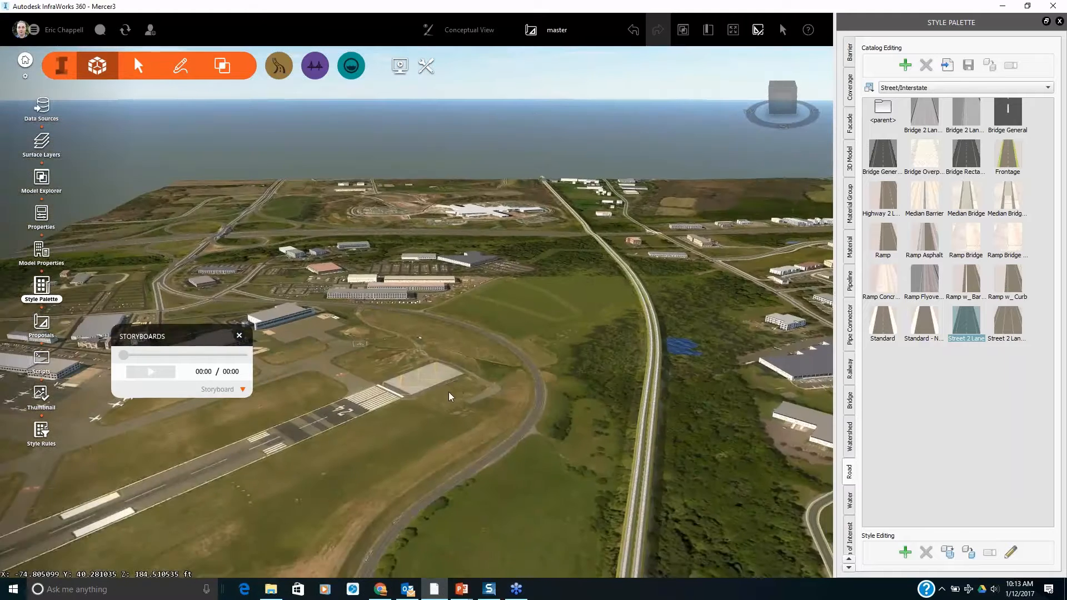
middle_drag(449, 392, 401, 315)
scroll(594, 340, down, 5)
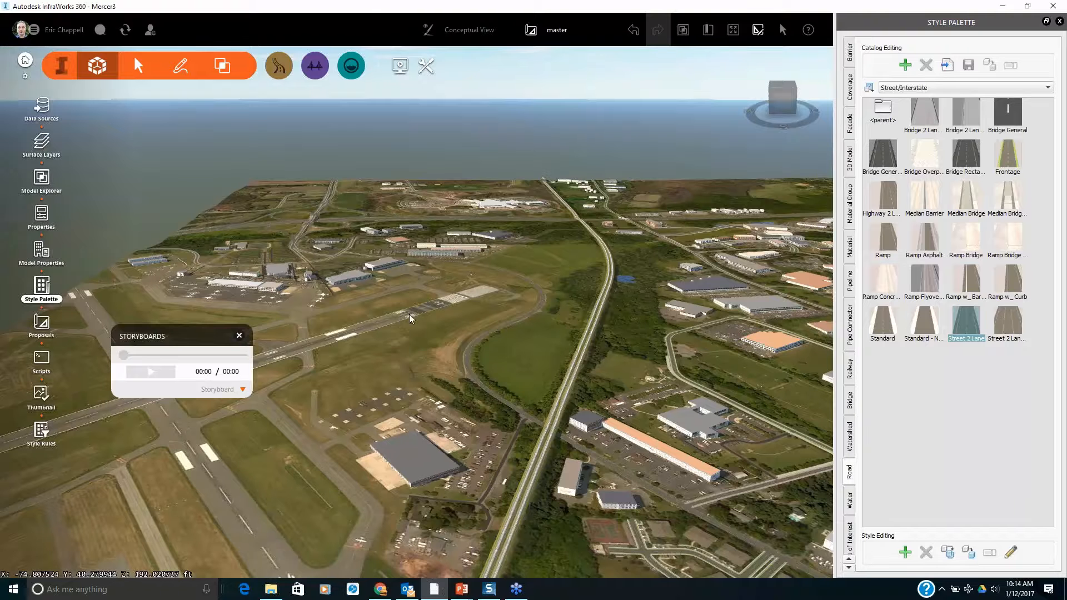
Examine the large orange-roofed building beside the parking lot, including its facade windows and the neighbouring buildings
scroll(626, 336, up, 5)
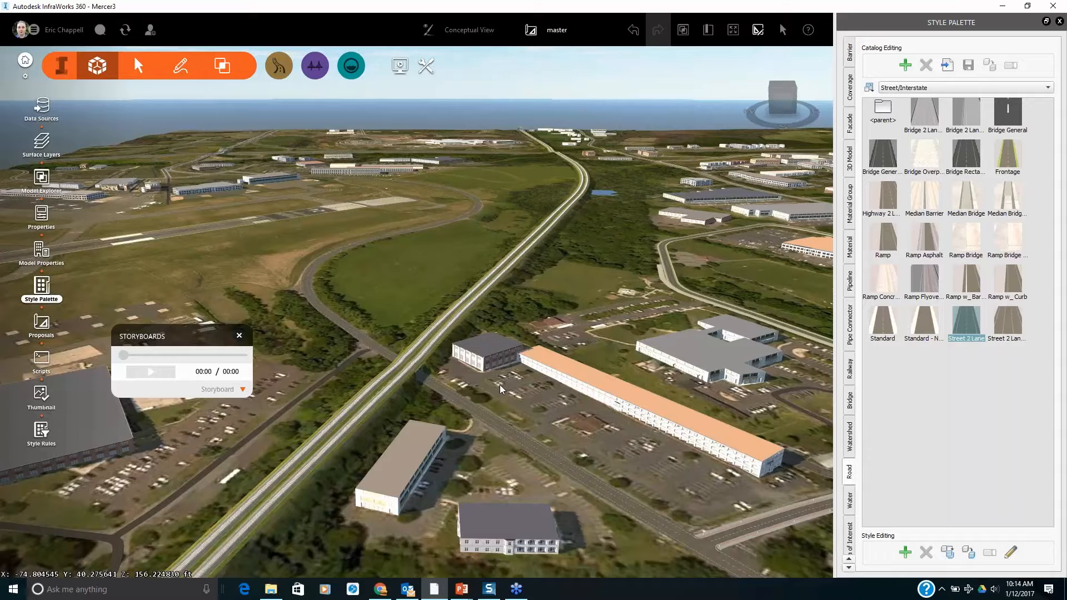
drag(501, 385, 614, 414)
middle_drag(399, 393, 546, 459)
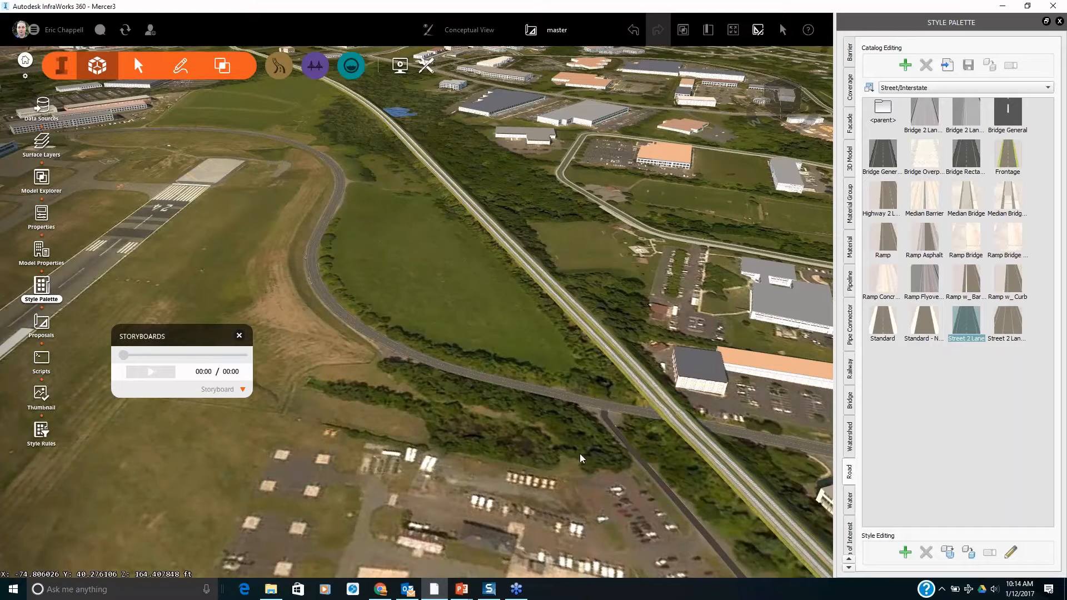
drag(579, 453, 739, 417)
middle_drag(718, 305, 253, 534)
middle_drag(588, 295, 650, 500)
scroll(720, 318, up, 6)
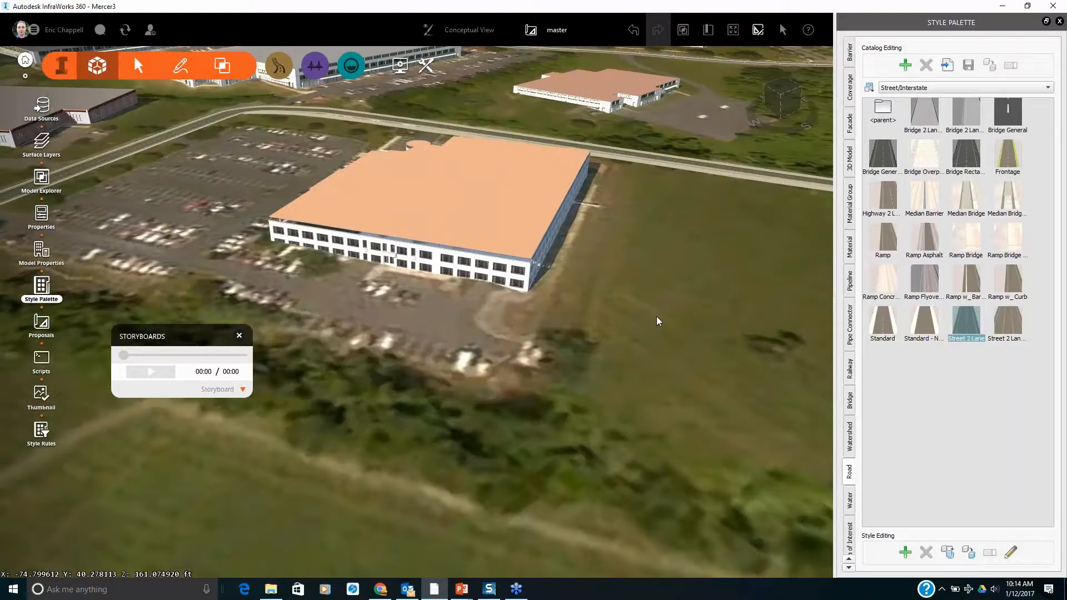
middle_drag(657, 317, 695, 523)
drag(695, 522, 637, 447)
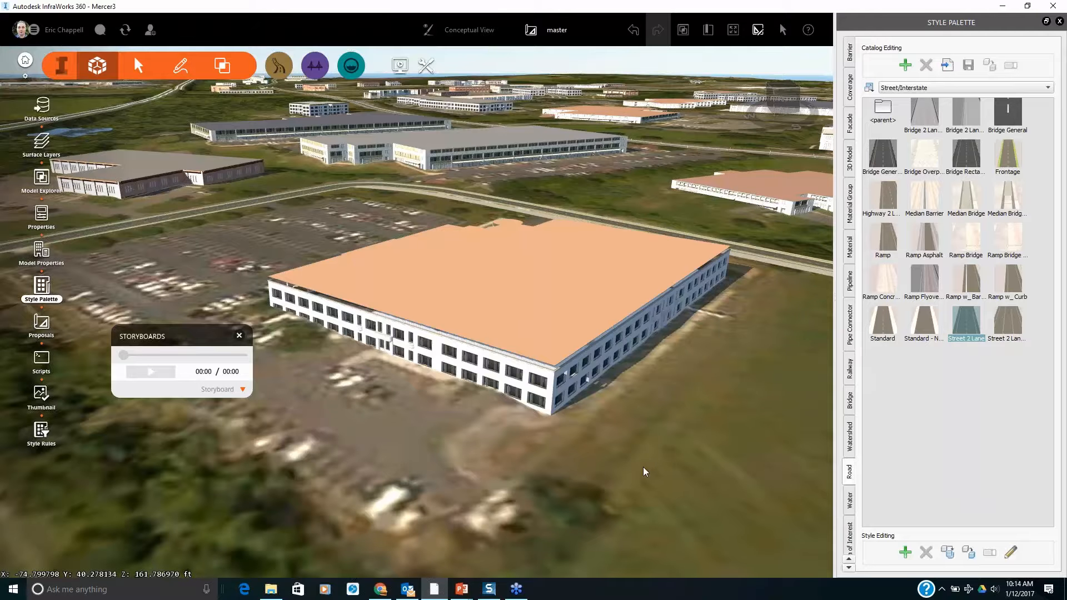
drag(643, 467, 543, 401)
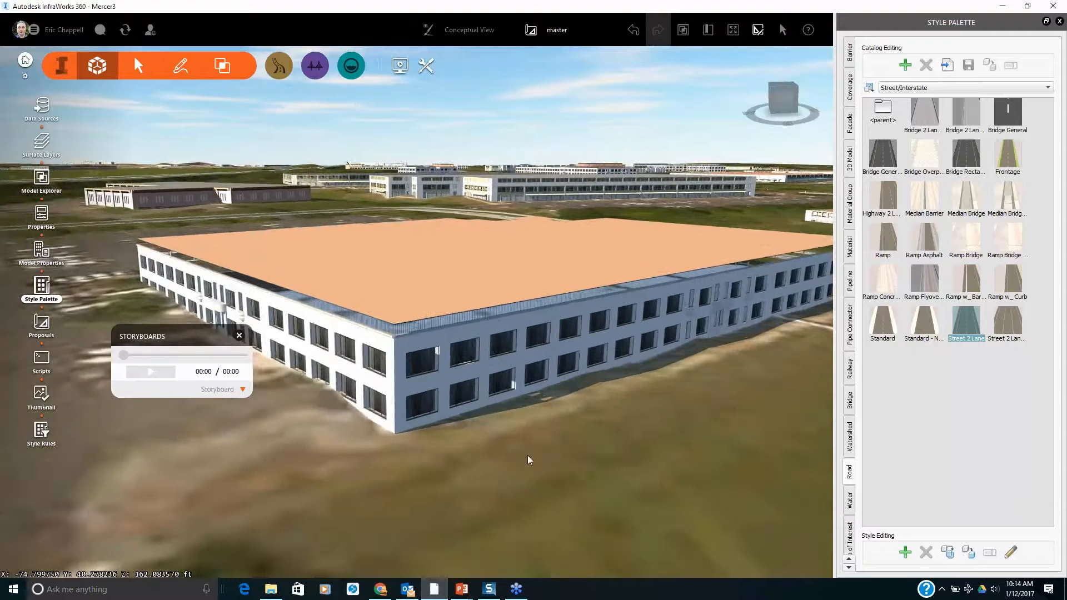
drag(528, 455, 548, 498)
scroll(549, 498, down, 10)
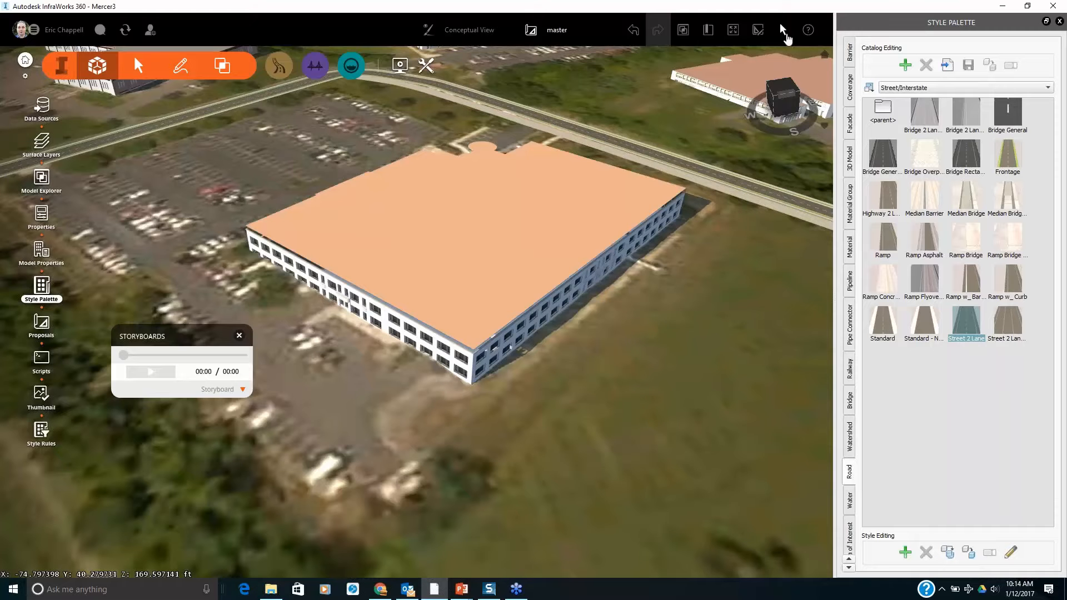
Turn on feature tooltips and check the data source of the orange-roofed building and the large white-roofed complex north of the highway
mouse_move(538, 219)
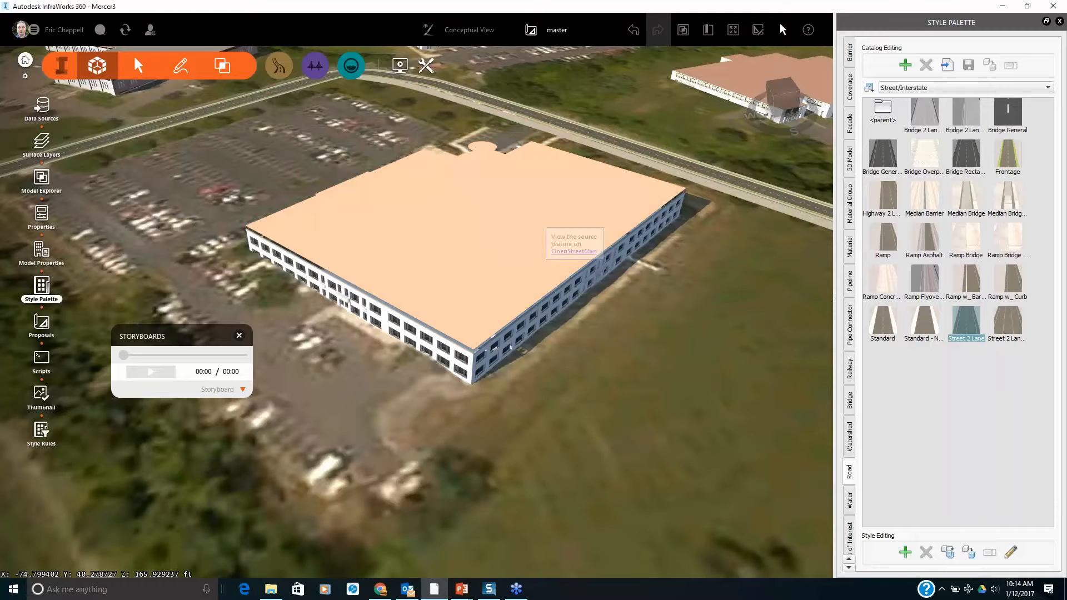
scroll(524, 330, down, 10)
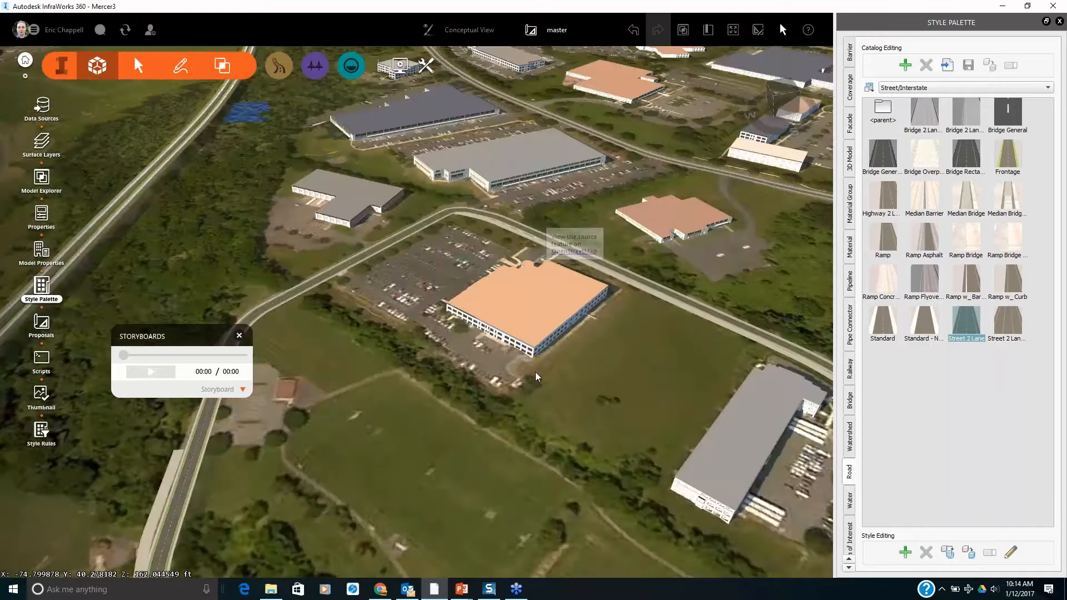
scroll(555, 365, up, 5)
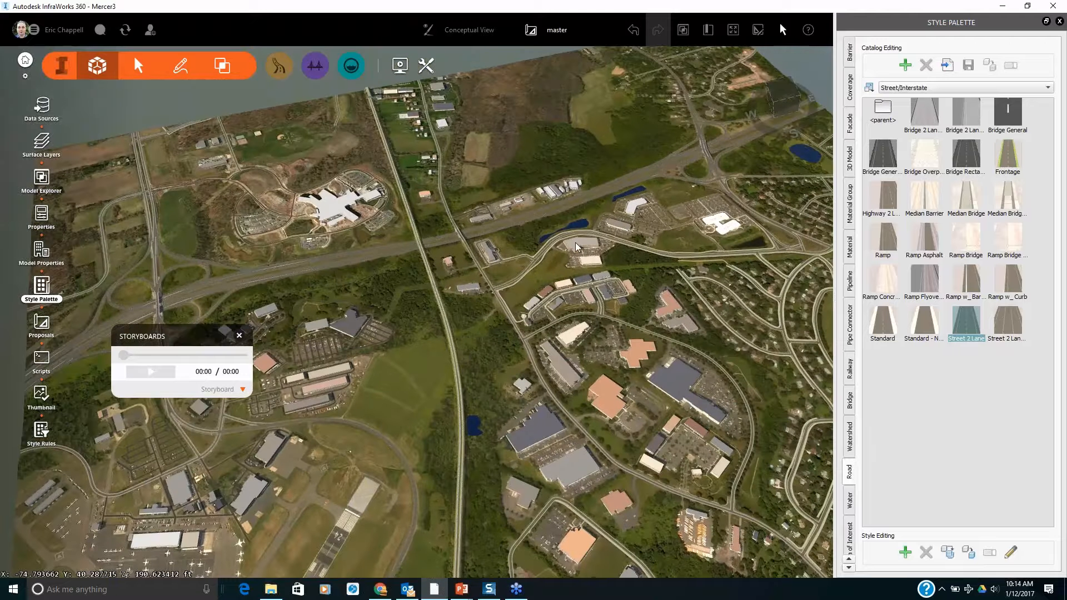
mouse_move(576, 243)
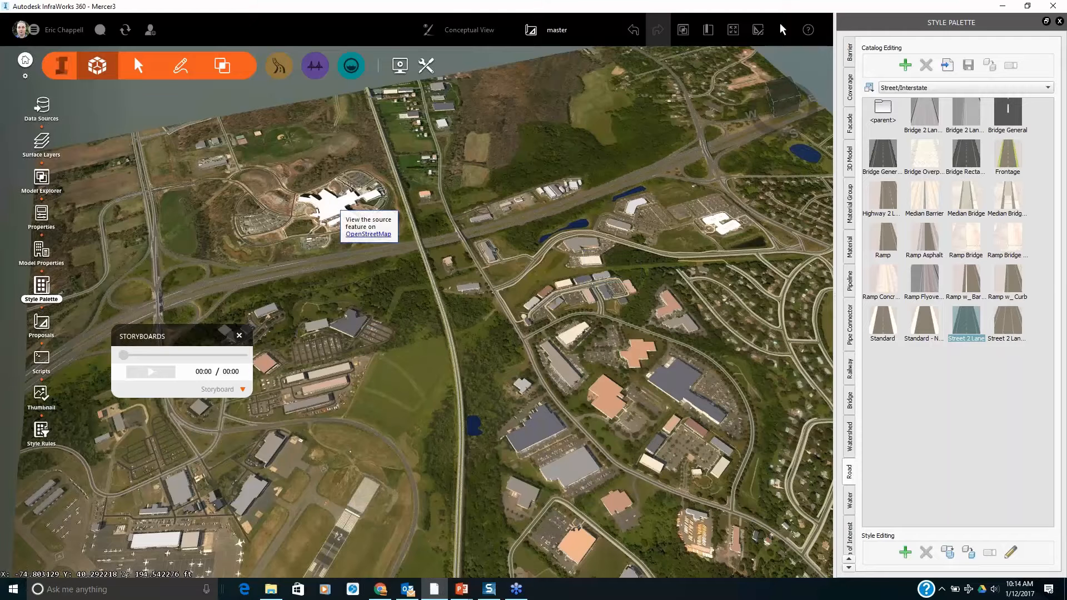
Examine the full extent of the model, including the buildings beside the highway interchange and the residential streets
drag(527, 299, 507, 345)
scroll(507, 346, down, 4)
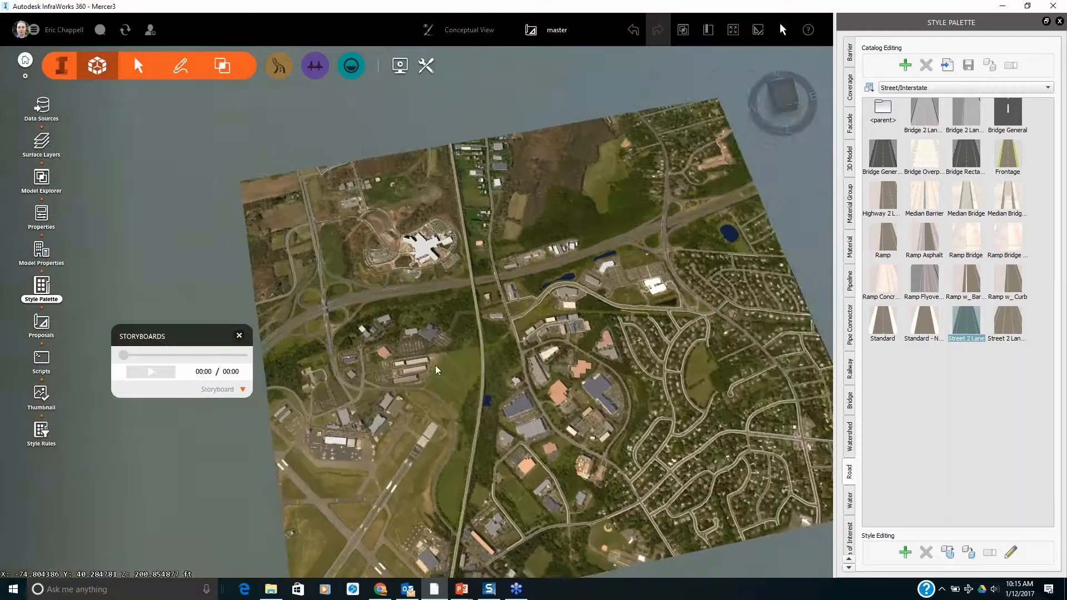
middle_drag(435, 365, 459, 353)
scroll(447, 288, up, 6)
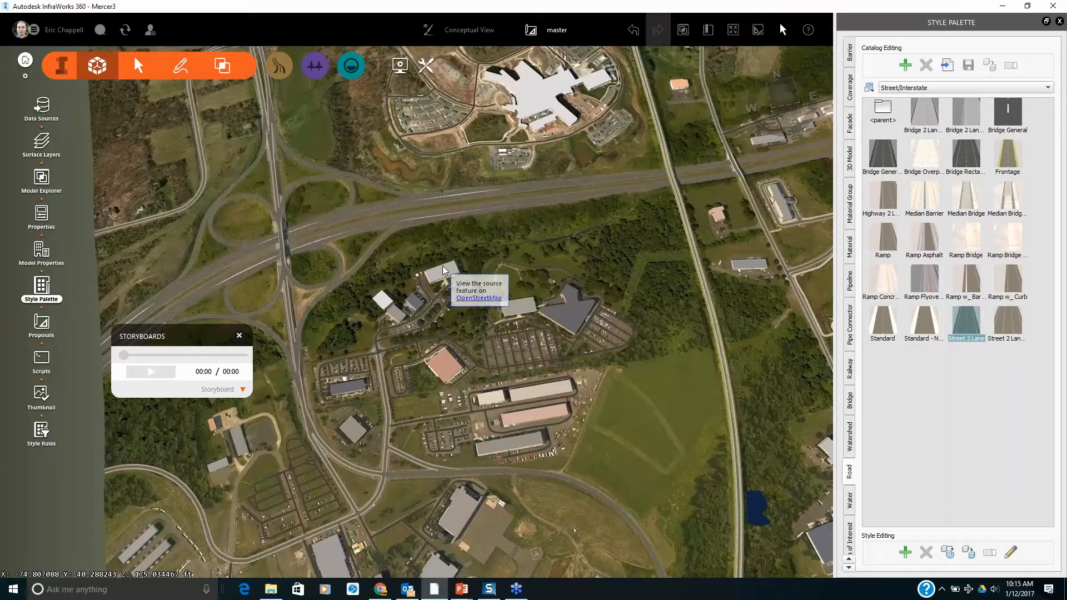
drag(683, 252, 306, 355)
middle_drag(526, 301, 389, 281)
scroll(665, 451, down, 4)
drag(626, 444, 596, 380)
middle_drag(596, 379, 576, 291)
scroll(472, 279, up, 5)
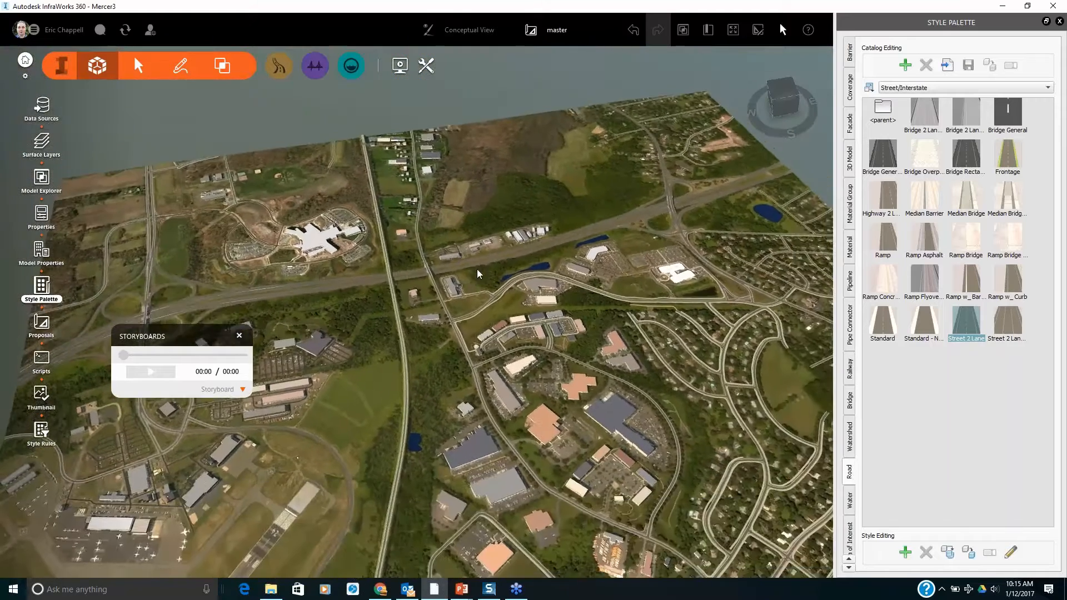
Apply the Paulus brick facade to the long white two-story building beside the highway and check the restyled walls
scroll(446, 283, up, 6)
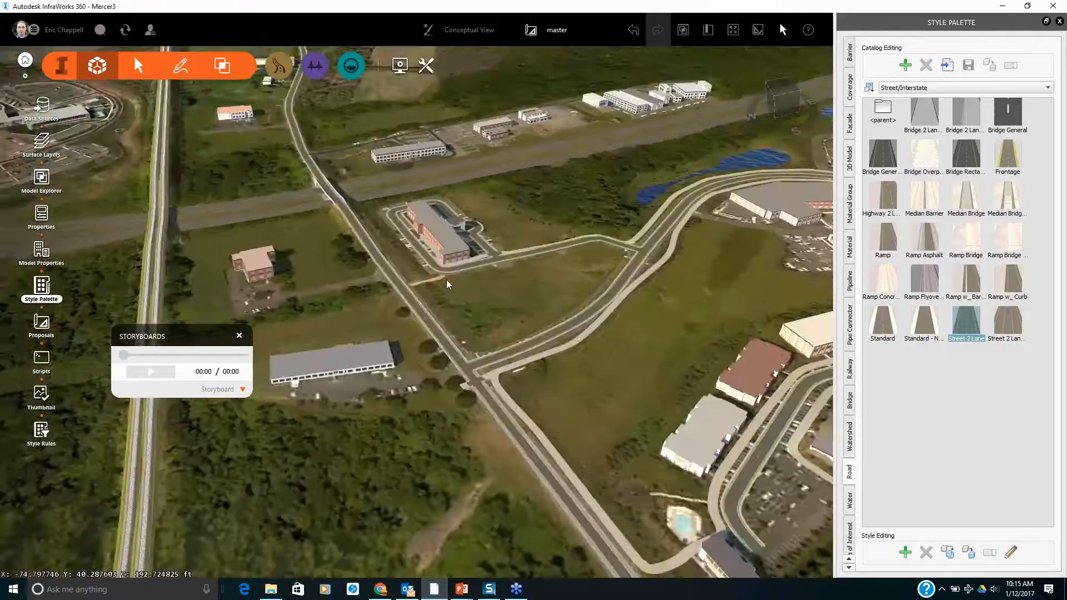
middle_drag(446, 280, 725, 516)
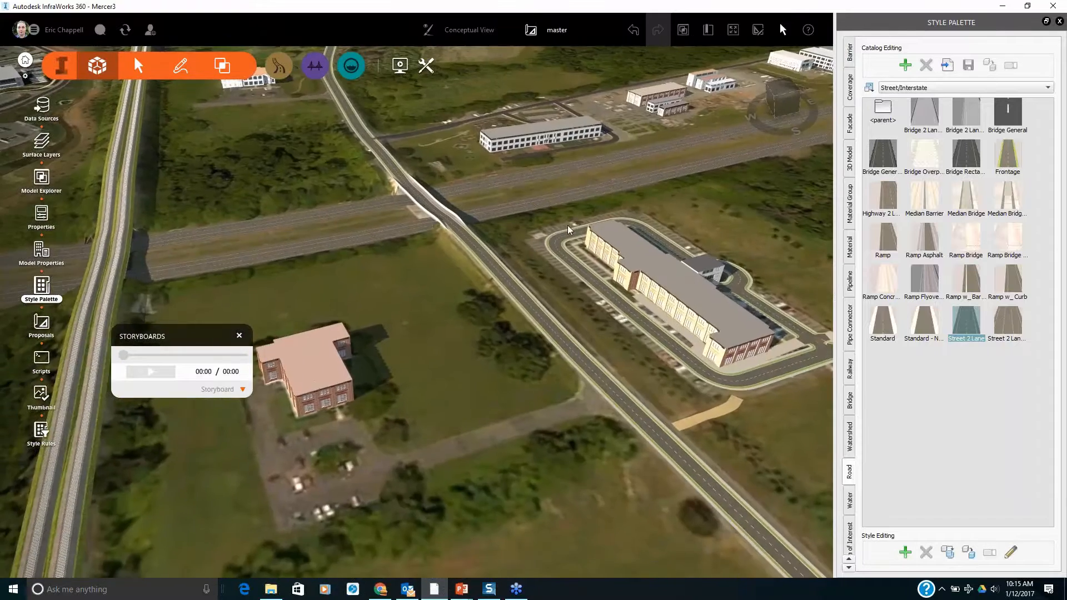
middle_drag(568, 226, 585, 452)
middle_drag(577, 259, 581, 345)
scroll(587, 346, up, 5)
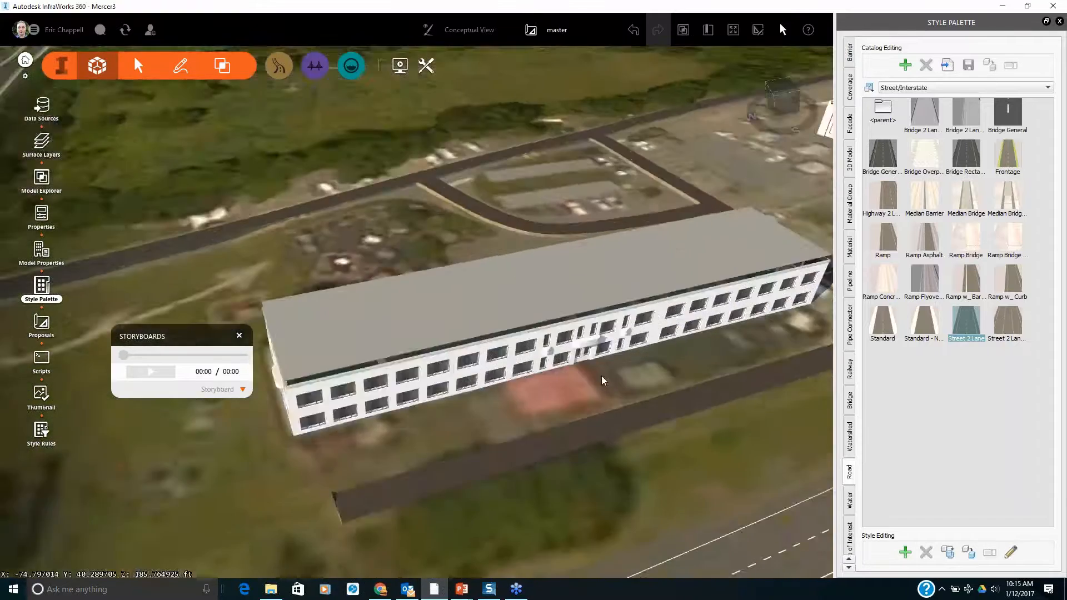
drag(610, 425, 619, 392)
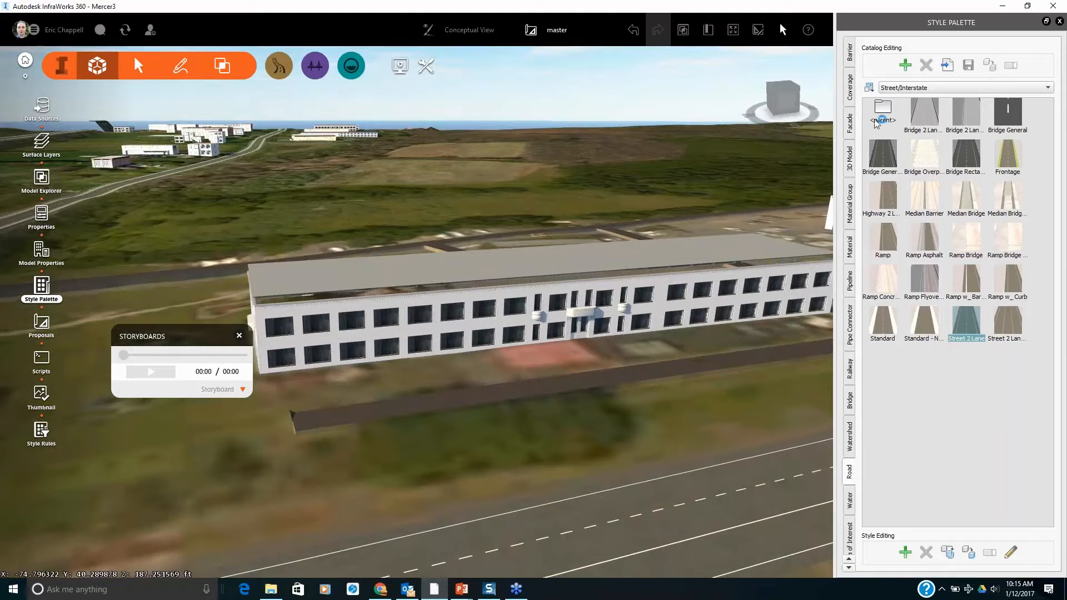
click(849, 123)
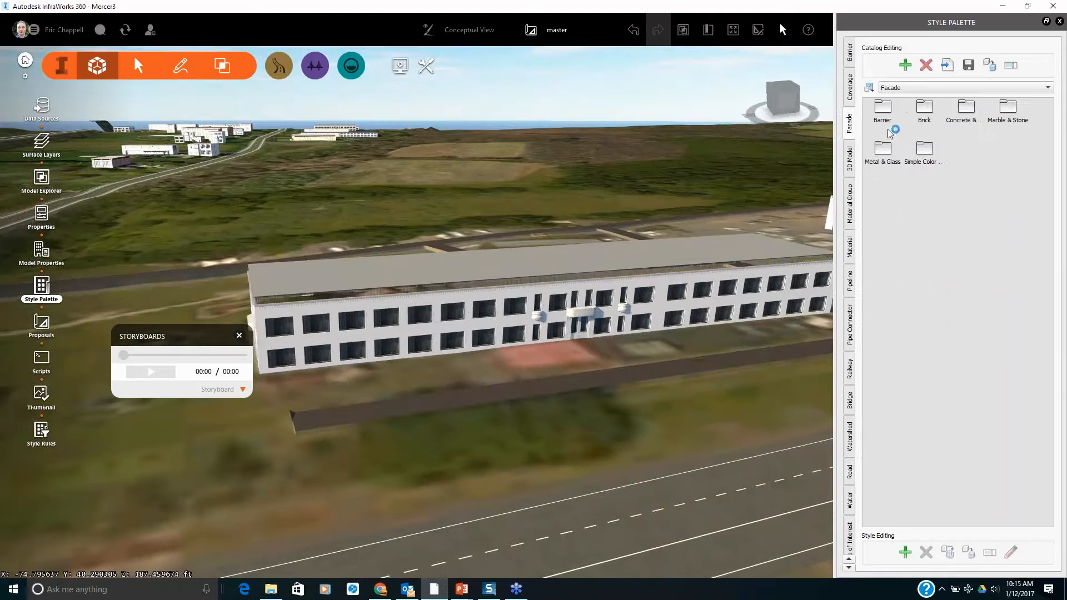
double_click(925, 109)
drag(932, 334, 631, 261)
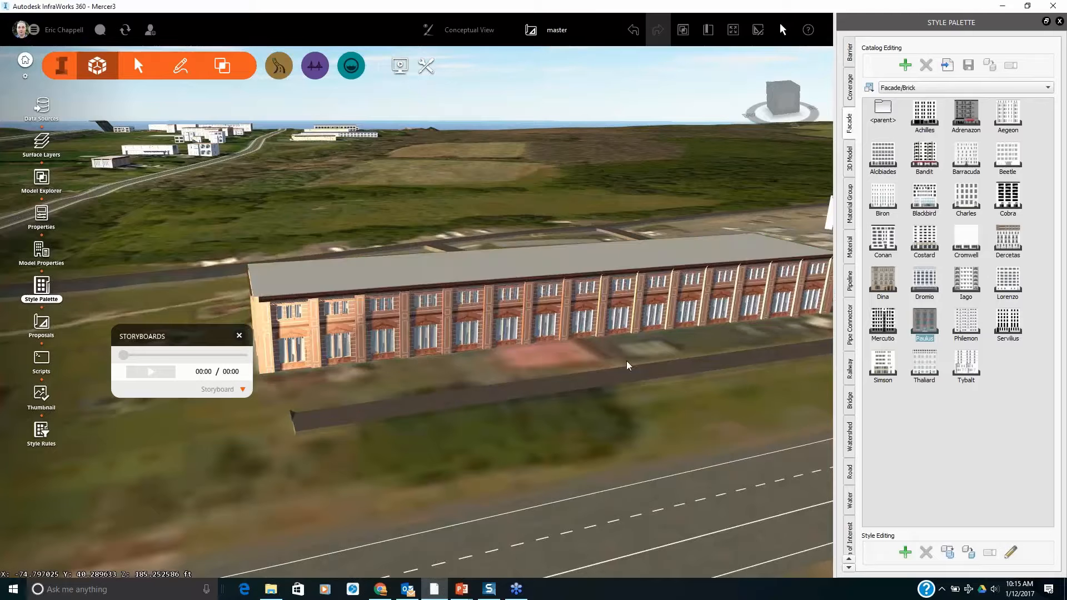
drag(616, 430, 669, 444)
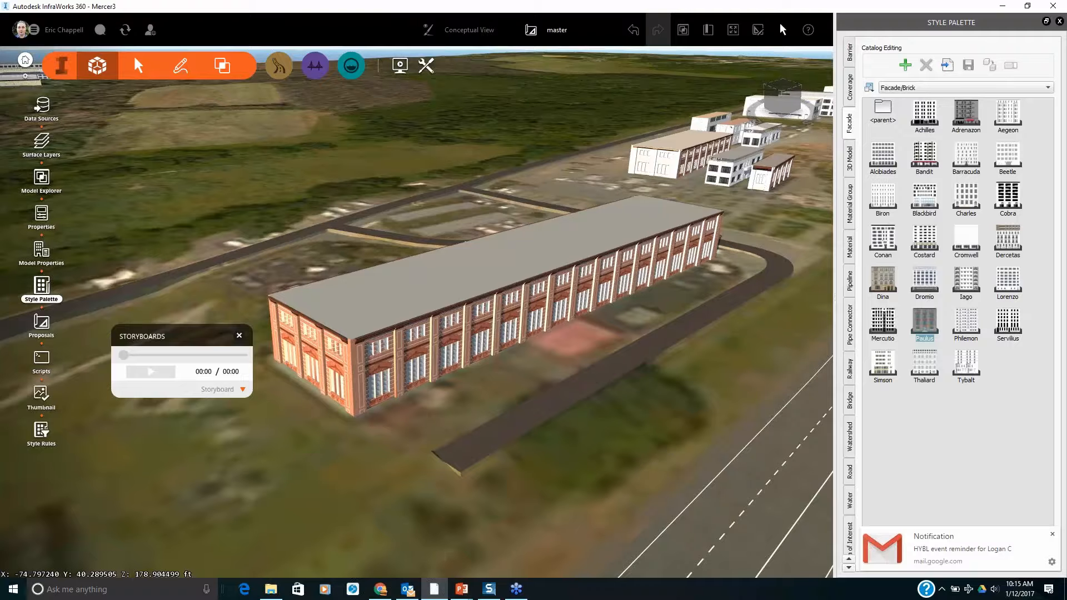
click(1052, 534)
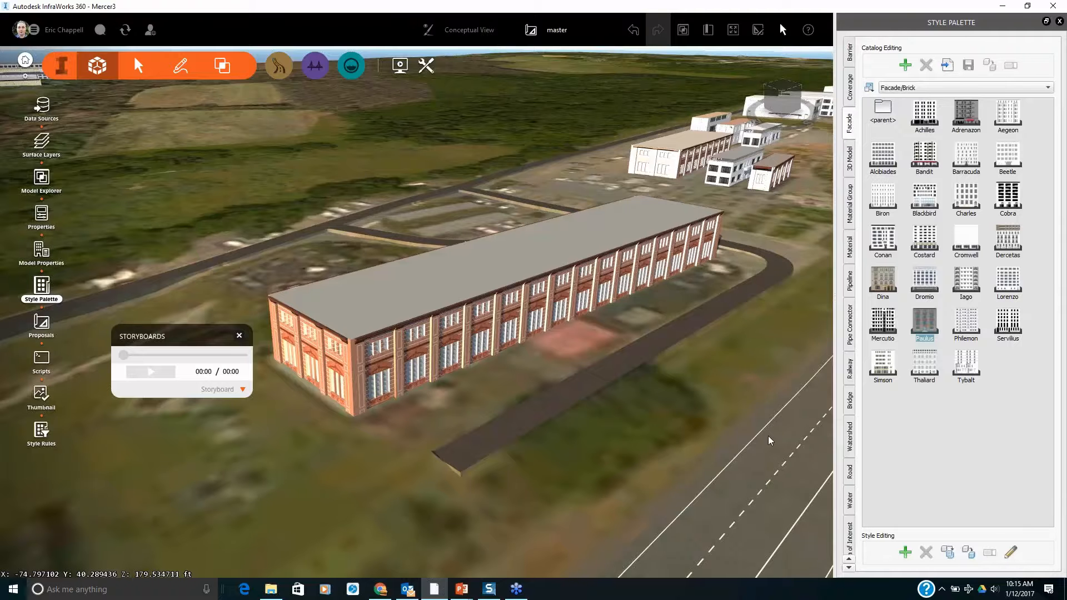
Delete the long brick-faced building beside the highway and undo the deletion
click(545, 286)
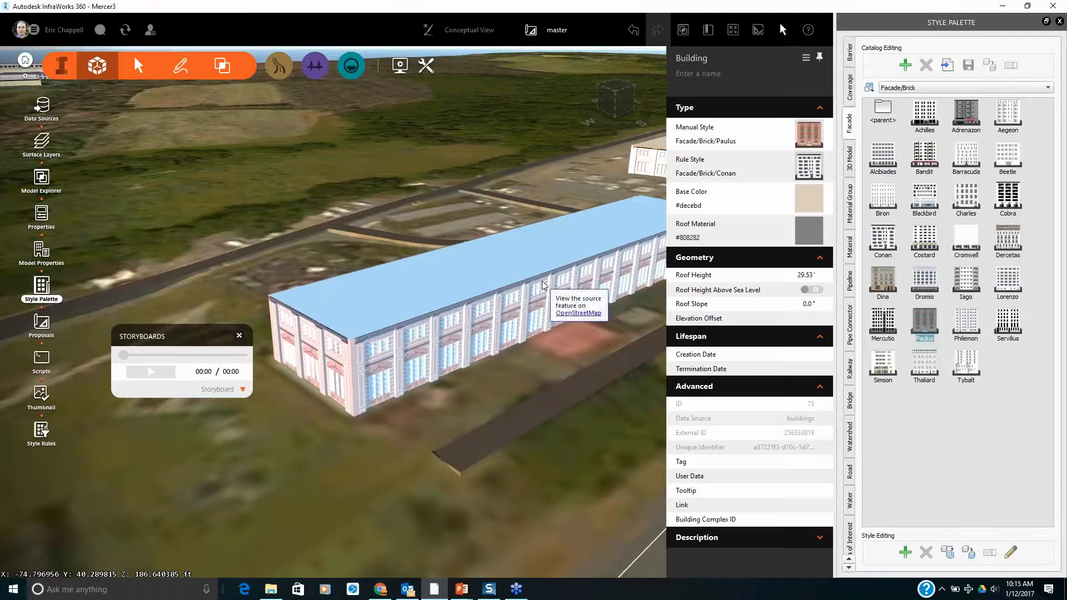
key(Delete)
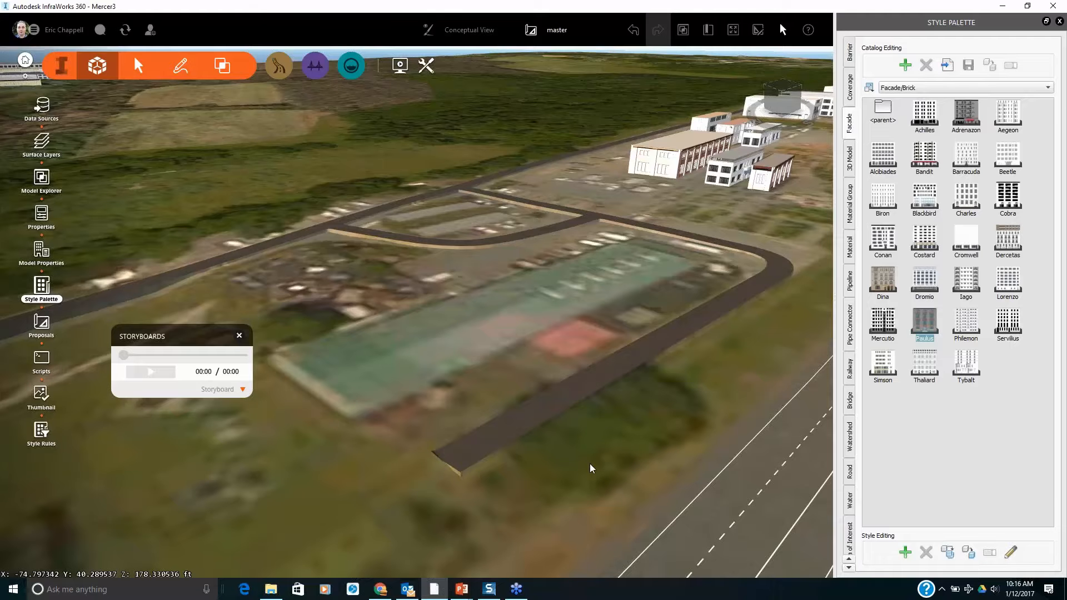
click(634, 30)
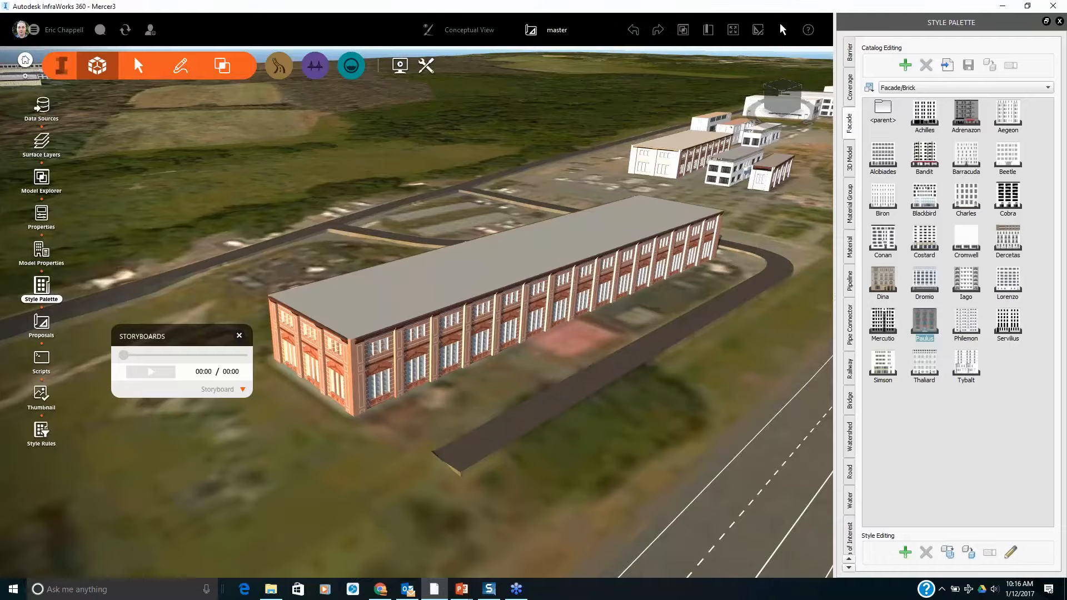
Open the Lower Ferry Road bridge over the divided highway for geometry editing
scroll(370, 374, down, 6)
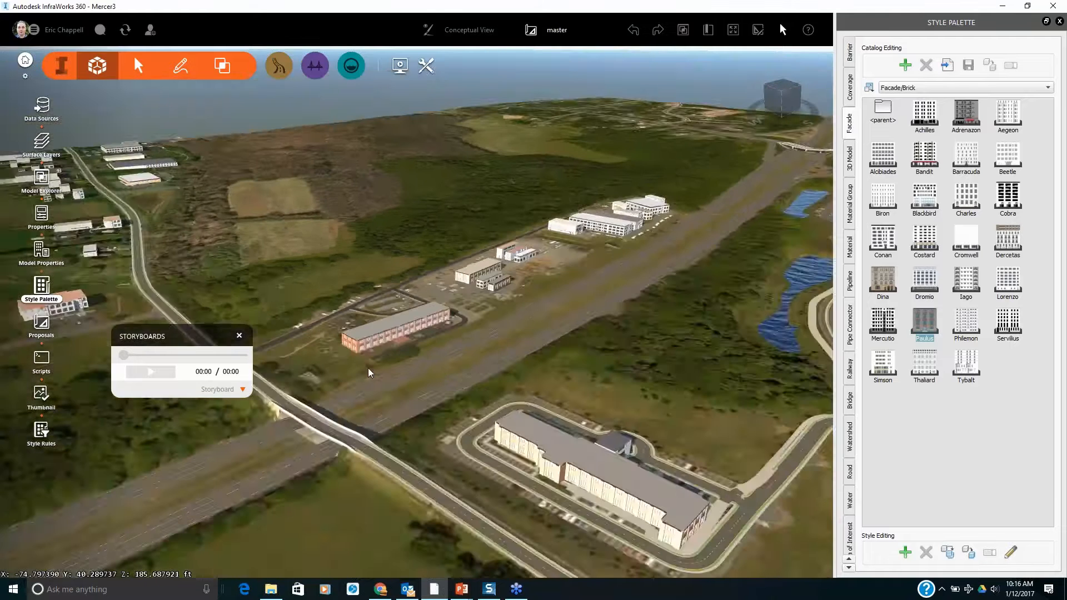
scroll(370, 373, down, 5)
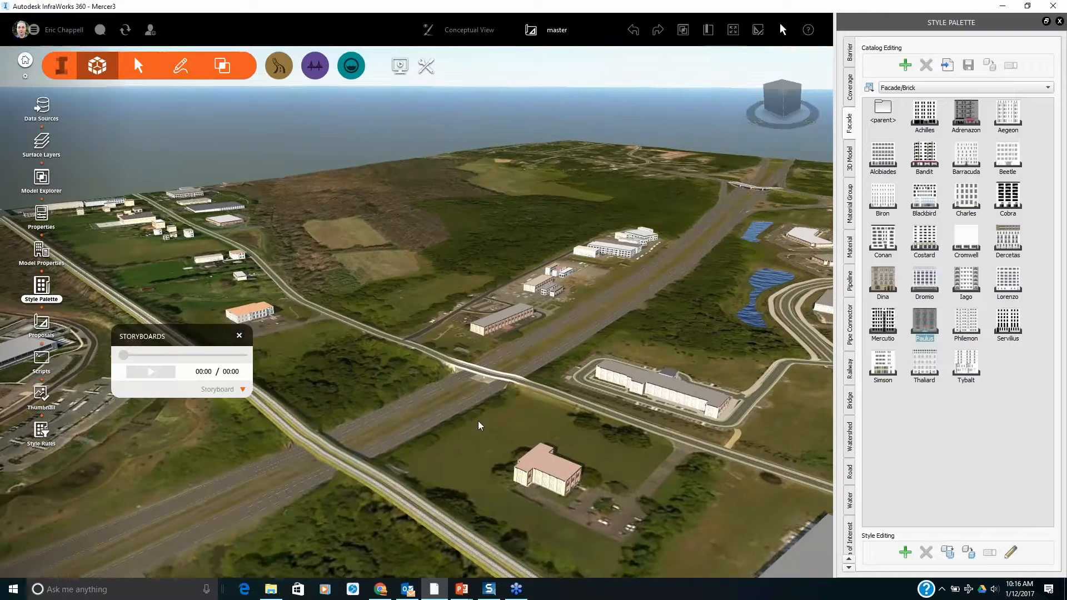
scroll(480, 426, up, 8)
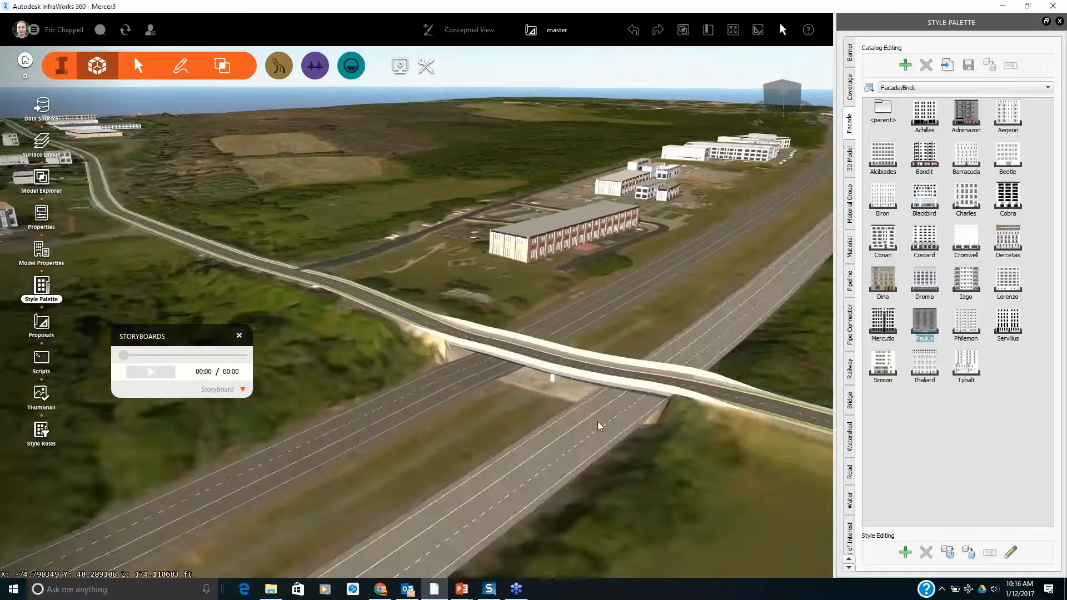
middle_drag(599, 426, 494, 456)
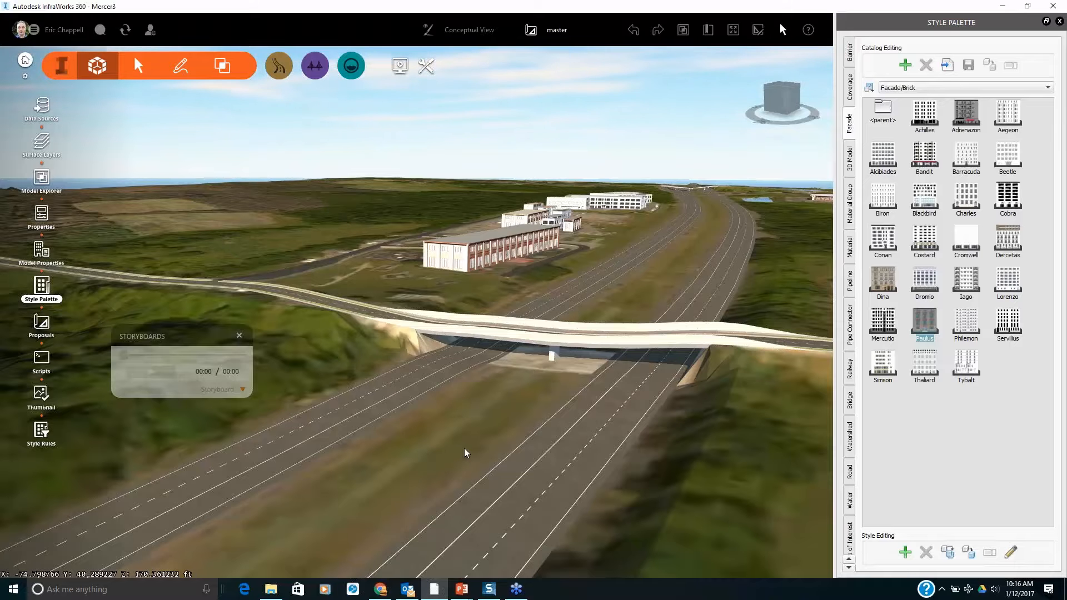
drag(466, 453, 508, 412)
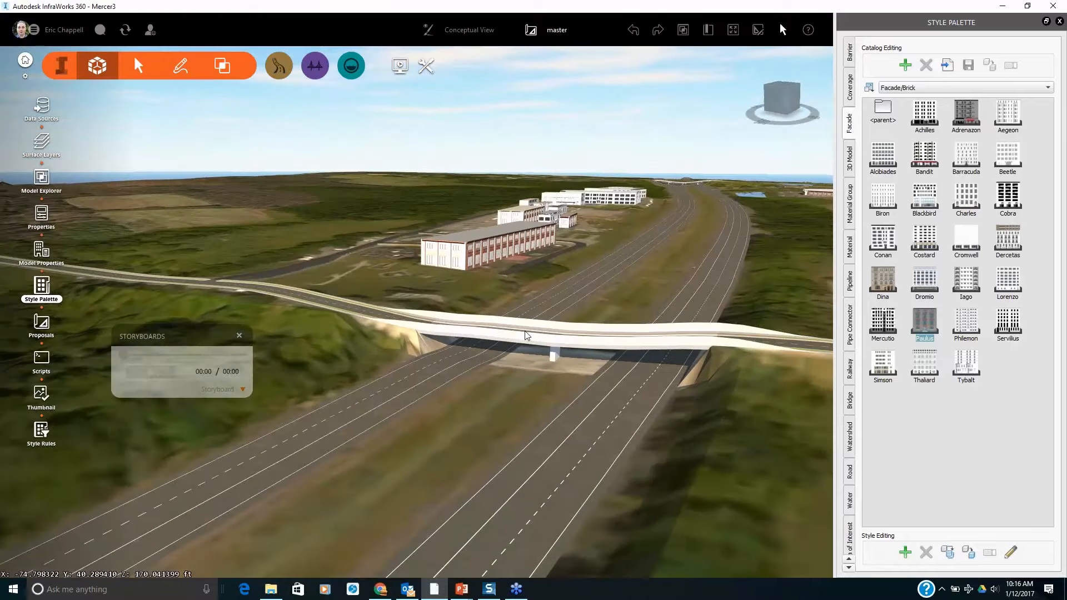
click(643, 340)
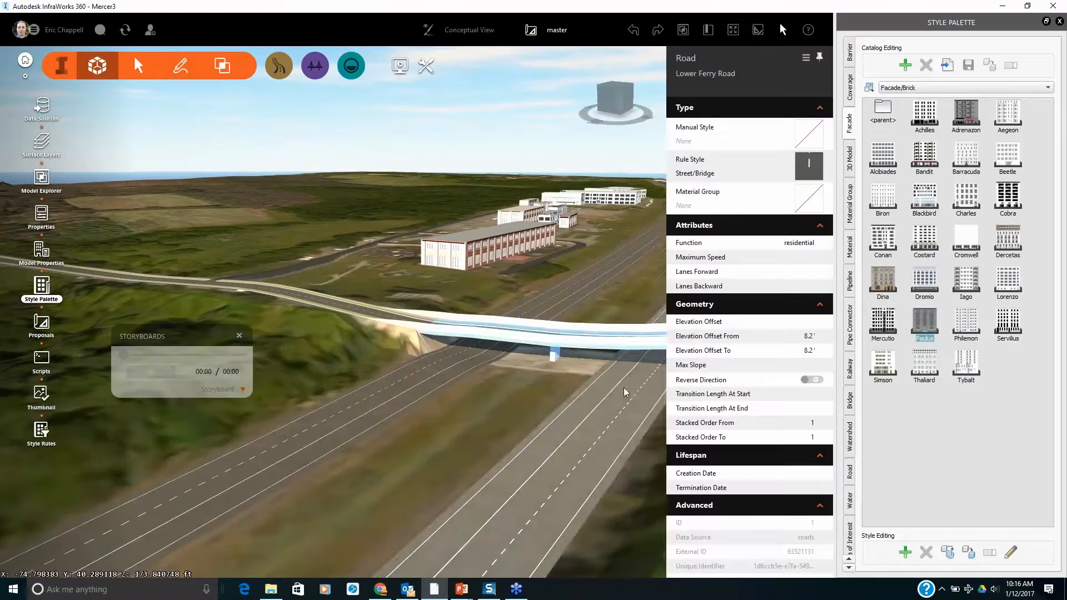
right_click(498, 348)
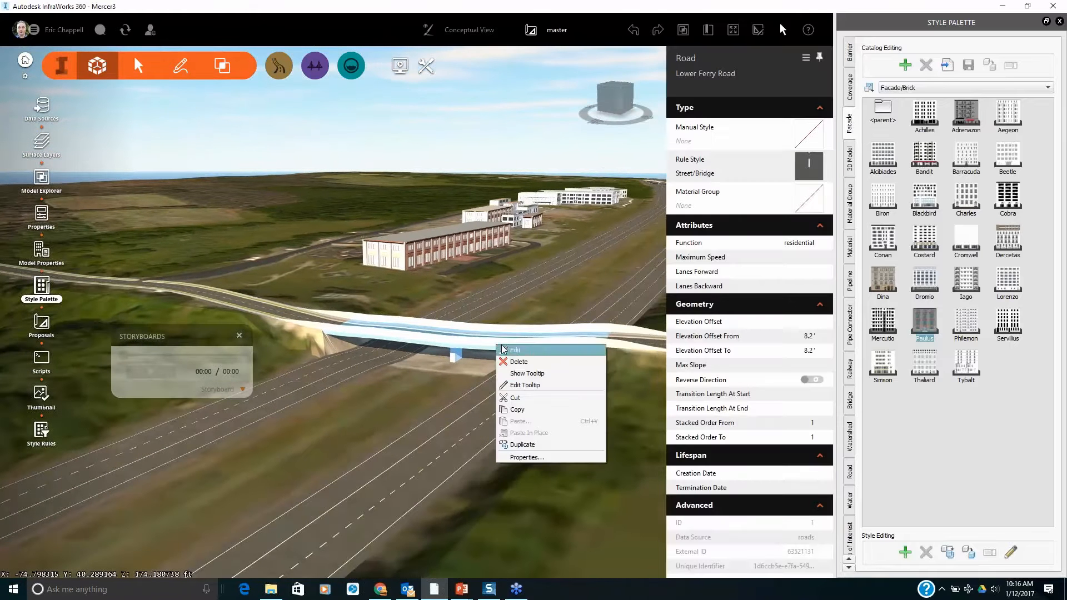
click(515, 350)
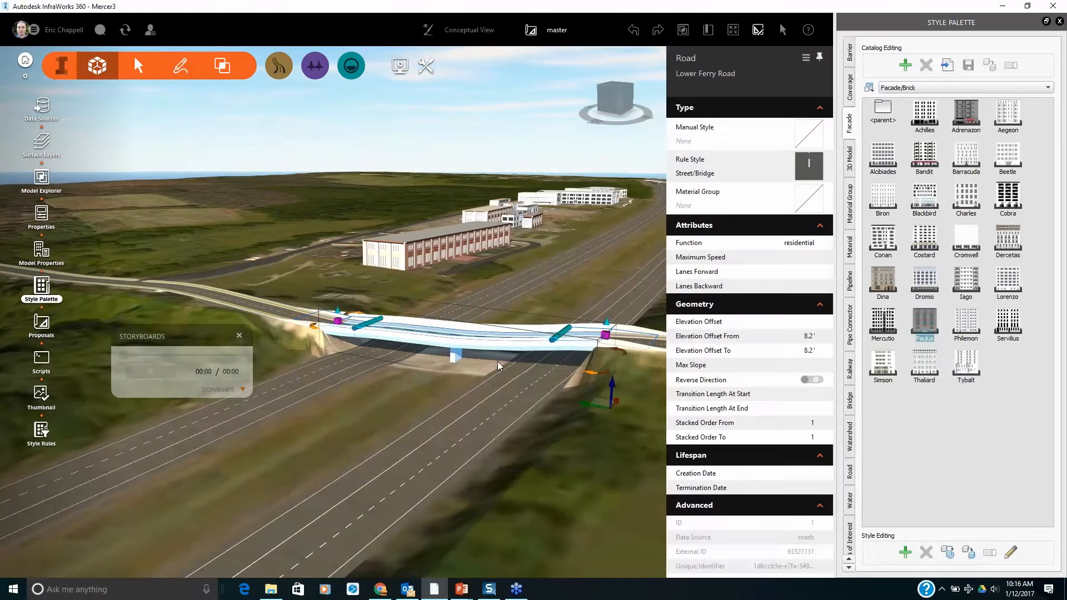
Add a vertex at the middle of the Lower Ferry Road bridge, above the pier in the highway median
double_click(342, 428)
drag(547, 360, 542, 389)
click(544, 390)
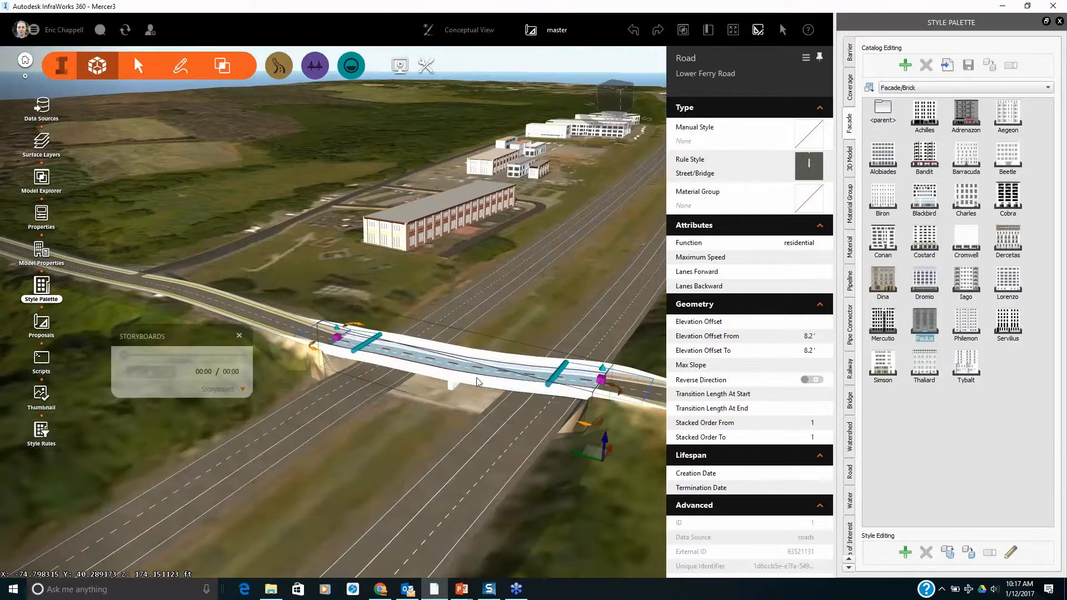
right_click(456, 370)
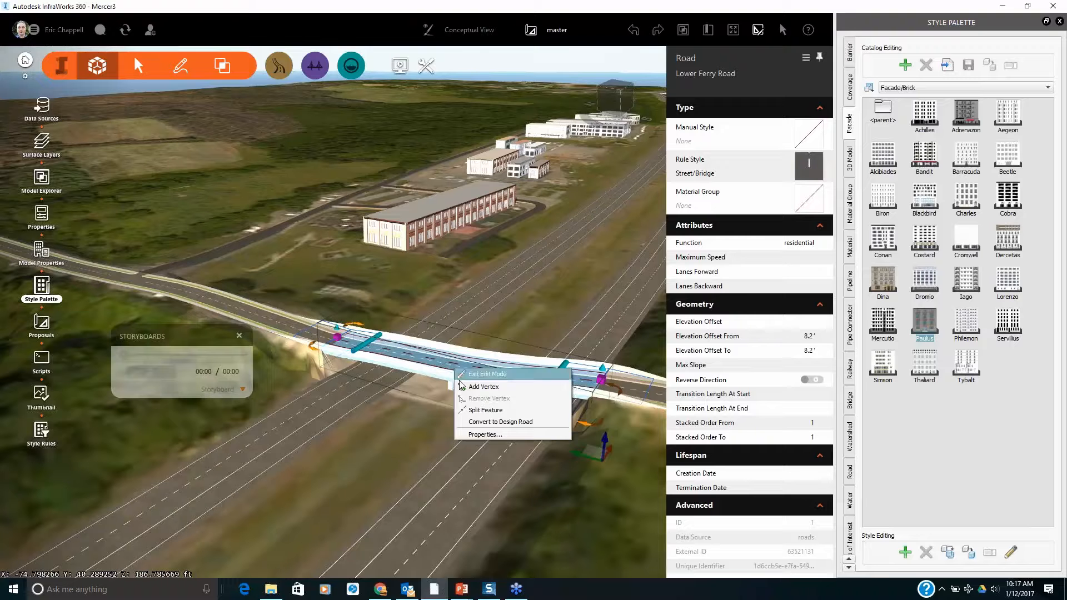
click(483, 387)
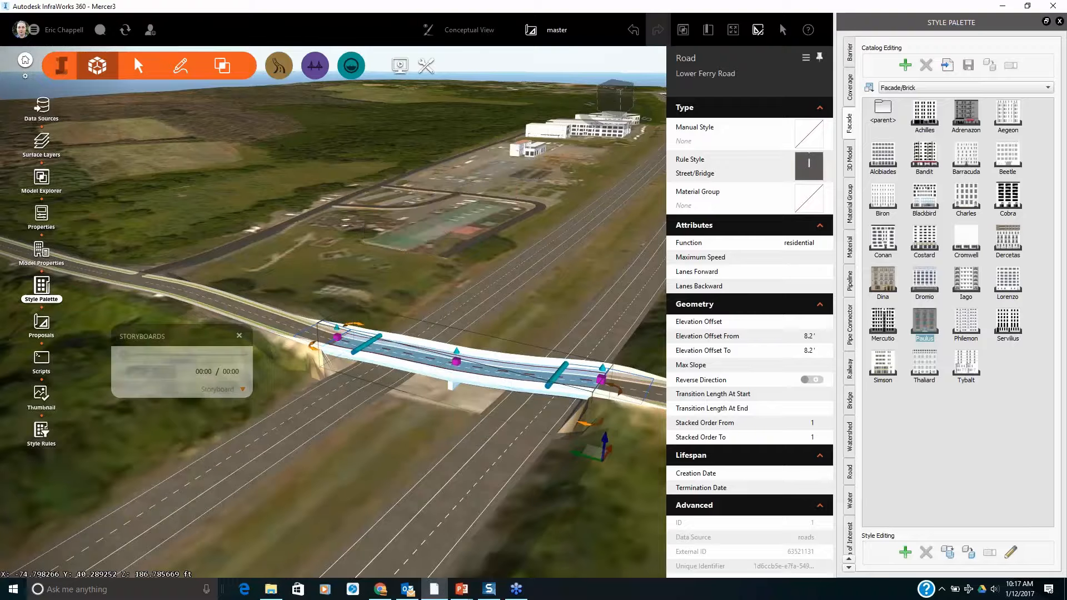
Raise the bridge's middle vertex to lift the deck above the highway, check its end supports and leave editing
scroll(469, 388, up, 3)
drag(468, 388, 473, 426)
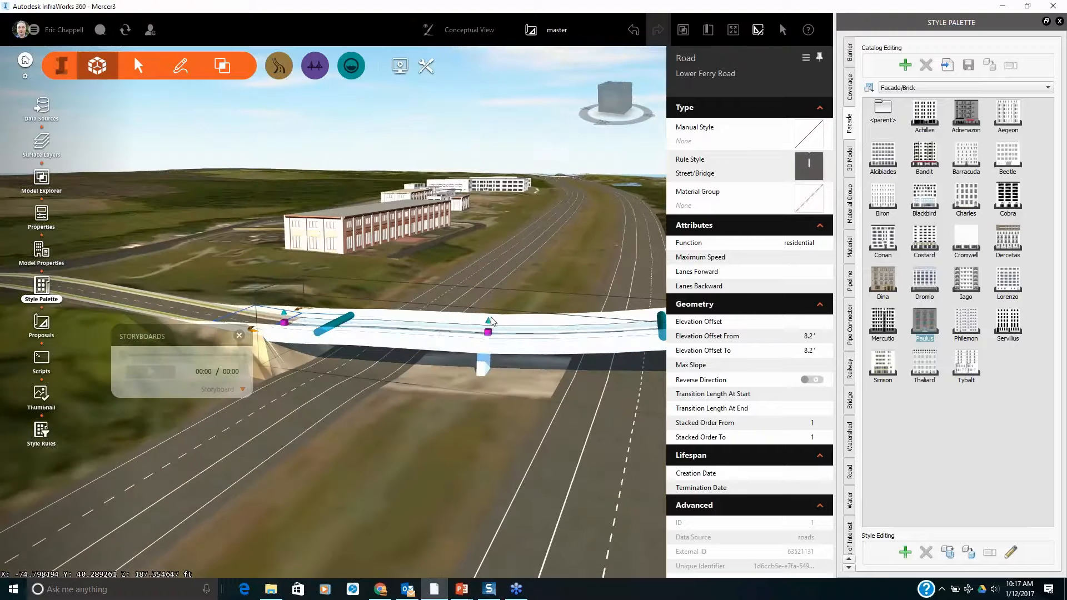
drag(488, 322, 488, 311)
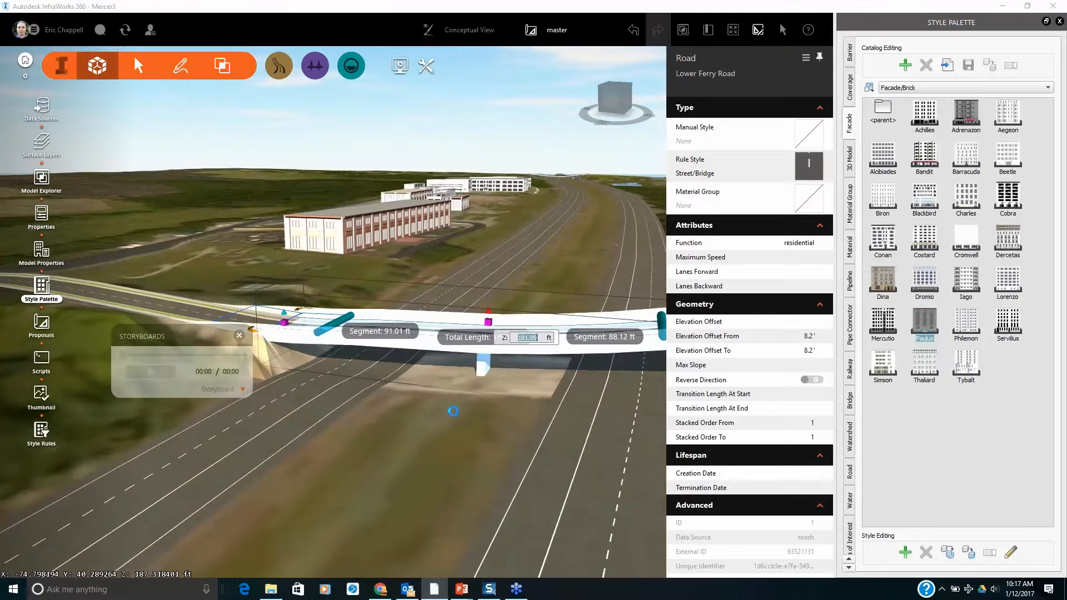
click(443, 410)
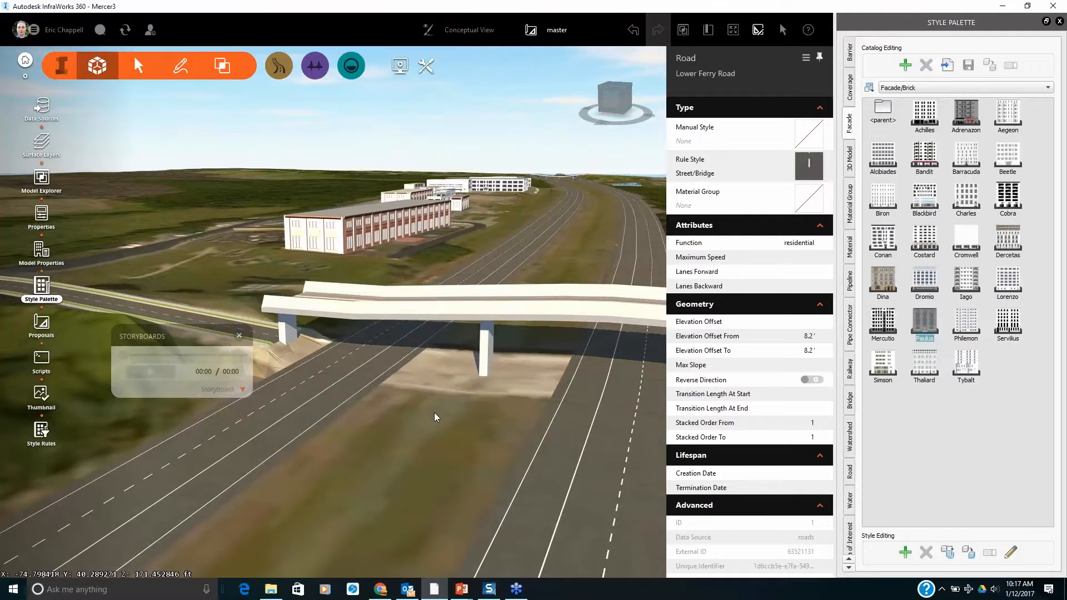
drag(443, 410, 583, 406)
click(387, 339)
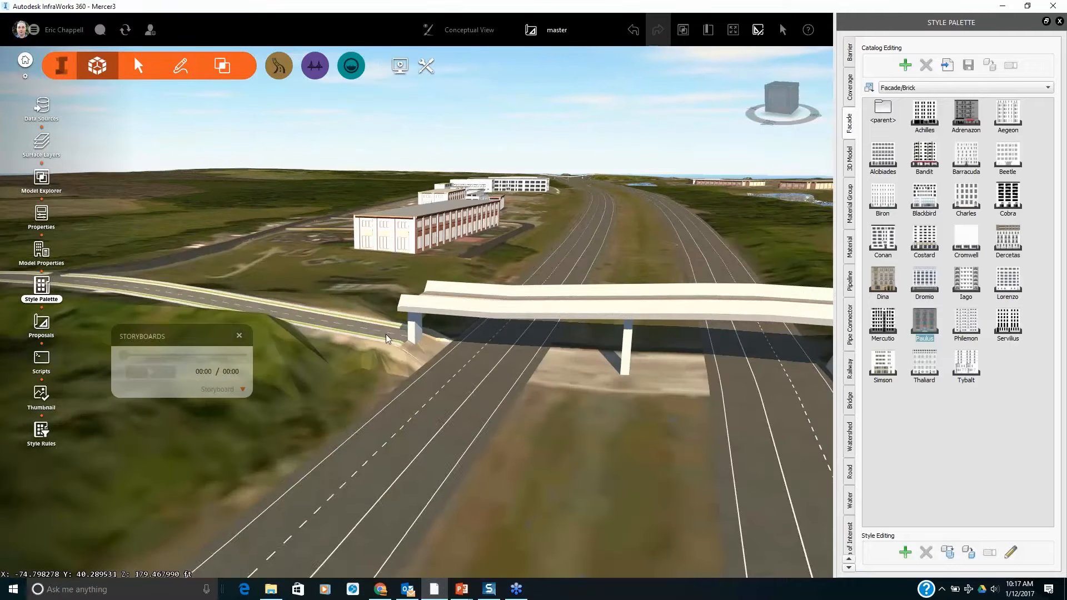
drag(412, 298, 412, 276)
drag(434, 363, 392, 421)
key(Escape)
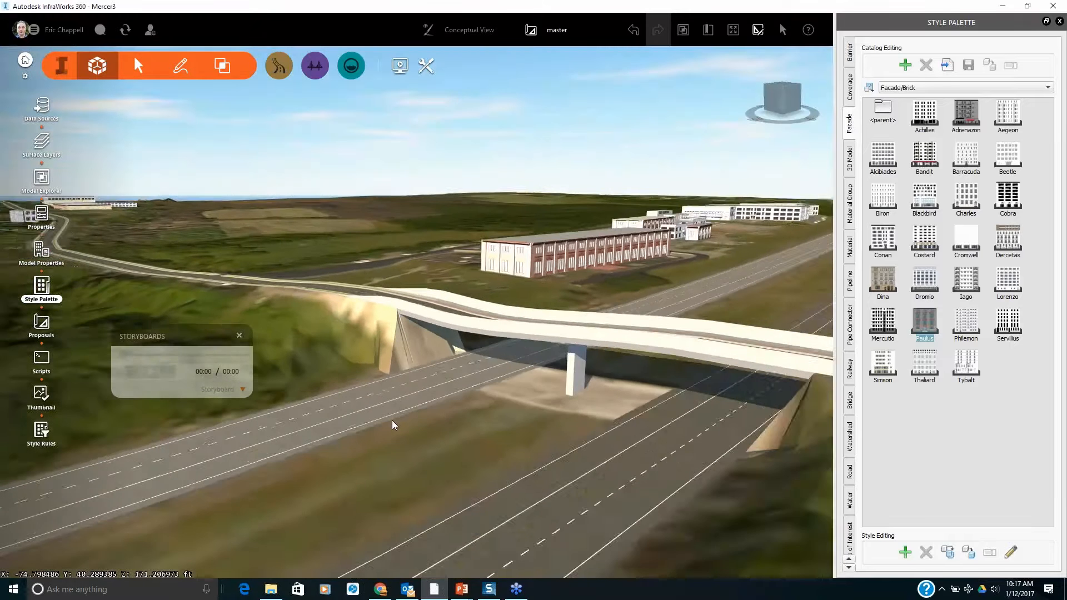
Review the highway, airport and surrounding buildings from above, and close the Style Palette
scroll(392, 421, down, 3)
mouse_move(504, 441)
mouse_down()
mouse_move(405, 443)
mouse_move(444, 461)
mouse_move(433, 477)
mouse_move(511, 457)
mouse_up()
scroll(401, 444, down, 2)
scroll(432, 475, down, 4)
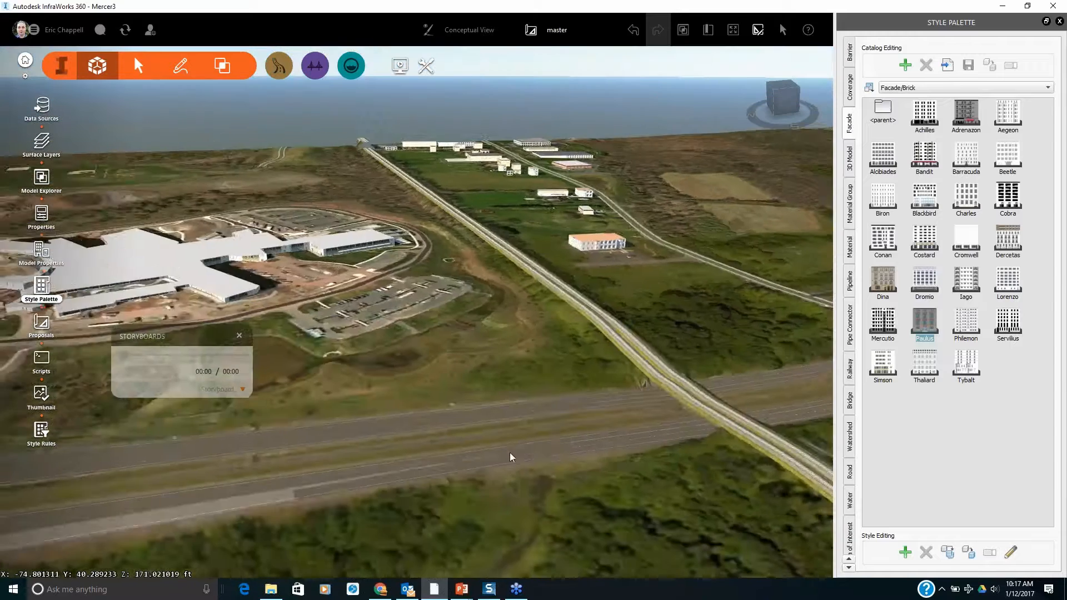
scroll(511, 457, down, 5)
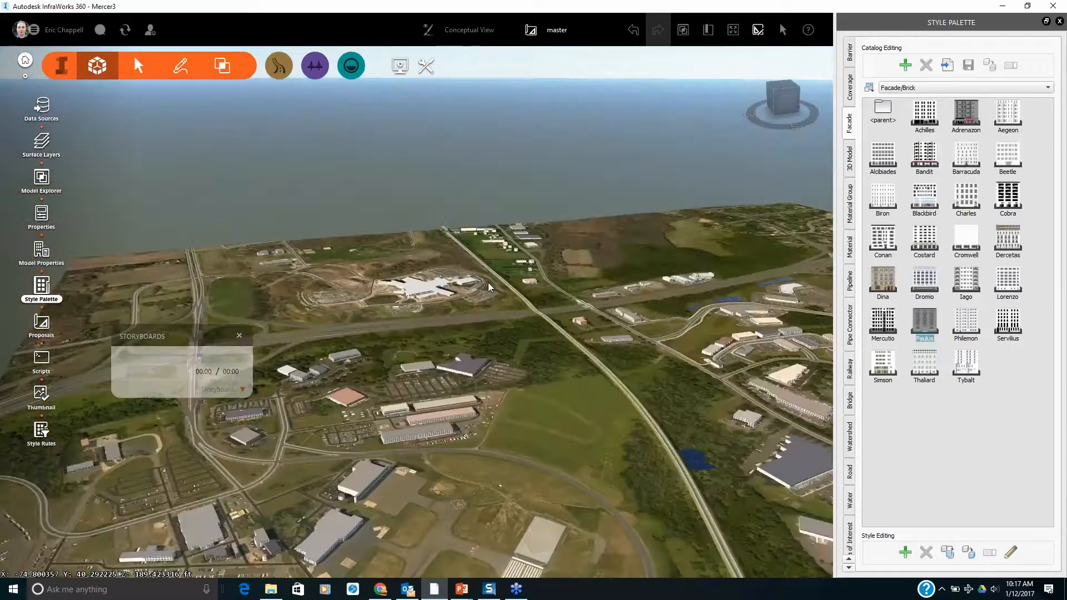
drag(489, 287, 527, 421)
middle_drag(527, 421, 467, 302)
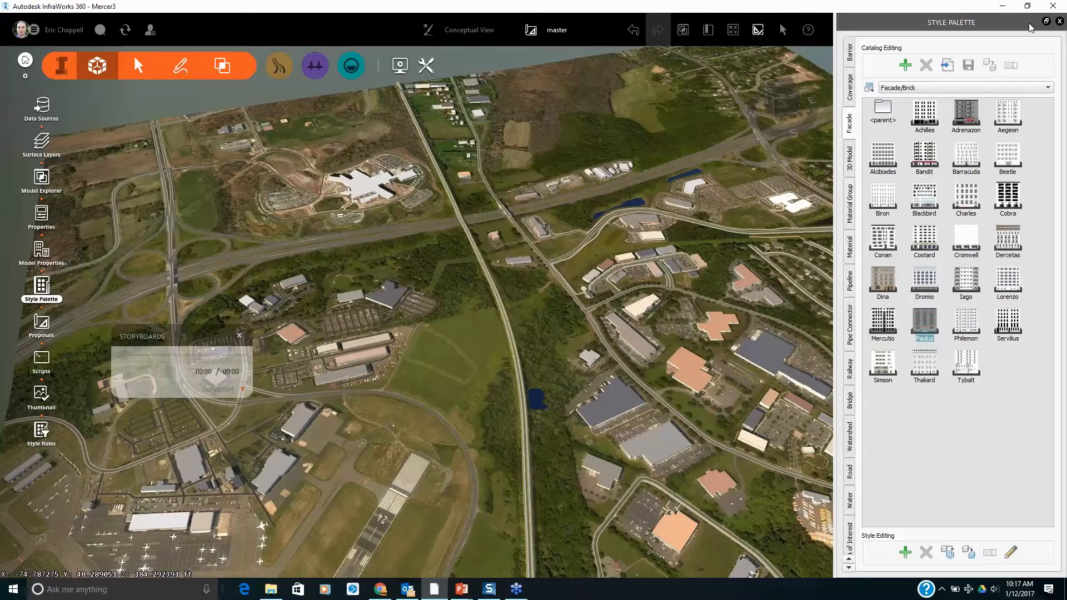
click(1046, 21)
click(770, 116)
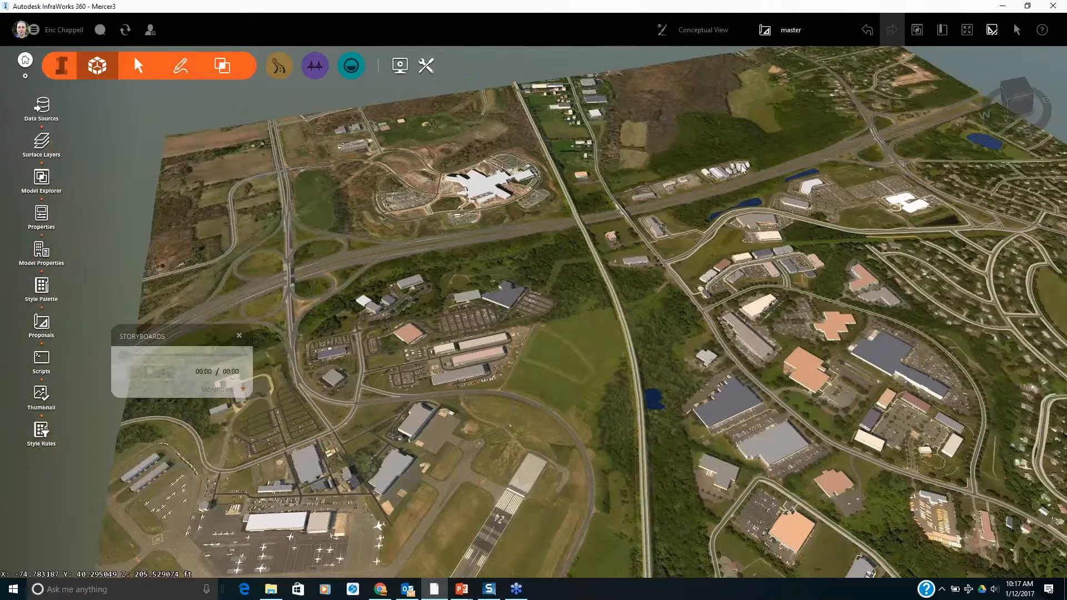
Examine the full extent of the model from directly overhead
scroll(560, 384, down, 5)
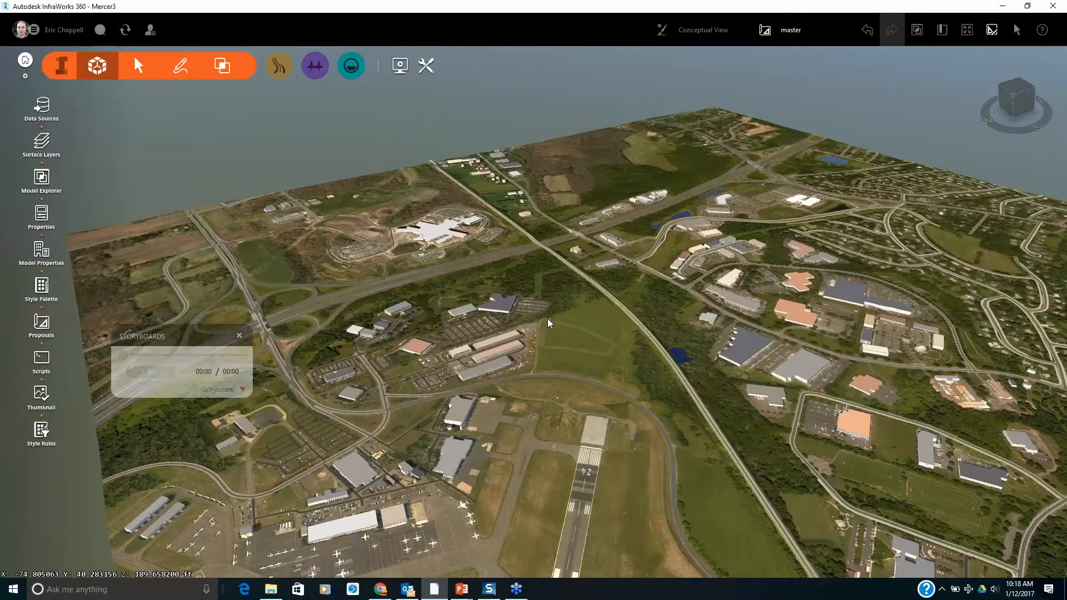
drag(578, 333, 432, 415)
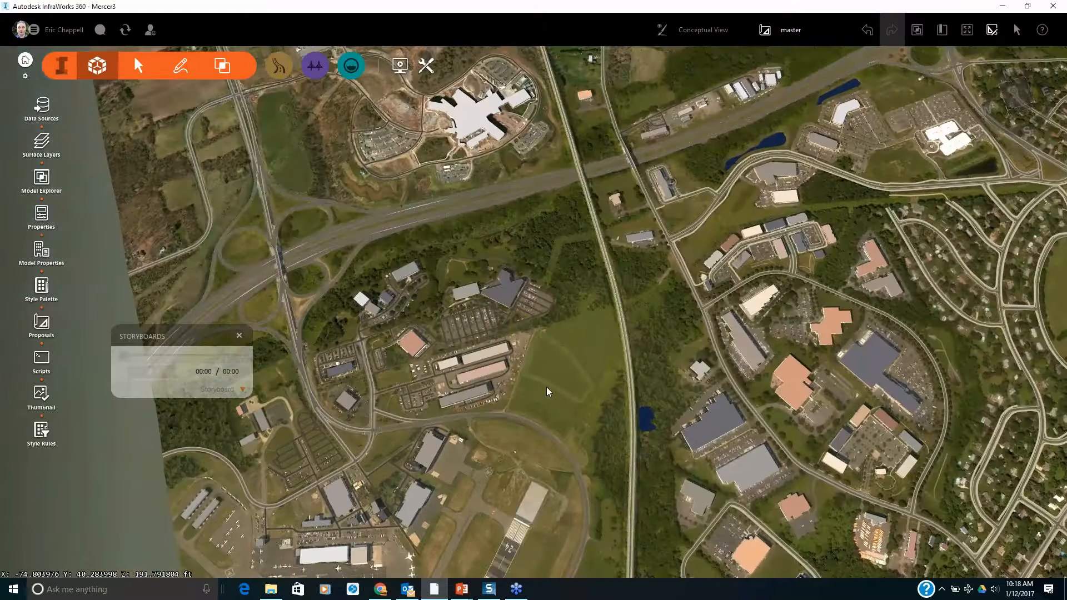
scroll(428, 412, down, 5)
scroll(418, 376, down, 6)
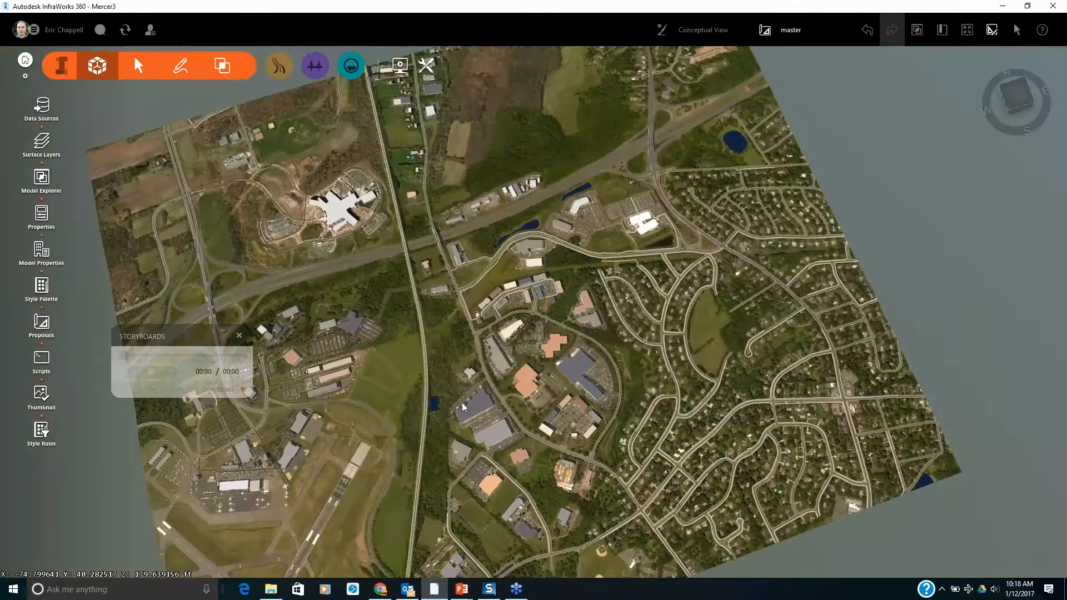
scroll(464, 416, down, 6)
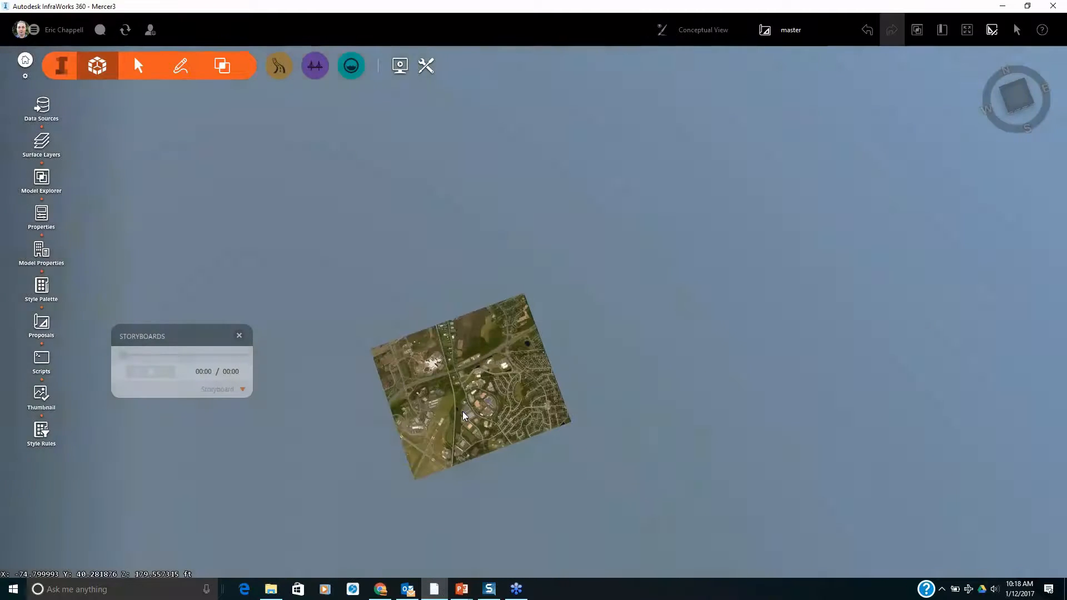
Examine where the model sits on the globe along the US East Coast, and return to its full extent
scroll(463, 407, down, 5)
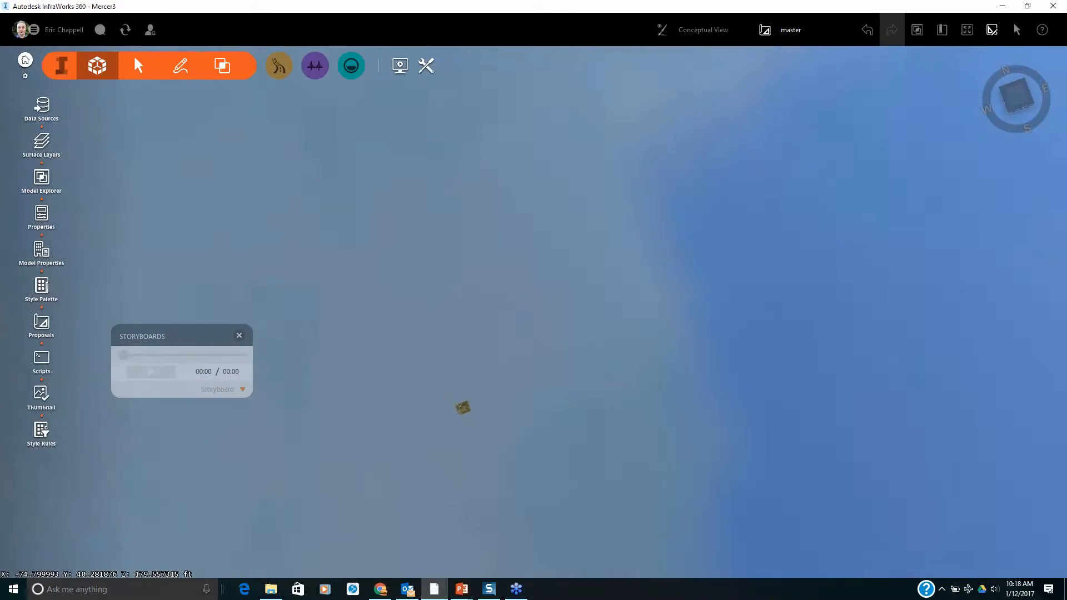
scroll(473, 433, down, 6)
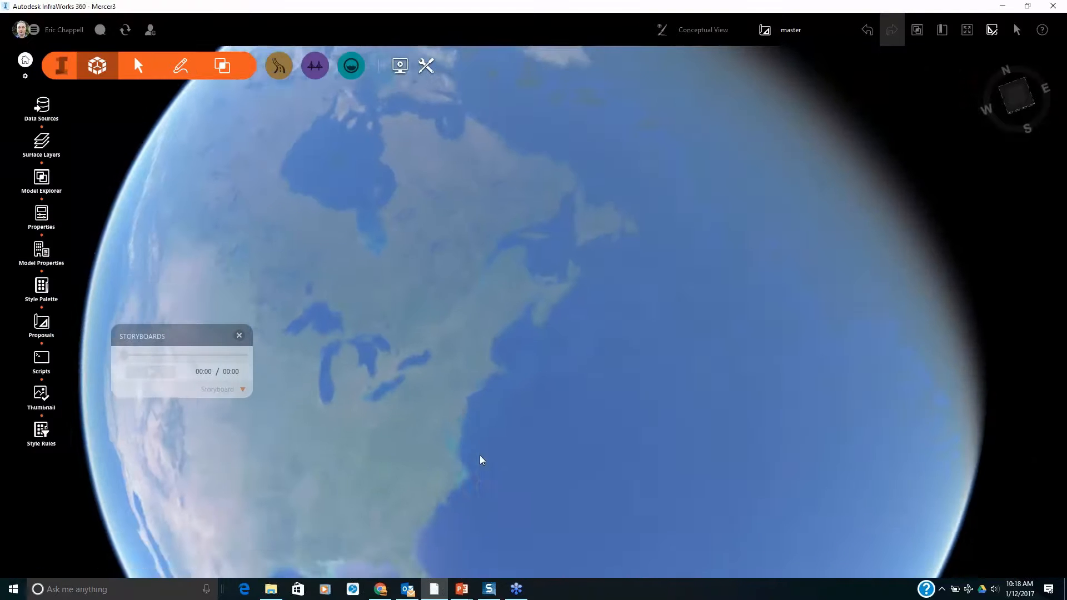
drag(482, 460, 495, 445)
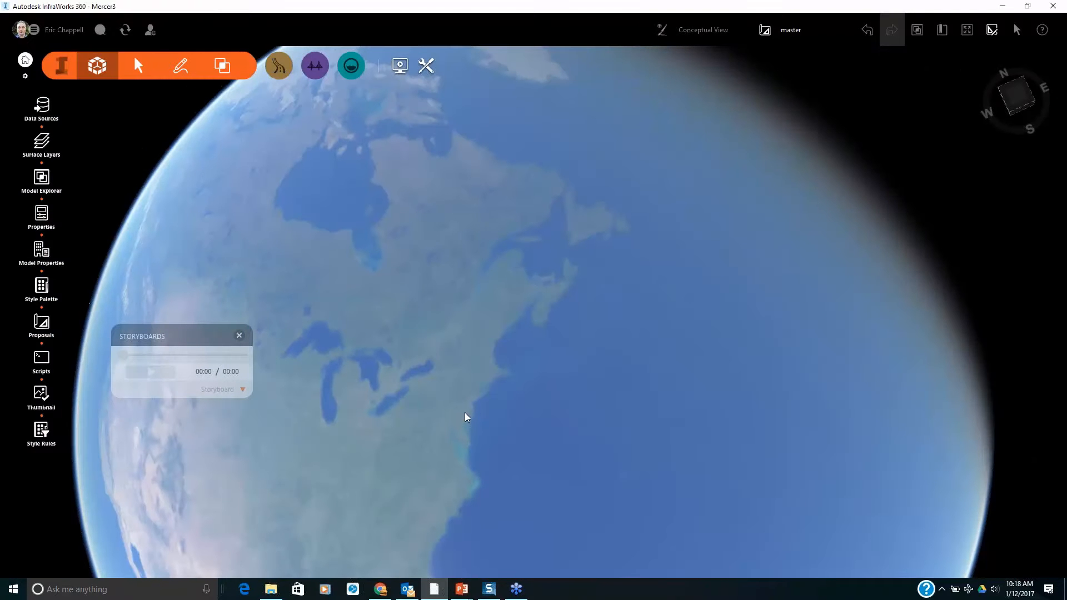
scroll(467, 421, up, 8)
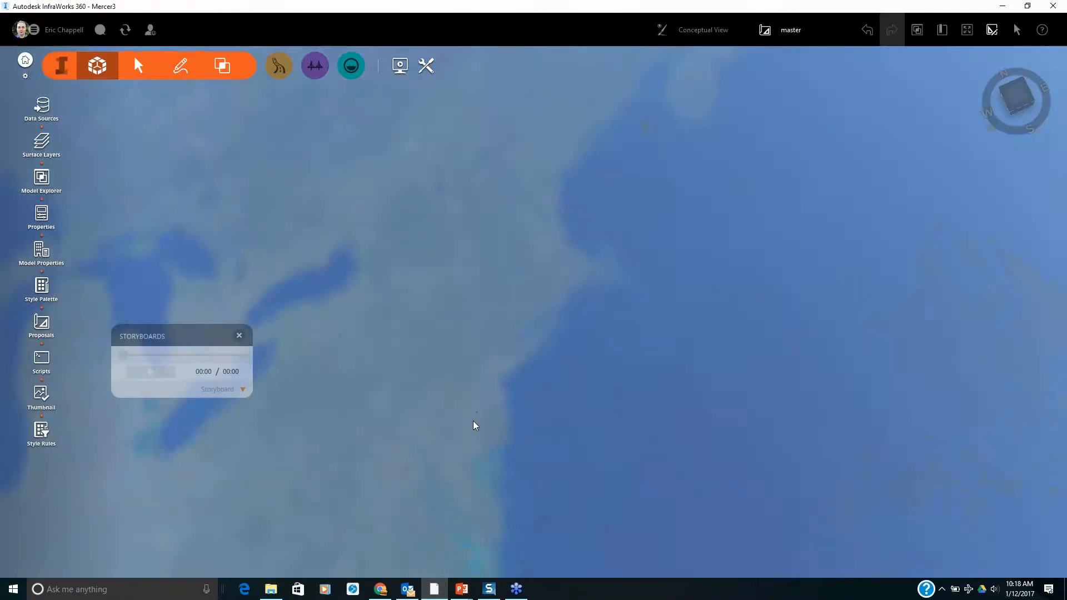
scroll(488, 416, up, 5)
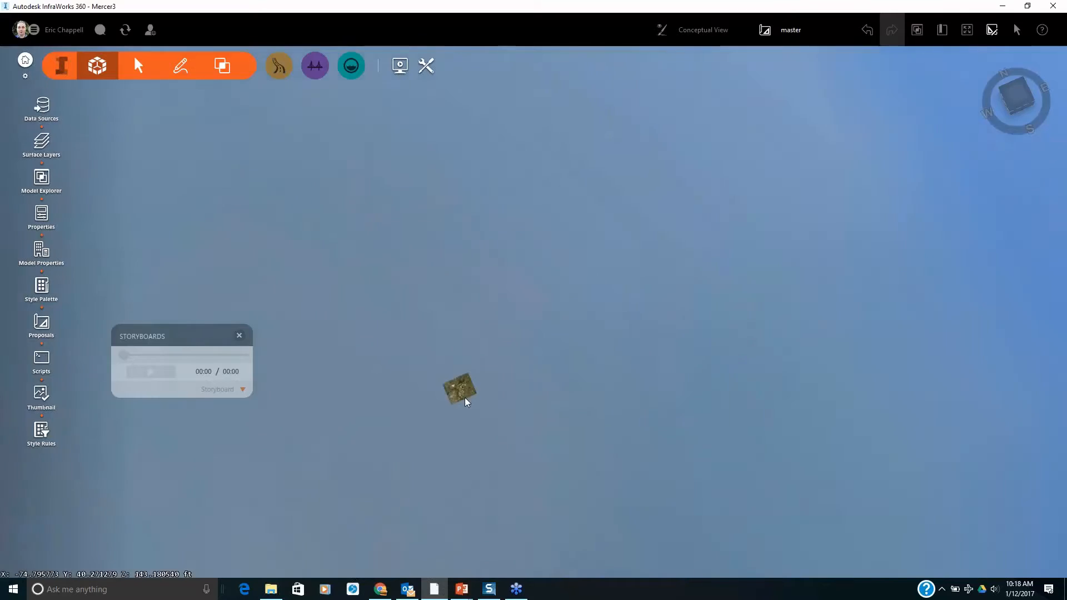
scroll(462, 395, up, 10)
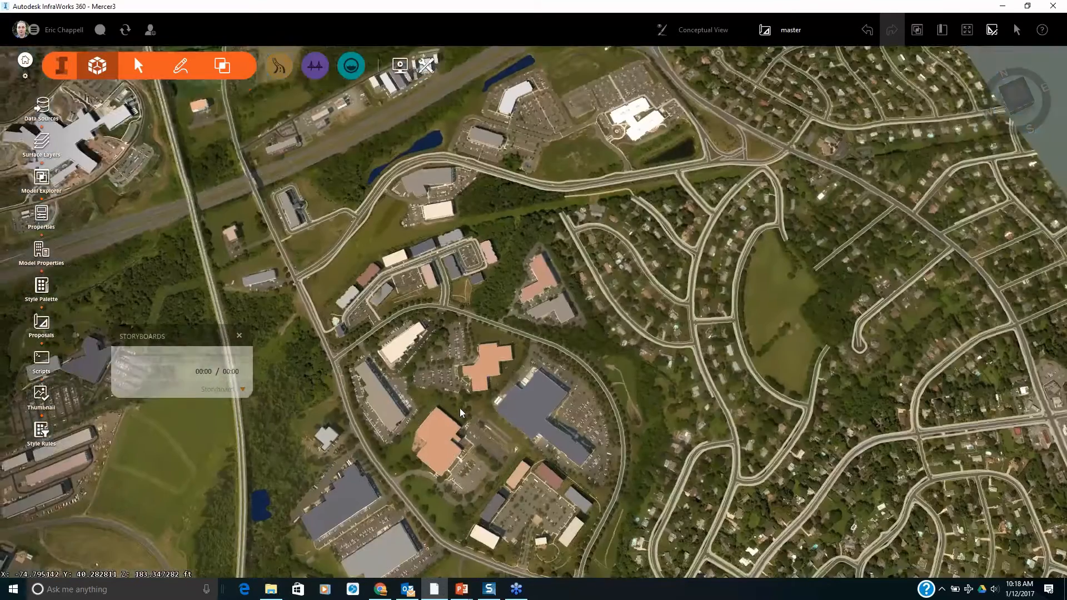
scroll(477, 454, up, 5)
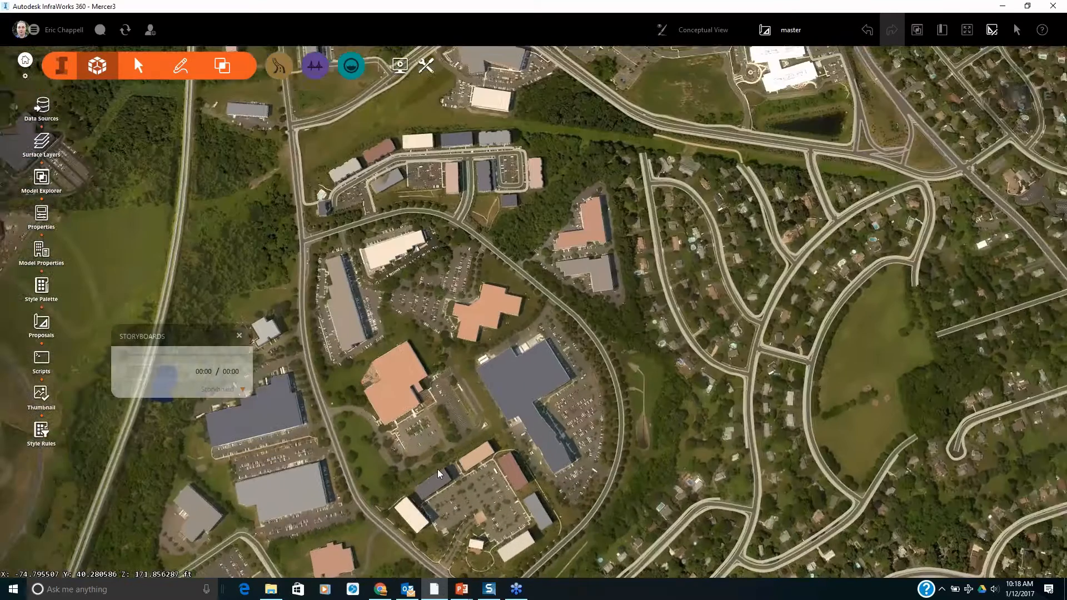
scroll(479, 457, down, 6)
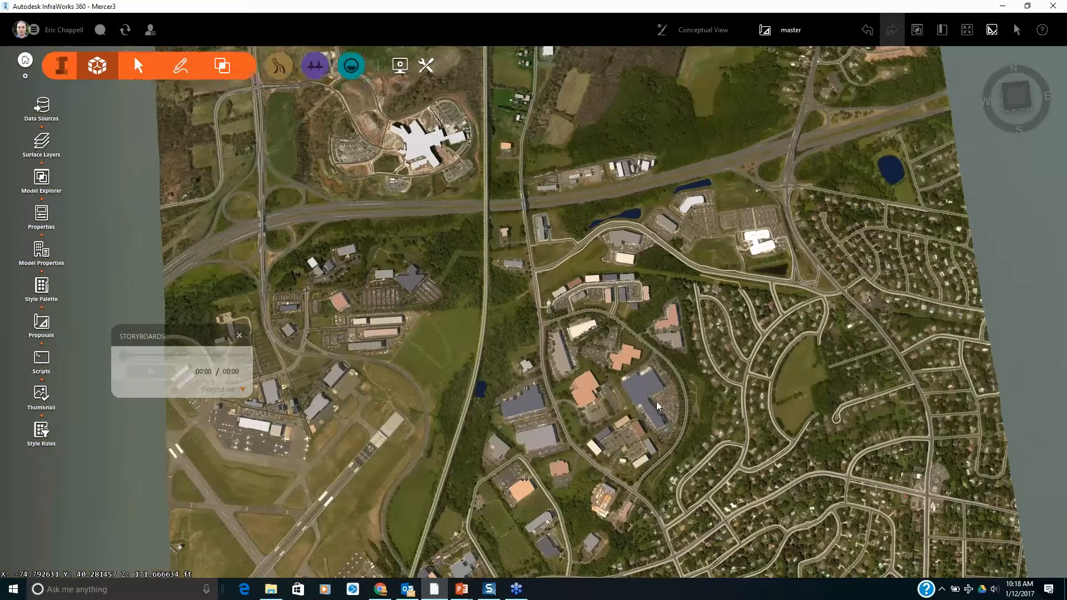
Set the model's UCS to NJ83F in the Model Properties and close the Storyboards panel
click(426, 66)
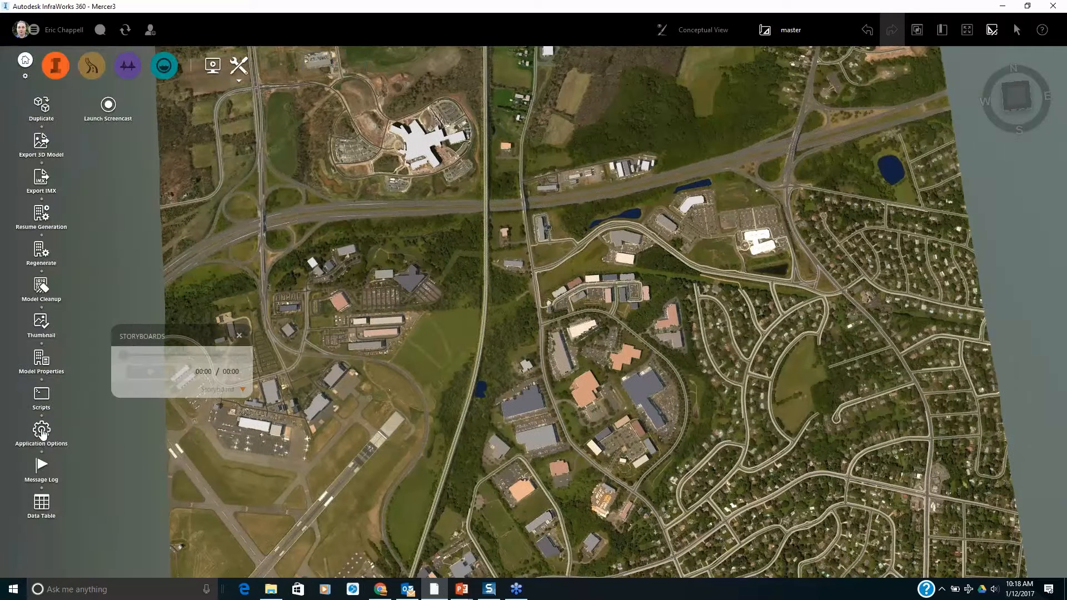
click(42, 360)
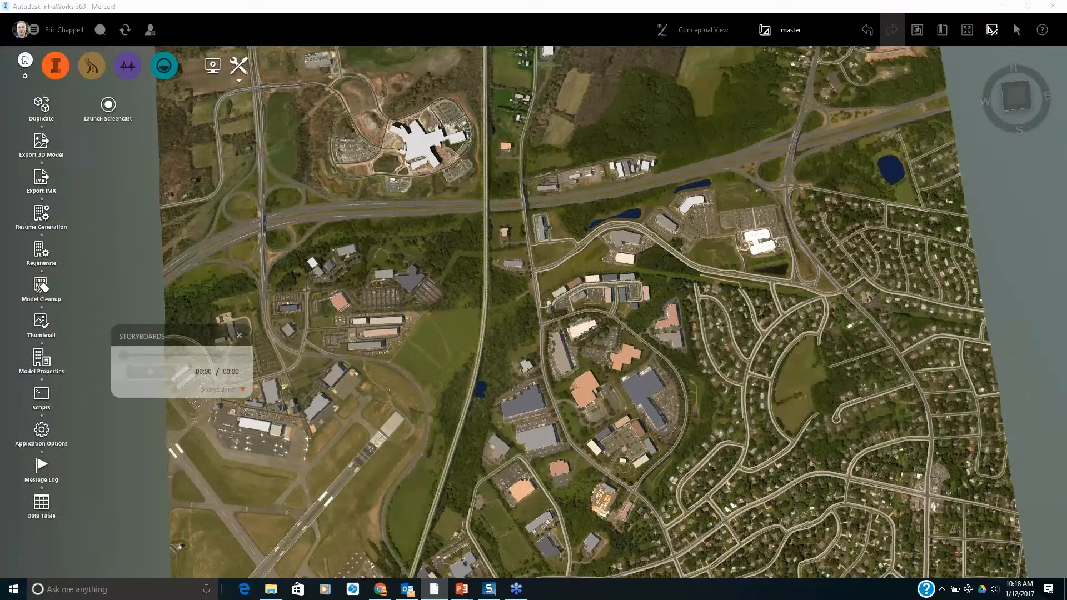
click(623, 175)
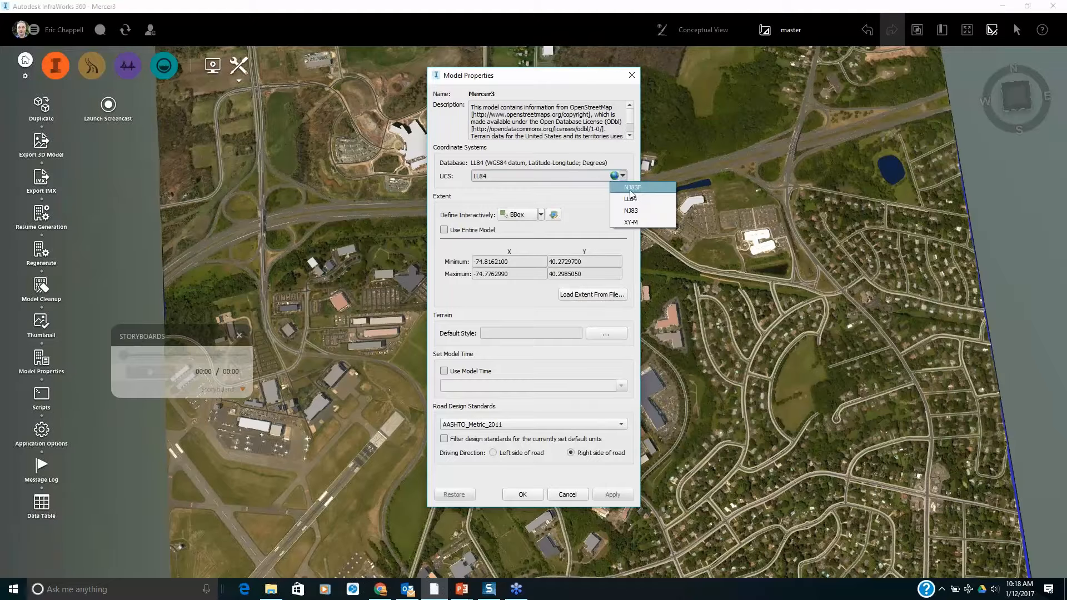
click(639, 190)
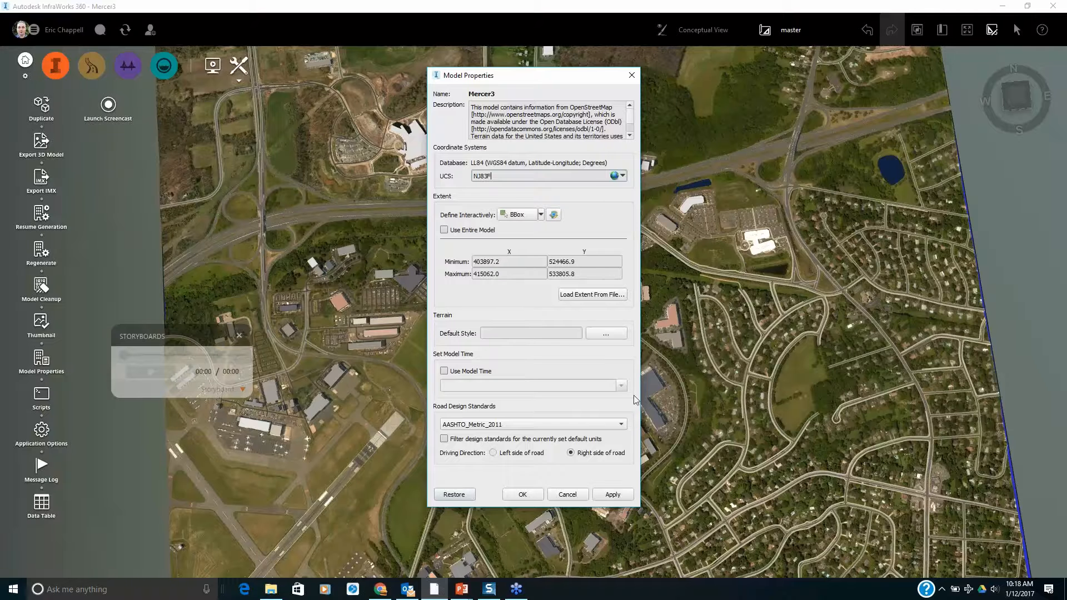
click(521, 497)
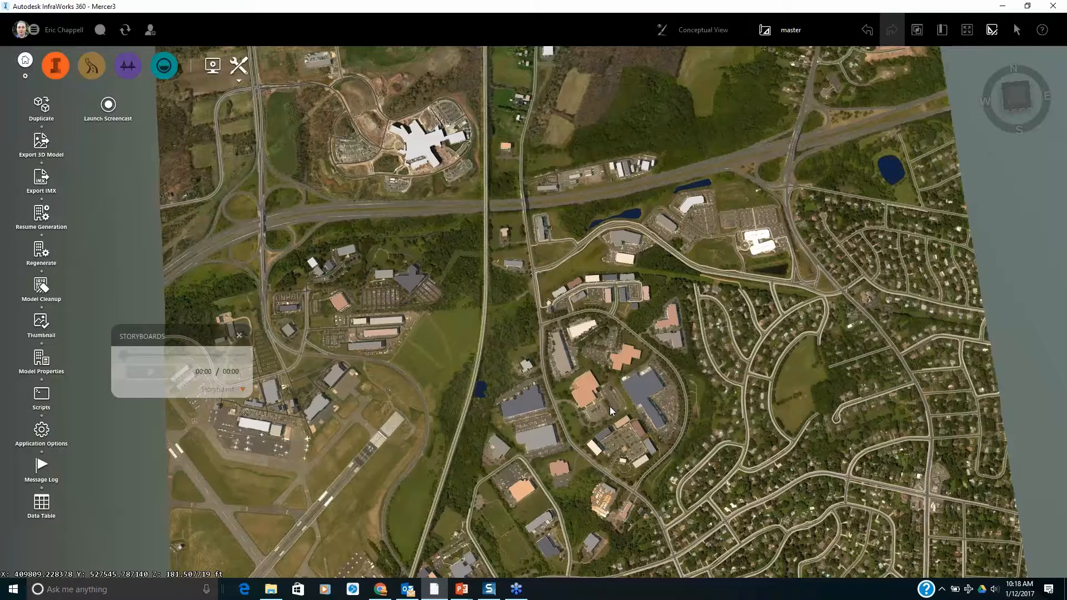
click(239, 335)
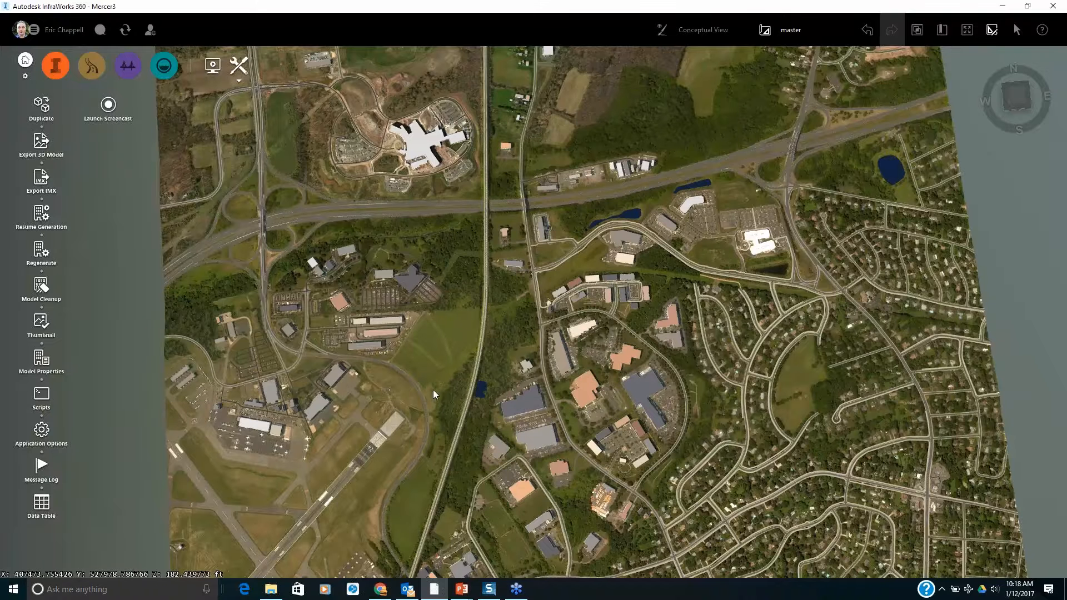
Examine the cloverleaf interchange and its highway overpass up close, from overhead, along the highway and from above the bridge
middle_drag(428, 371, 416, 341)
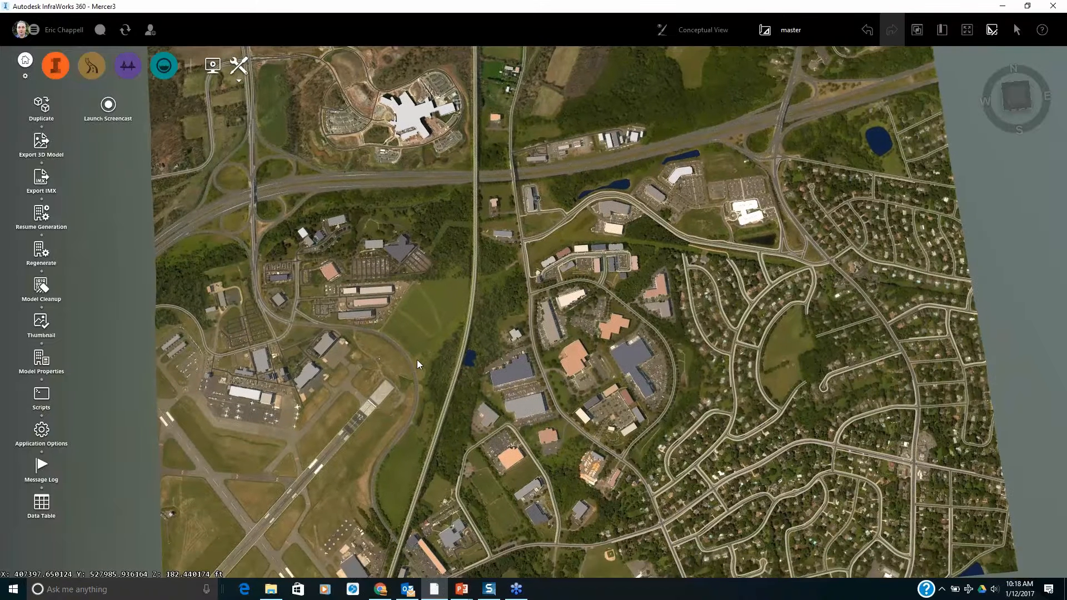
middle_drag(282, 250, 442, 345)
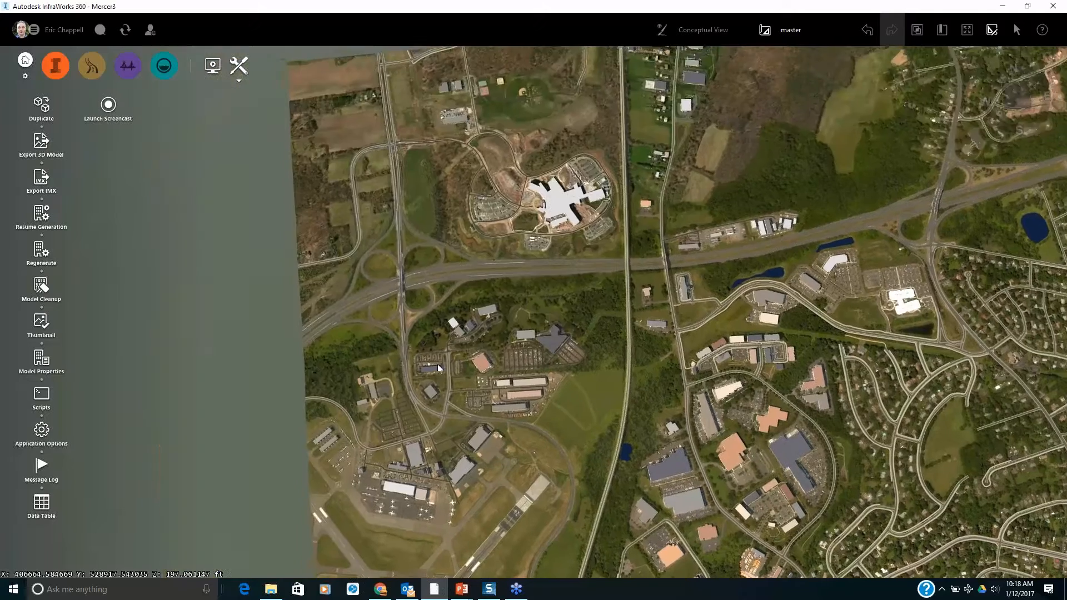
scroll(415, 327, up, 5)
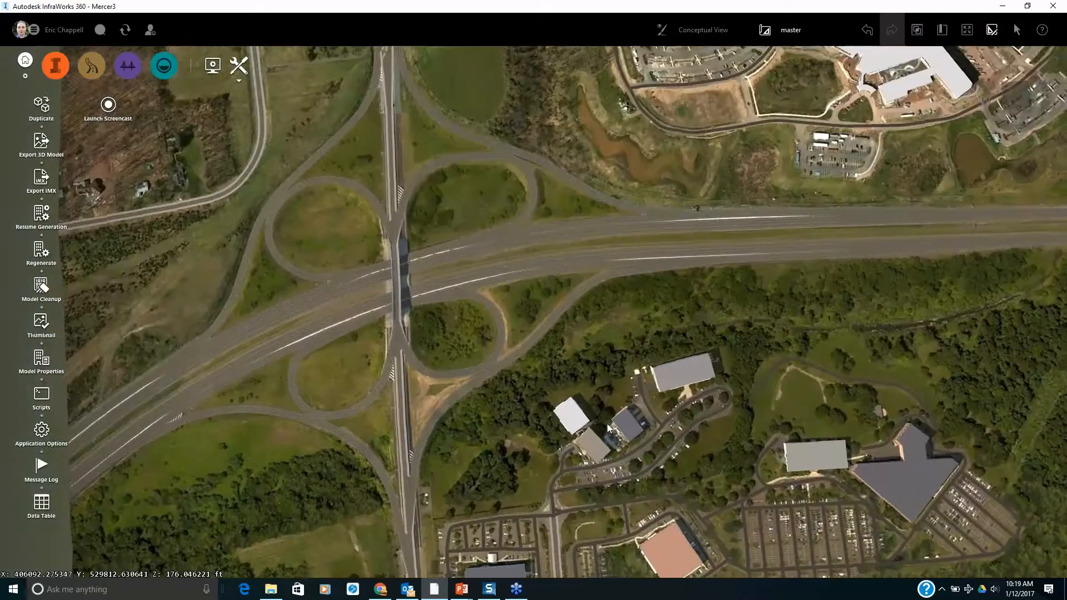
drag(599, 431, 491, 288)
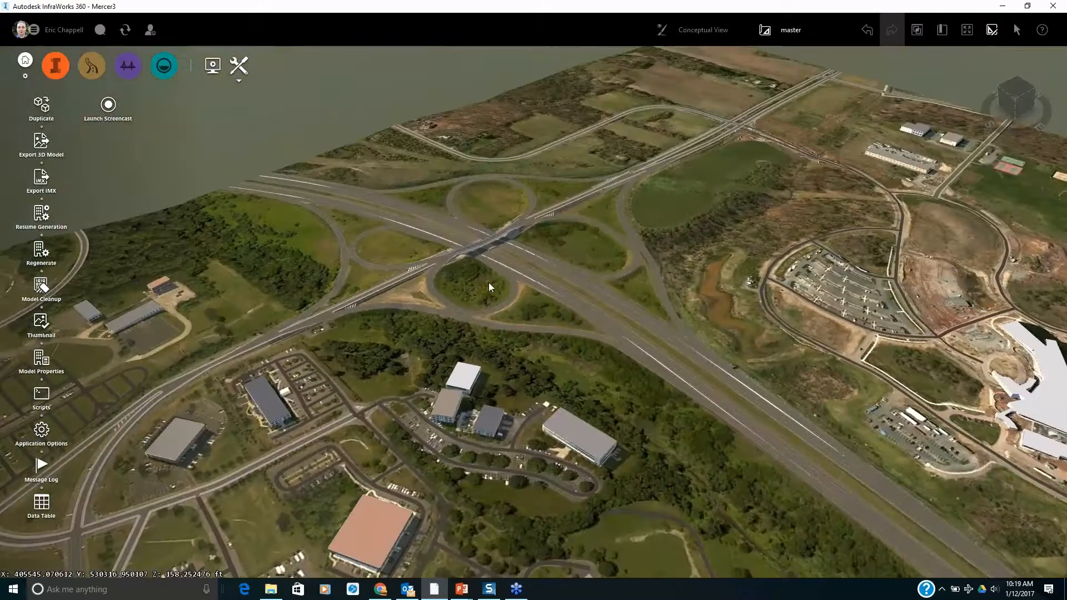
middle_drag(497, 391, 514, 486)
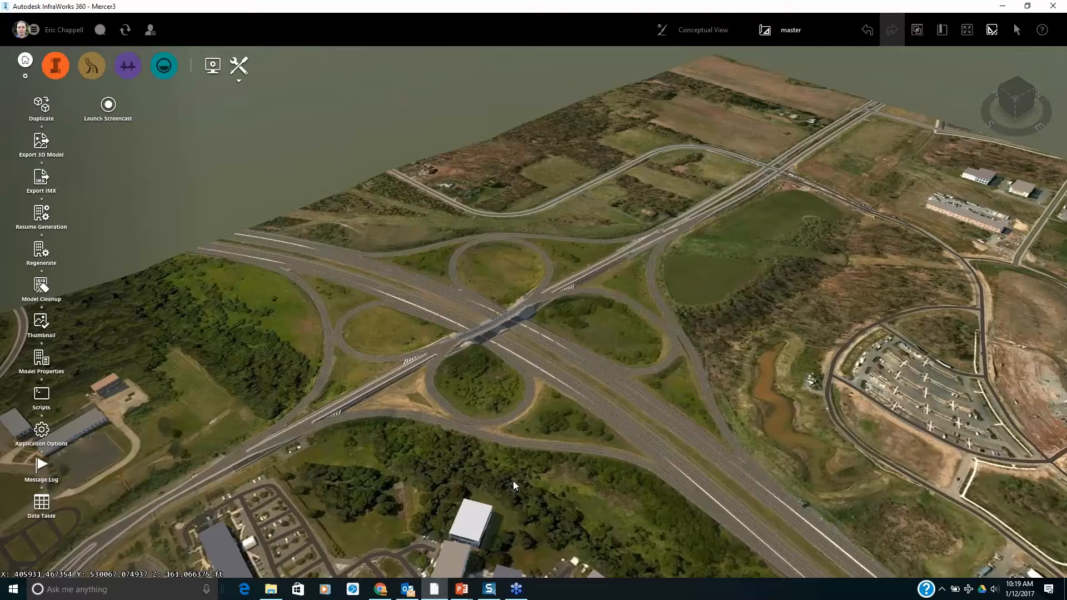
drag(403, 473, 460, 443)
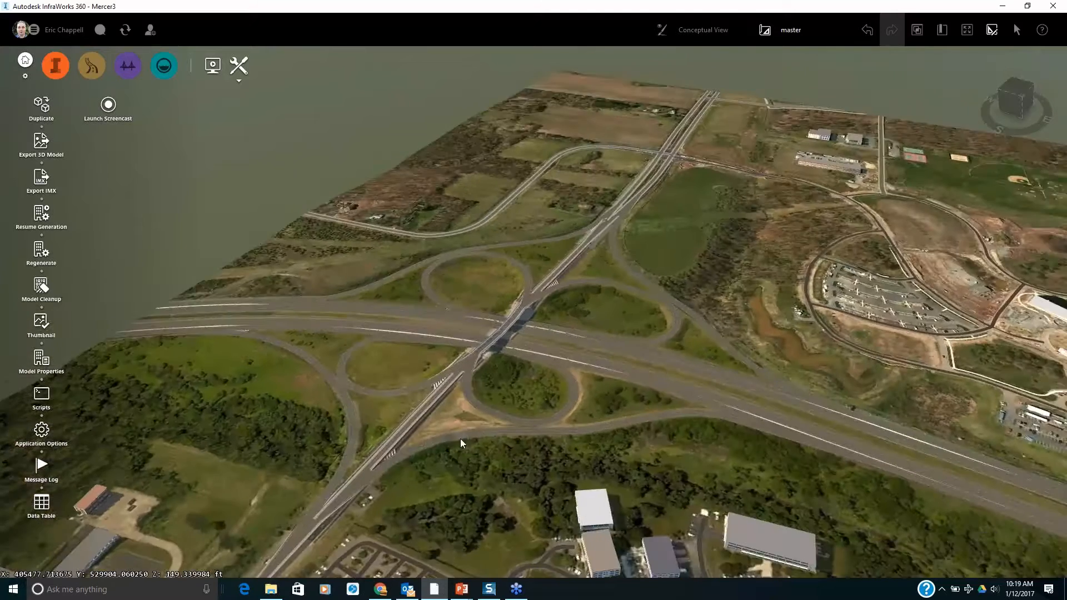
scroll(461, 443, up, 5)
drag(574, 403, 488, 338)
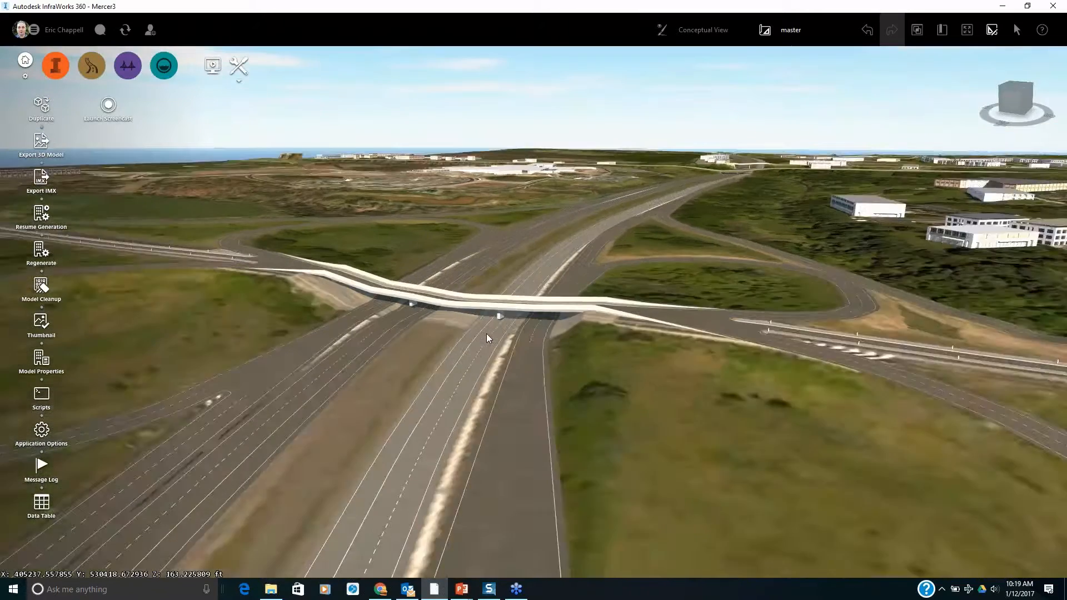
scroll(487, 335, up, 1)
drag(736, 358, 498, 420)
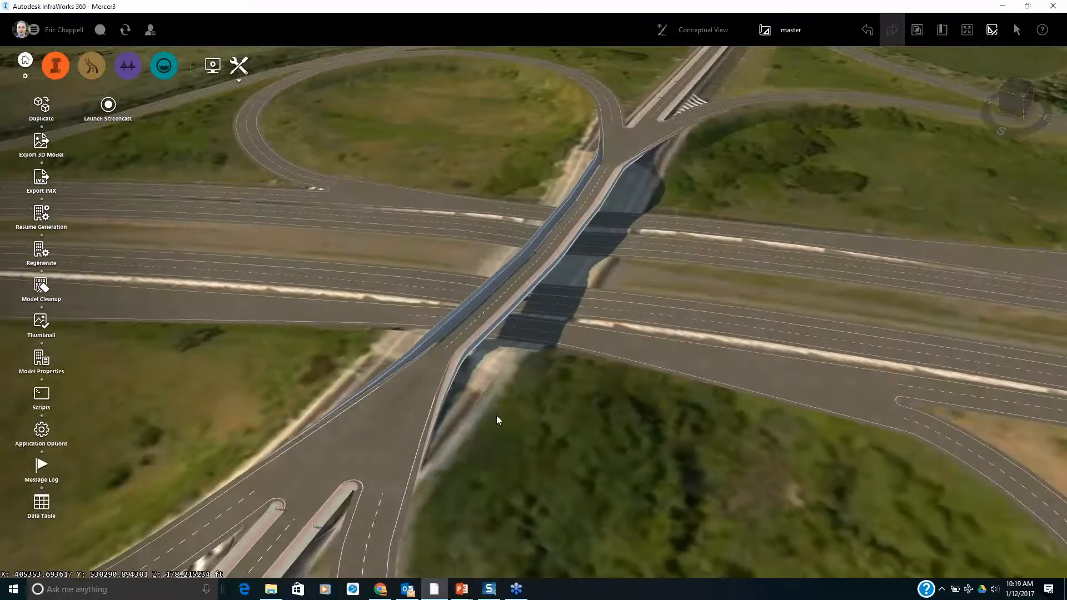
Review the interchange's ramps and surroundings from farther back, out to the airport and the neighbouring buildings
scroll(497, 420, down, 3)
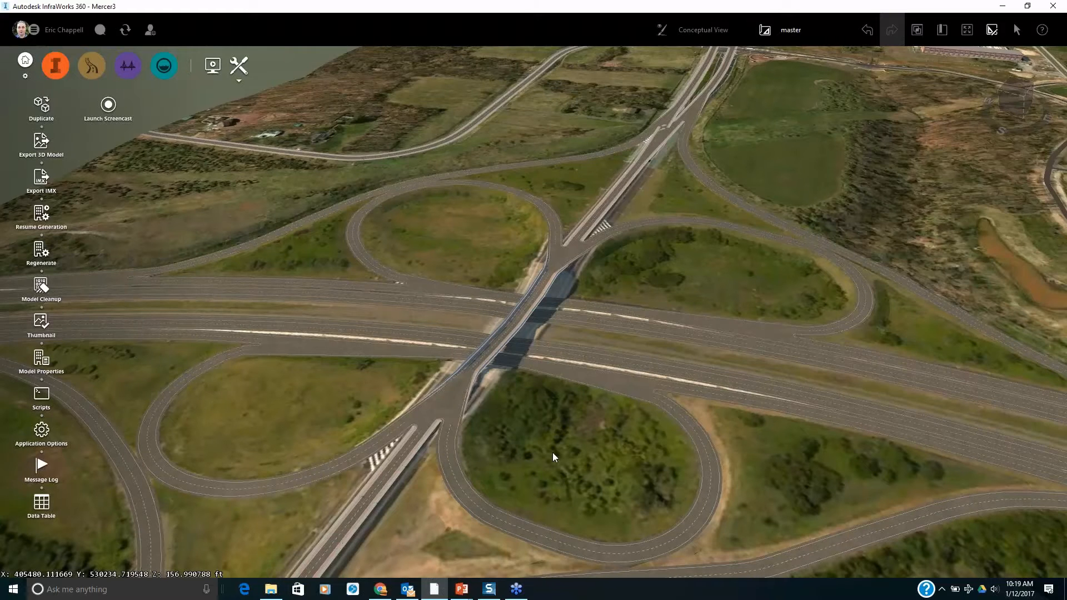
middle_drag(556, 428, 448, 409)
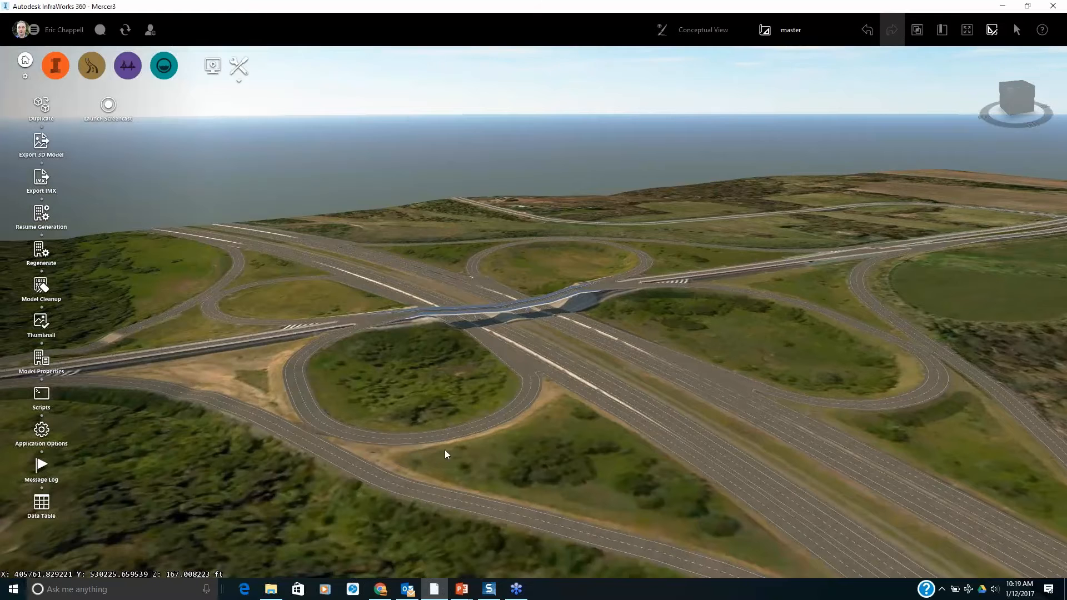
middle_drag(433, 448, 519, 423)
scroll(519, 423, down, 5)
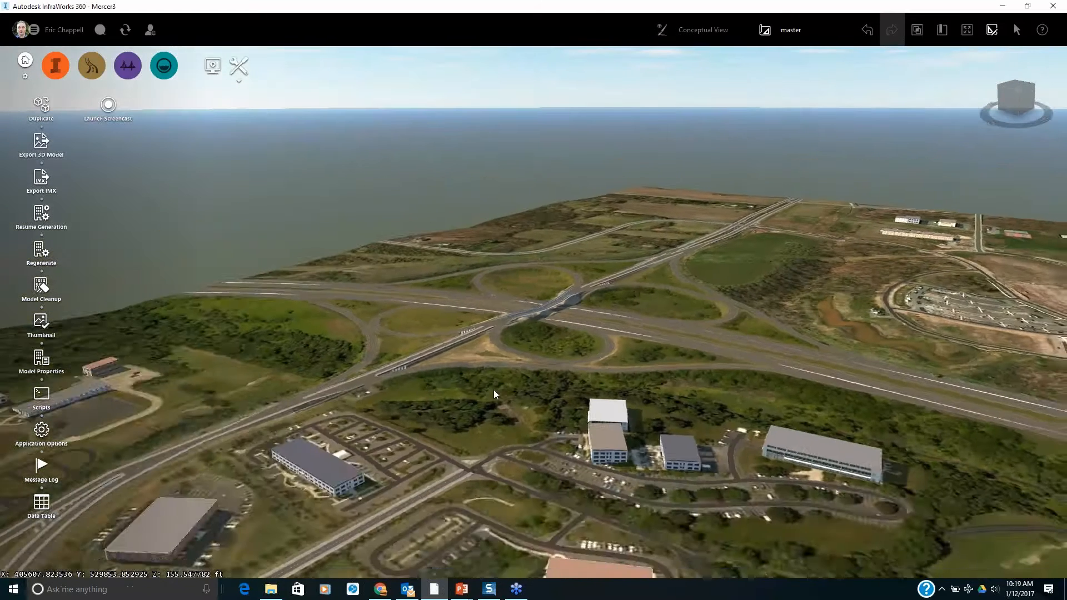
scroll(494, 394, down, 5)
middle_drag(495, 394, 740, 361)
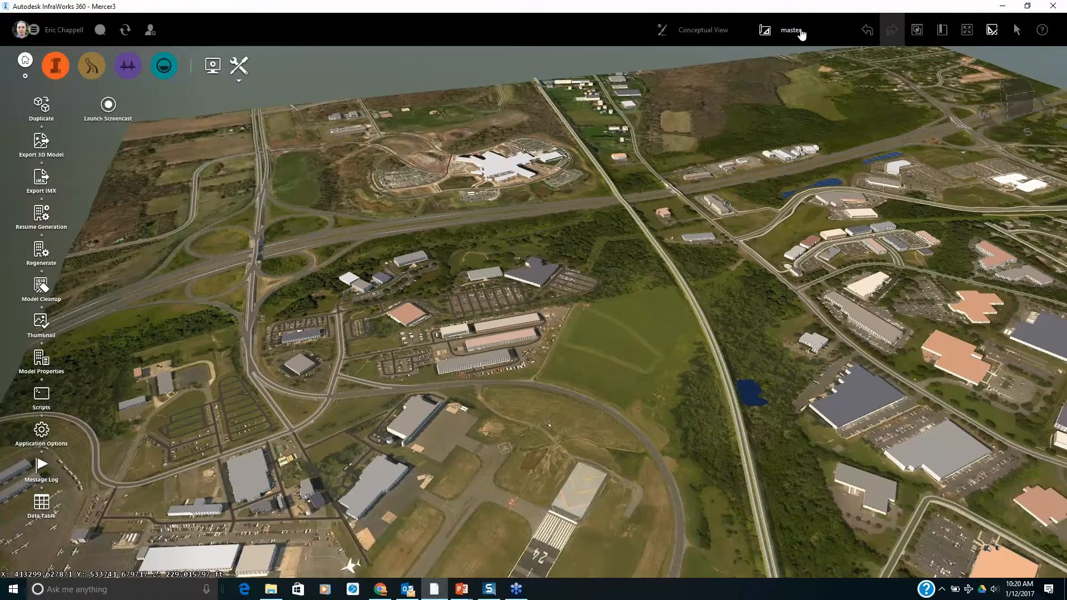
Add a new proposal named MyGIS and select it as the active proposal
click(796, 31)
click(860, 68)
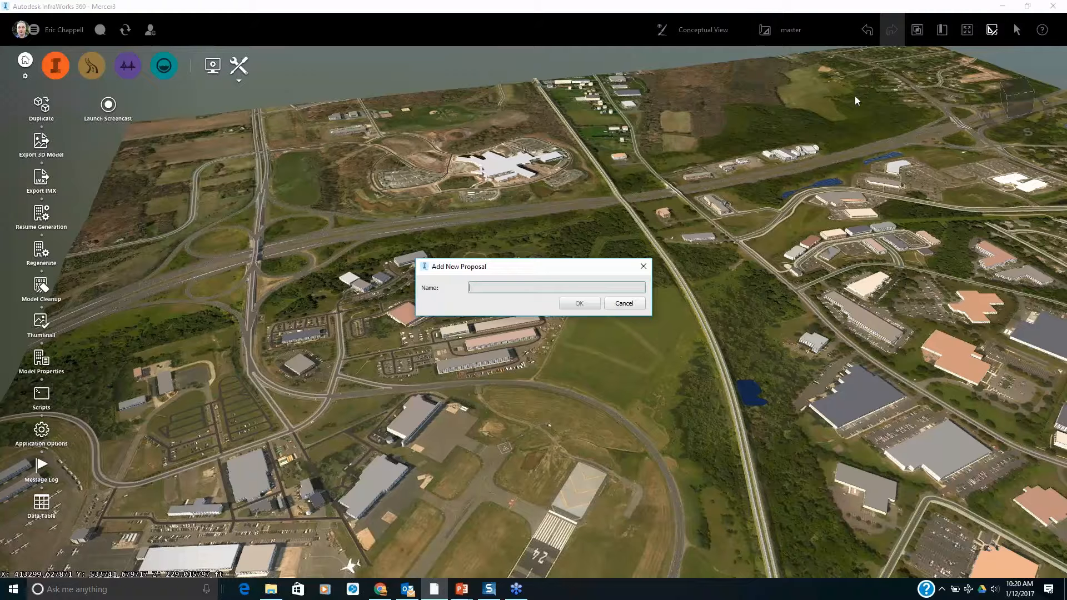
text(MyGIS)
click(587, 306)
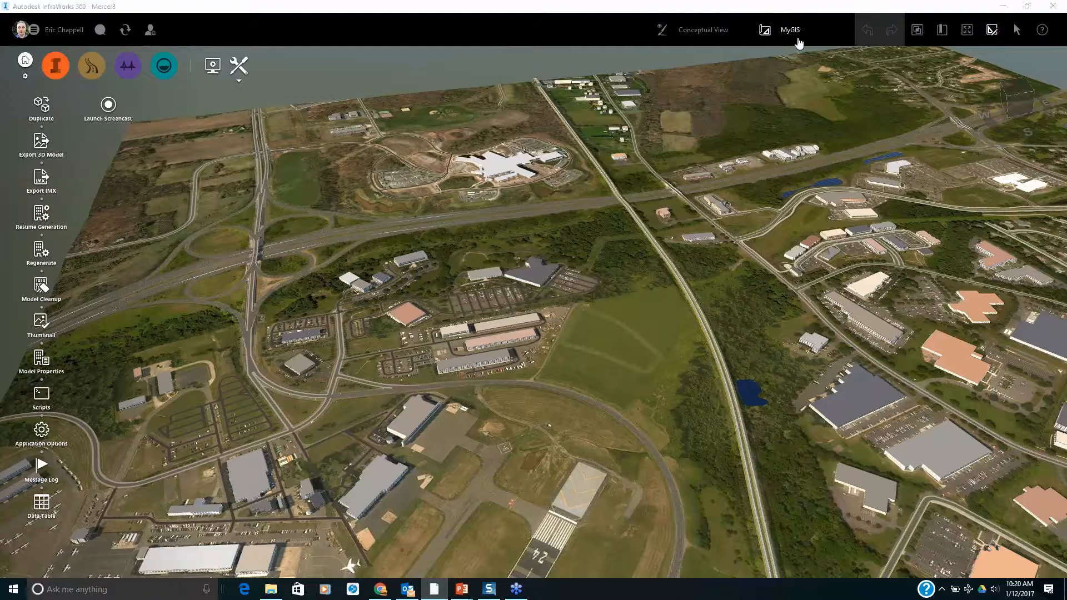
click(799, 33)
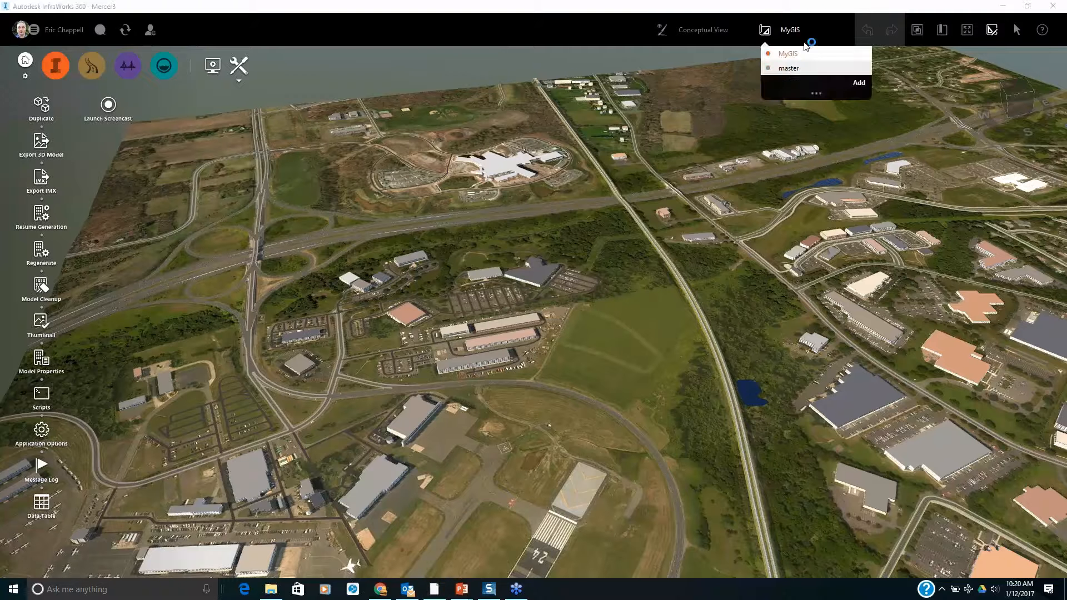
click(801, 54)
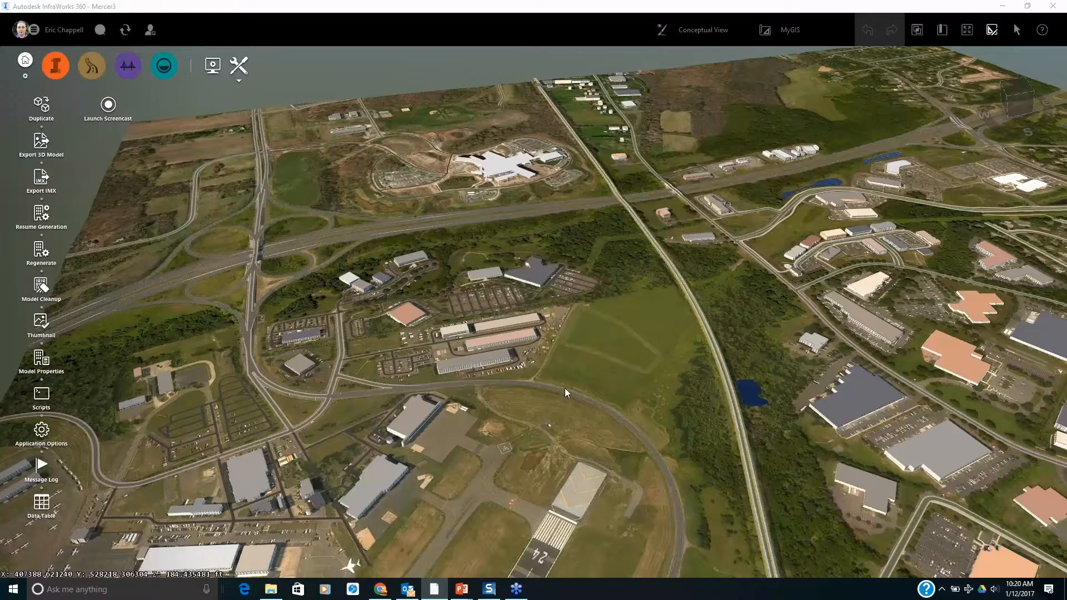
Open the model's Data Sources list for importing and configuring data
scroll(491, 369, down, 3)
scroll(490, 369, down, 2)
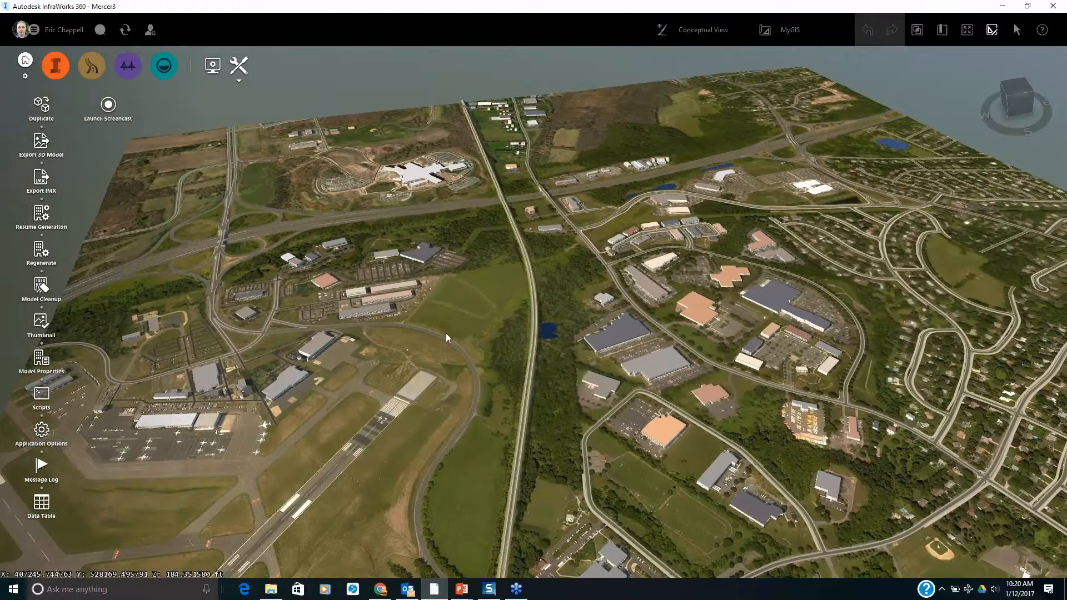
click(59, 69)
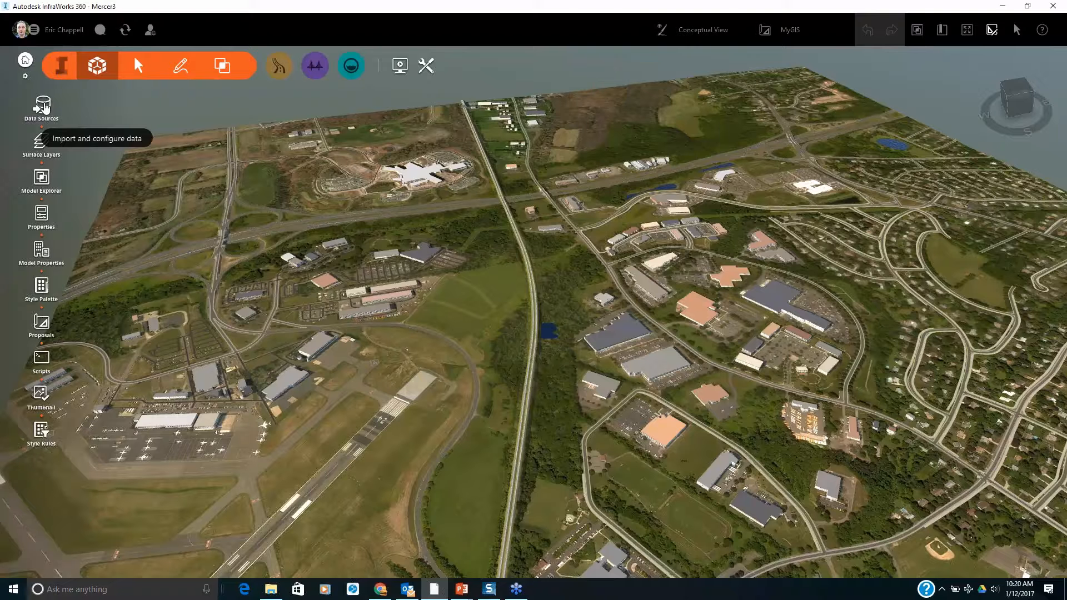
click(45, 109)
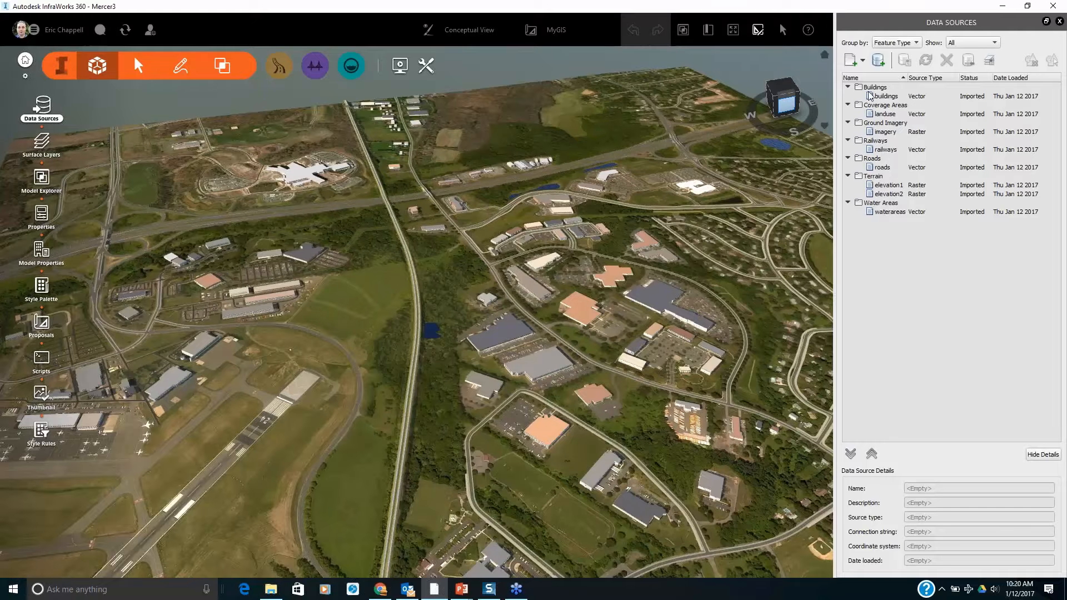
Examine the imagery, roads, buildings and airport runway in the model alongside the listed data sources
middle_drag(580, 396, 381, 293)
drag(382, 293, 388, 339)
middle_drag(389, 384, 734, 489)
drag(528, 356, 532, 479)
middle_drag(506, 314, 490, 122)
scroll(514, 378, down, 2)
scroll(407, 471, up, 4)
middle_drag(560, 419, 589, 187)
middle_drag(487, 229, 651, 223)
scroll(650, 222, down, 3)
middle_drag(640, 262, 295, 300)
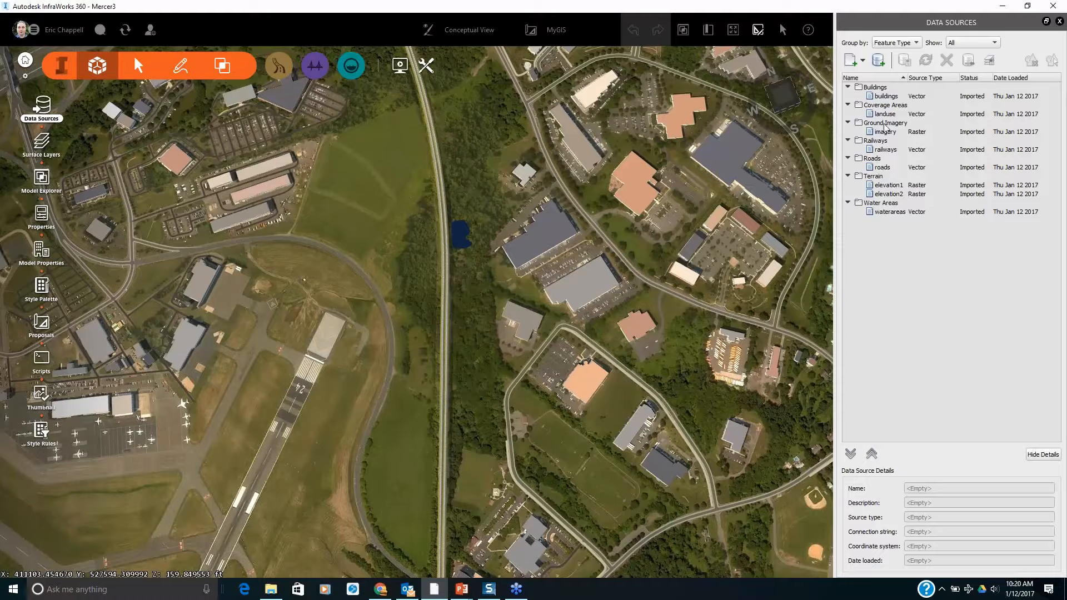
drag(514, 327, 474, 245)
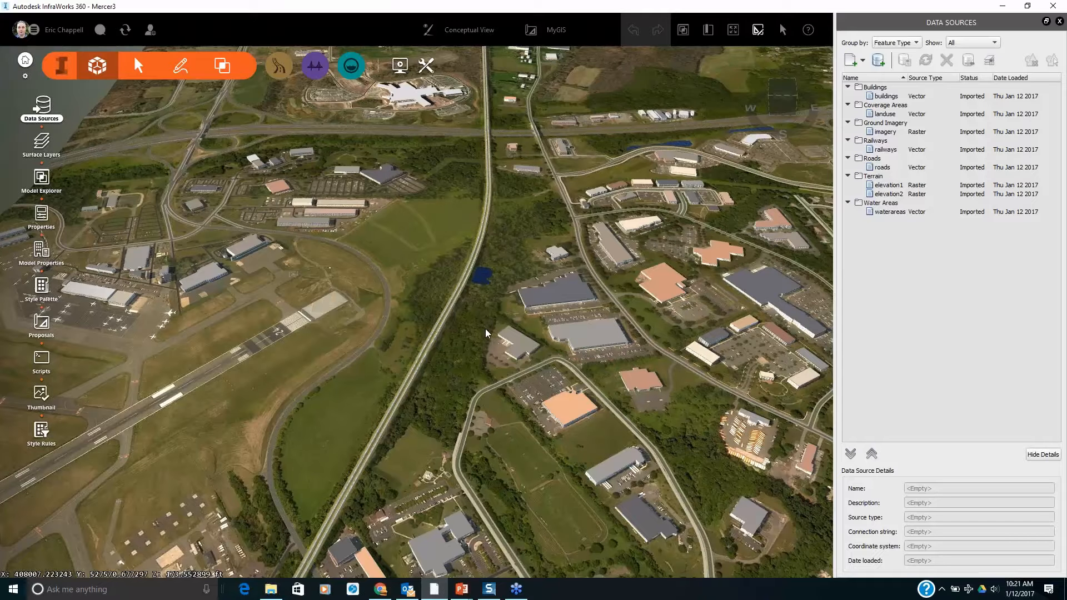
Examine the water surface of the pond beside the railway up close, from a low angle and from farther back
drag(484, 365, 477, 314)
middle_drag(483, 313, 502, 401)
scroll(502, 400, up, 10)
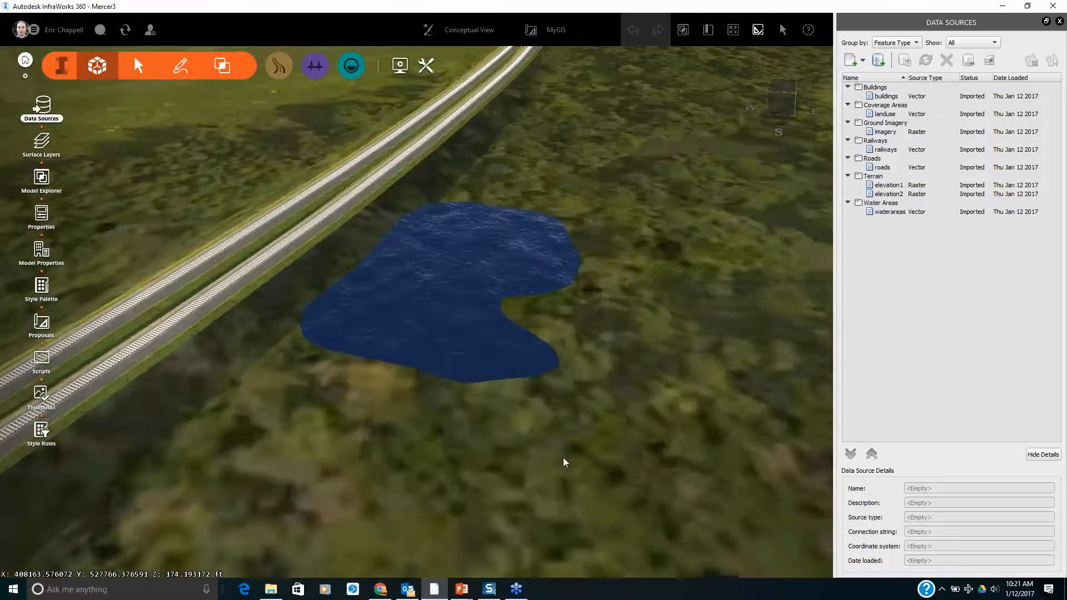
drag(563, 458, 565, 453)
scroll(463, 409, up, 2)
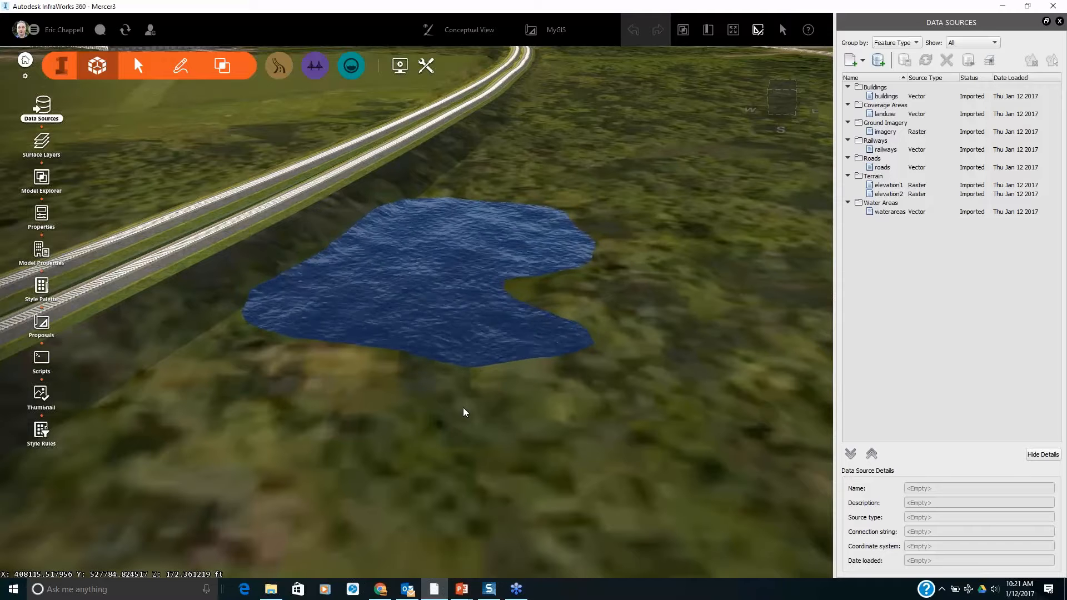
drag(416, 397, 375, 370)
scroll(375, 370, up, 2)
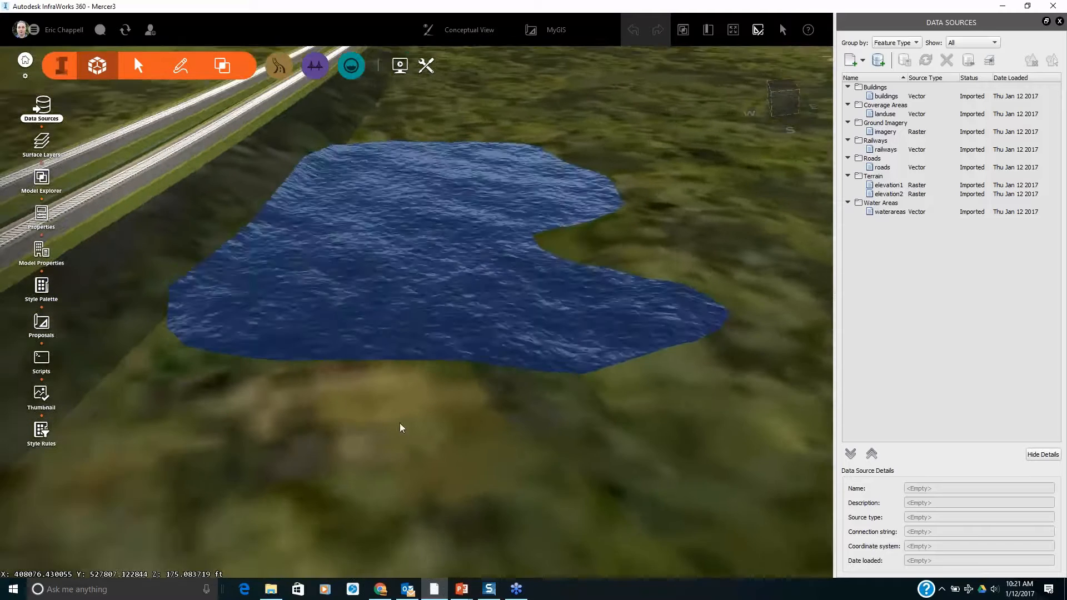
drag(399, 423, 417, 406)
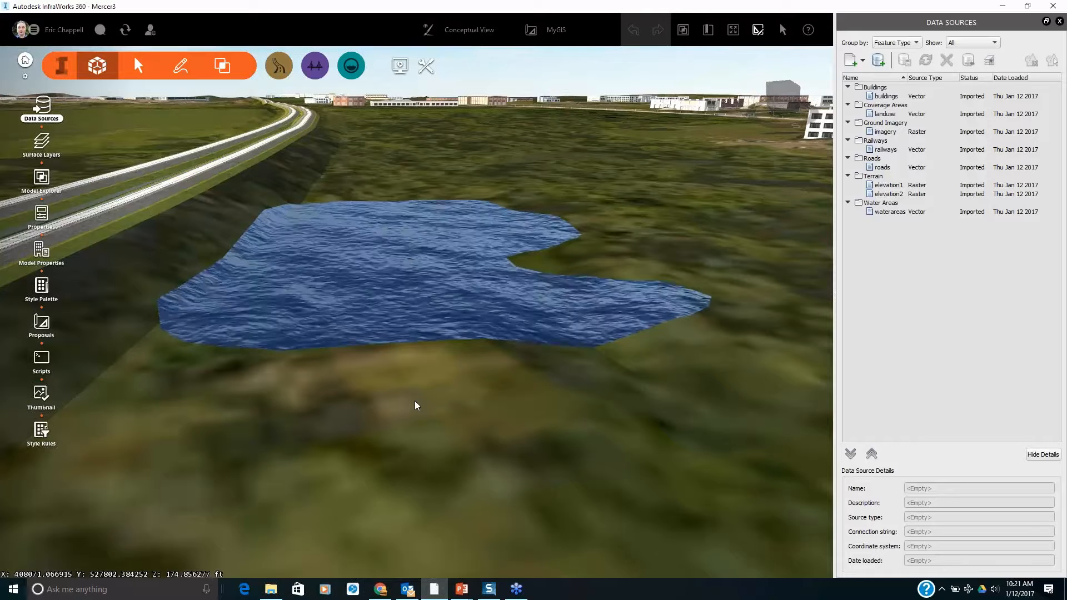
scroll(464, 481, down, 1)
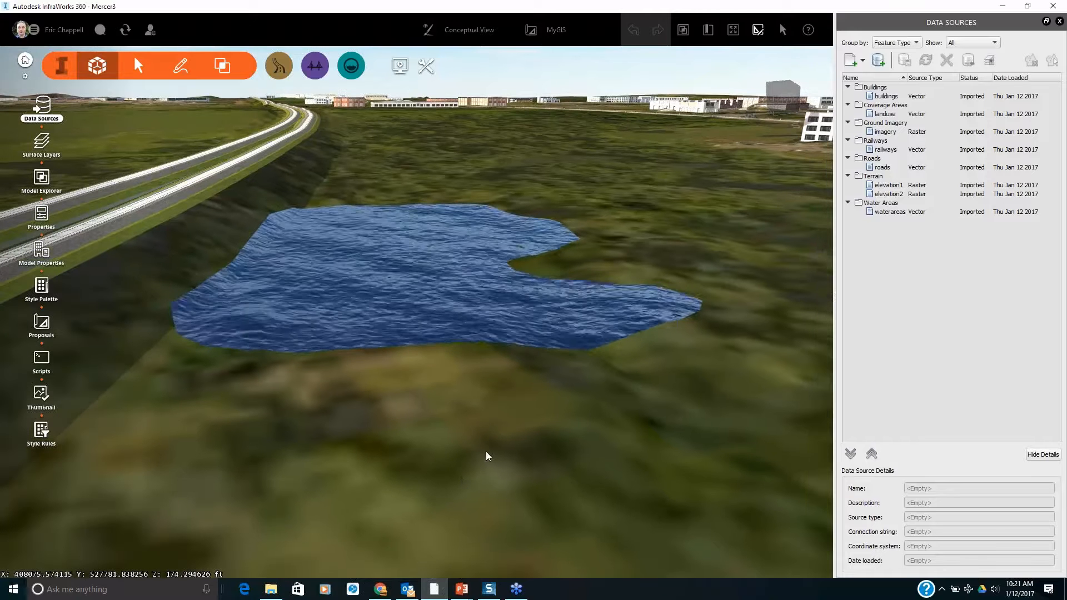
scroll(488, 458, down, 2)
scroll(485, 458, down, 2)
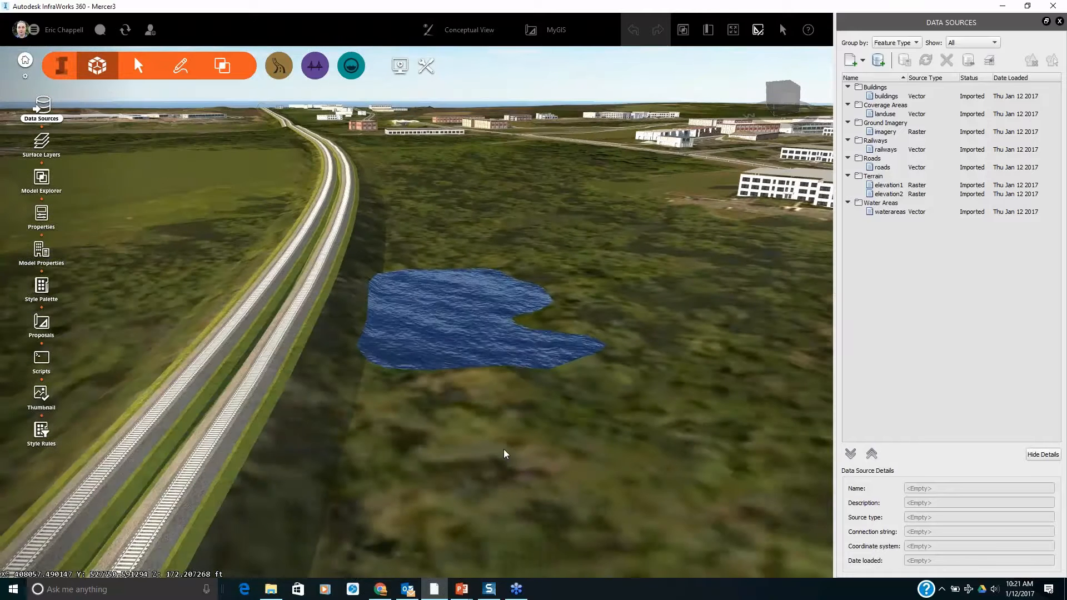
scroll(508, 456, down, 5)
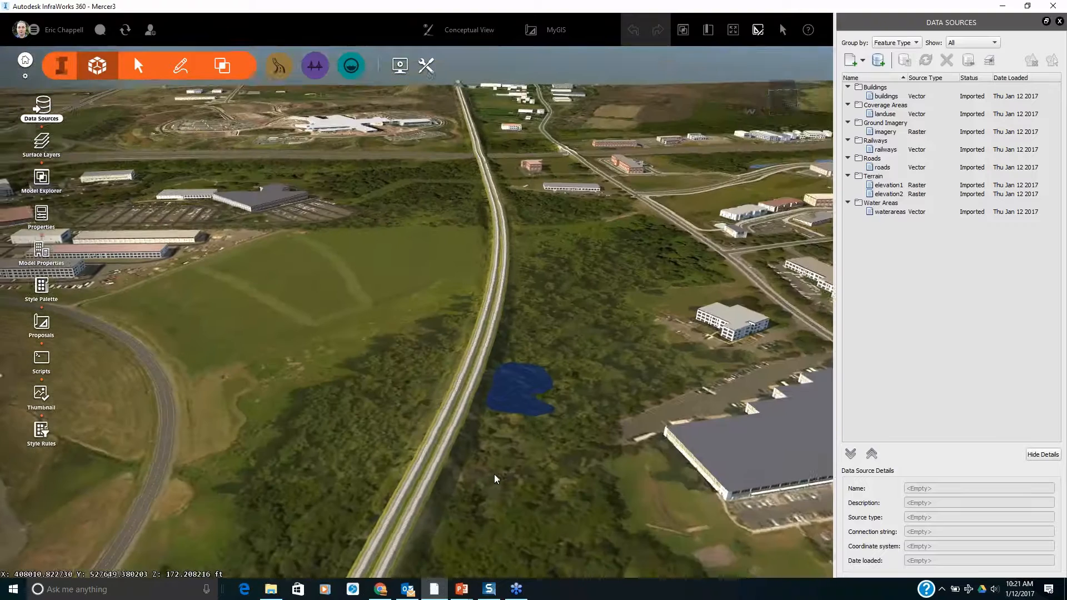
Facing the horizon from the airfield, set the sky's cloud cover to 29 and wind speed to 36
drag(496, 478, 522, 450)
drag(411, 459, 462, 448)
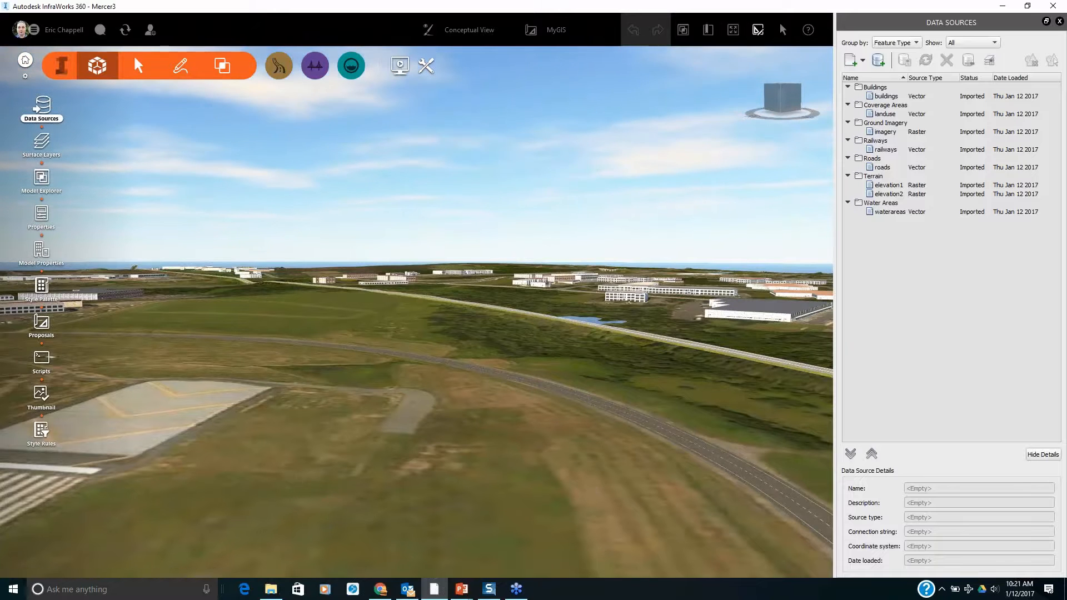
click(399, 65)
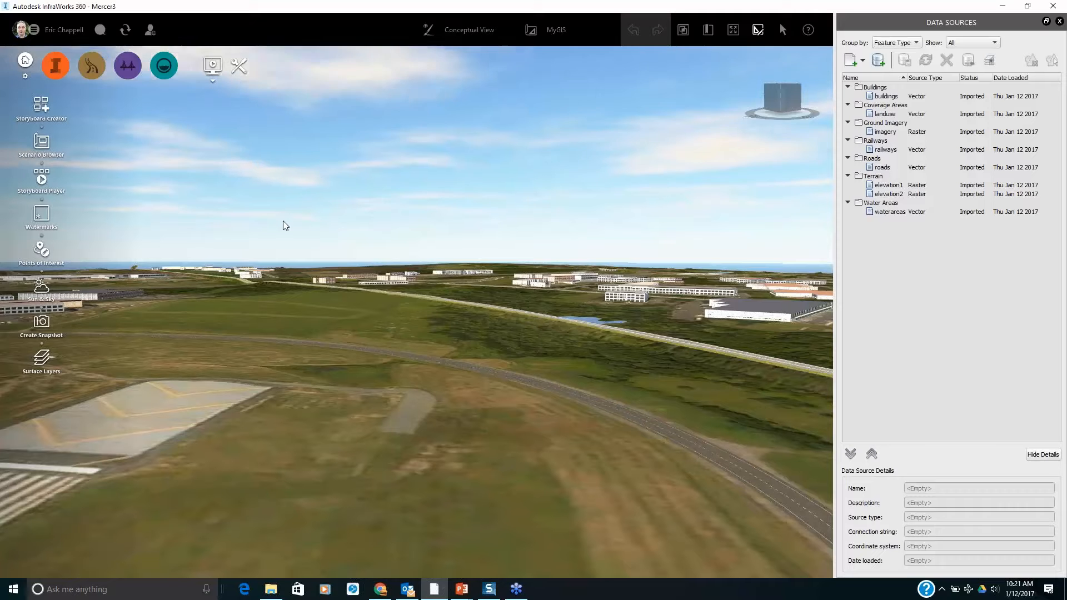
click(41, 287)
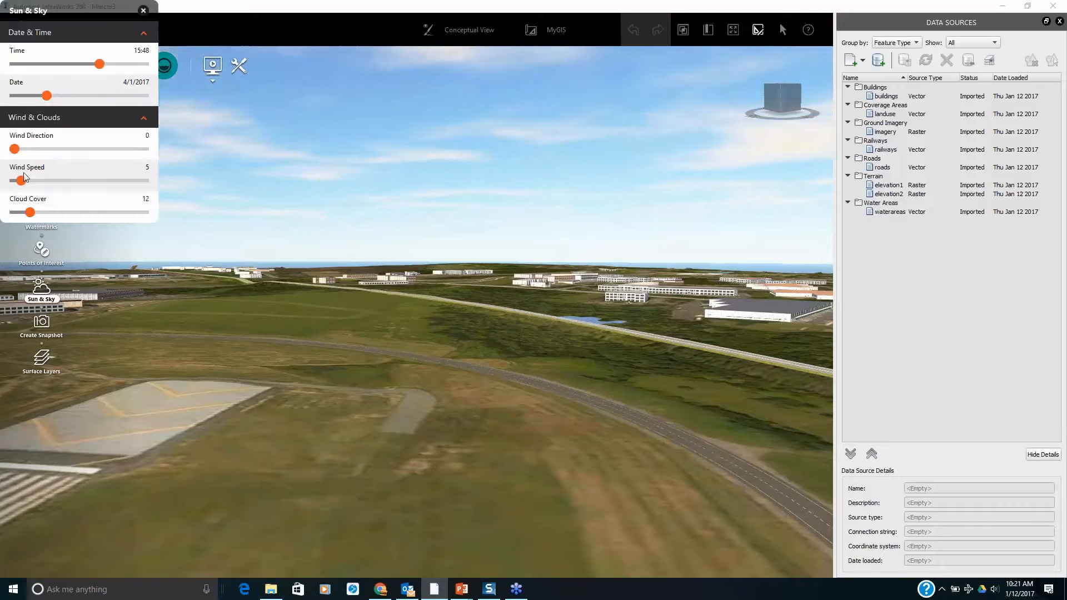
drag(31, 214, 54, 219)
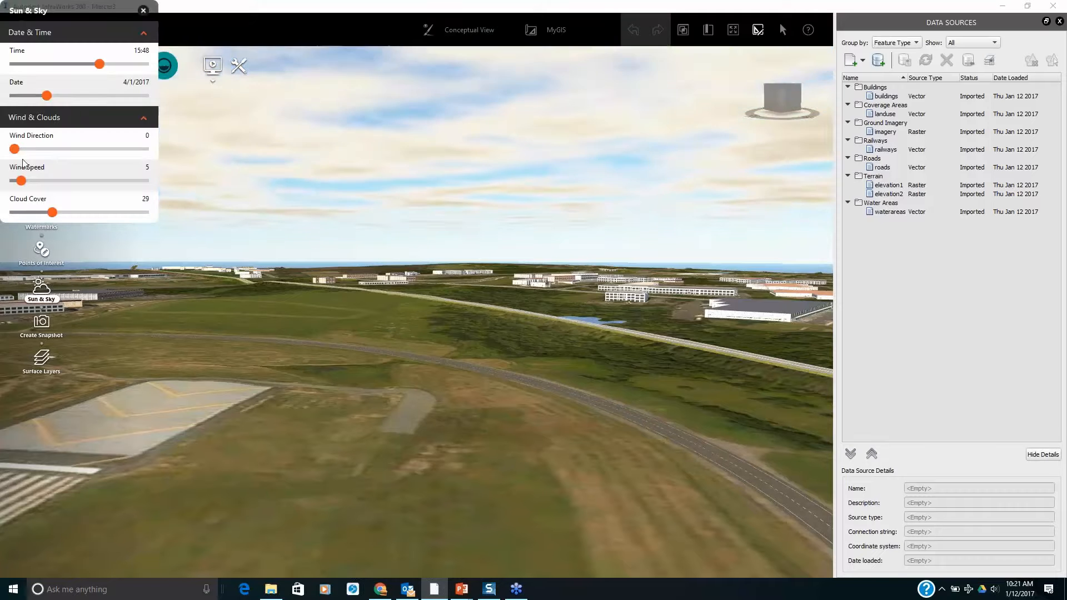
drag(21, 181, 63, 196)
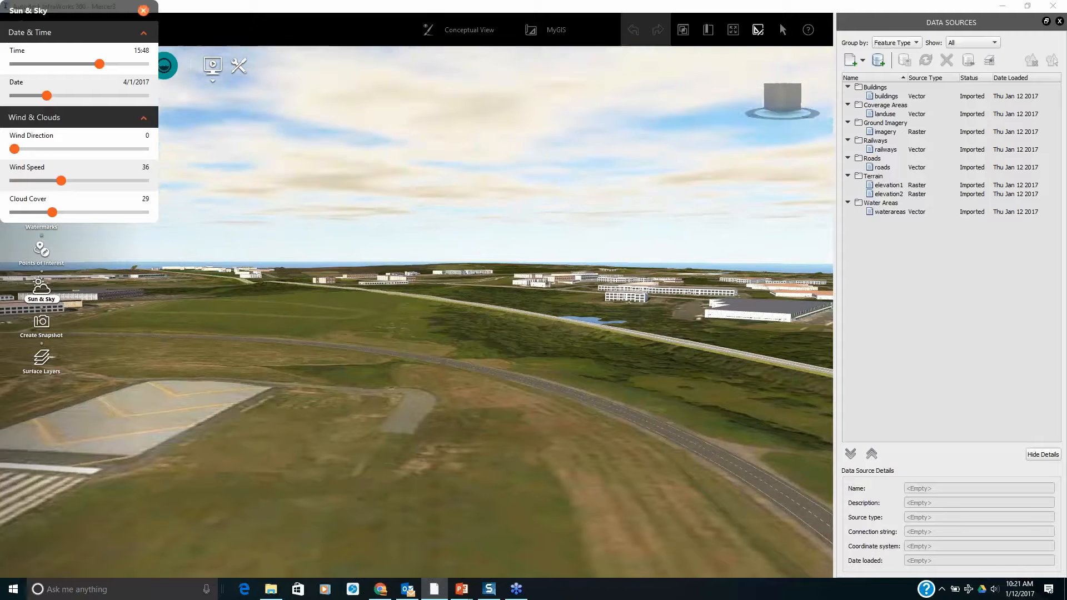
click(143, 11)
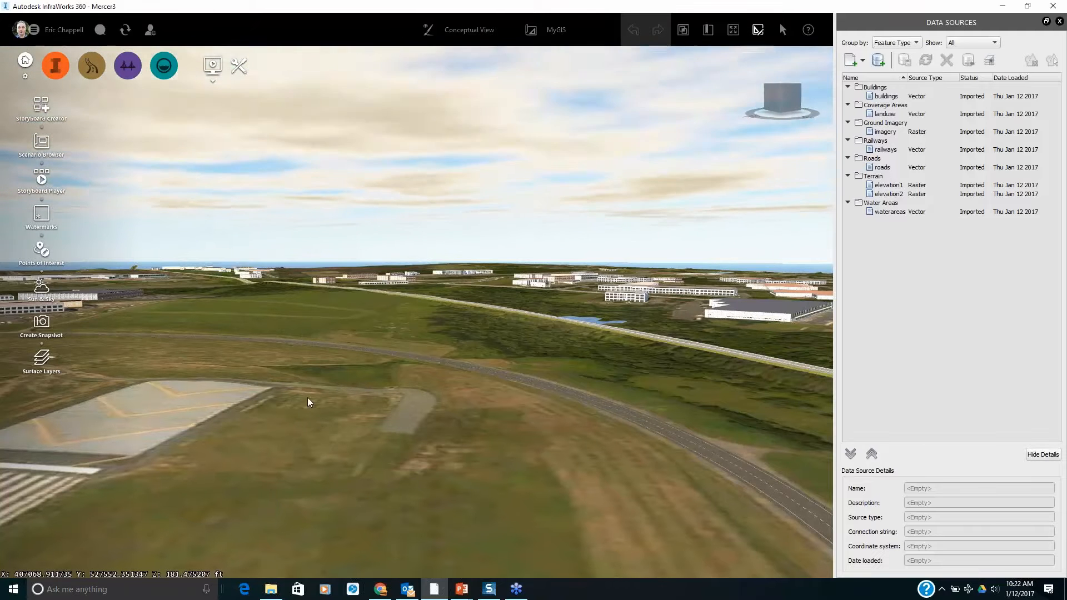
Examine the model's overall extent and sky, and the long warehouse buildings near the airport and their shadows up close
scroll(327, 415, down, 4)
scroll(334, 421, down, 10)
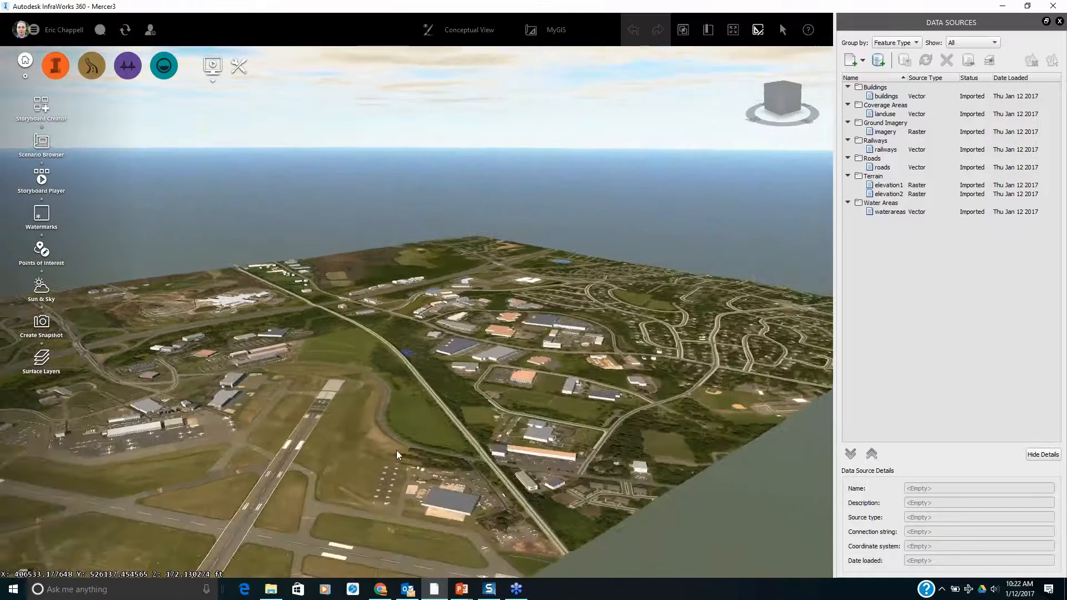
drag(396, 451, 408, 452)
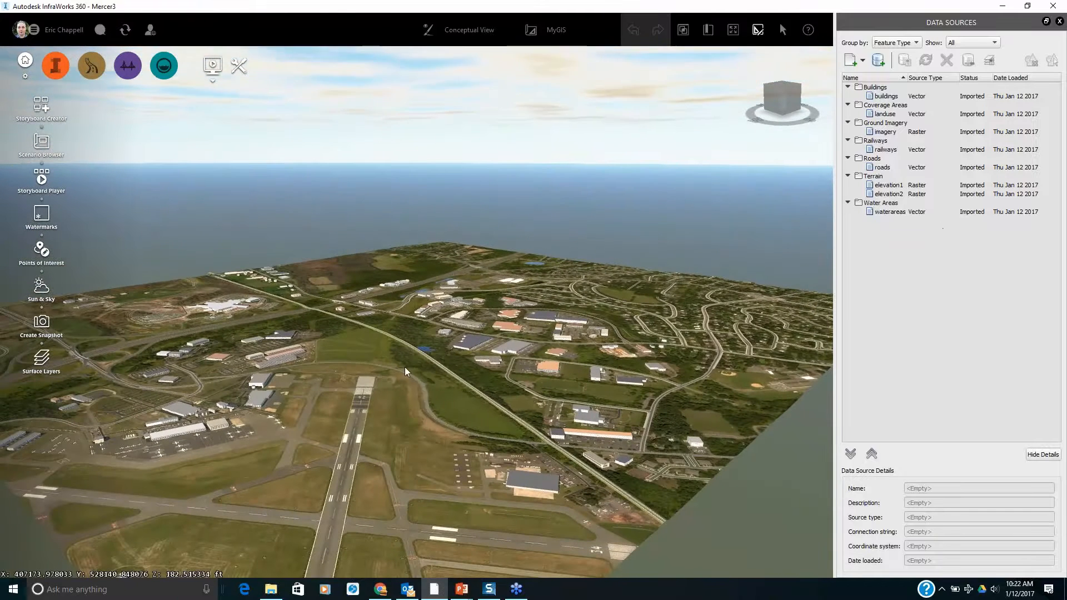
scroll(310, 331, up, 5)
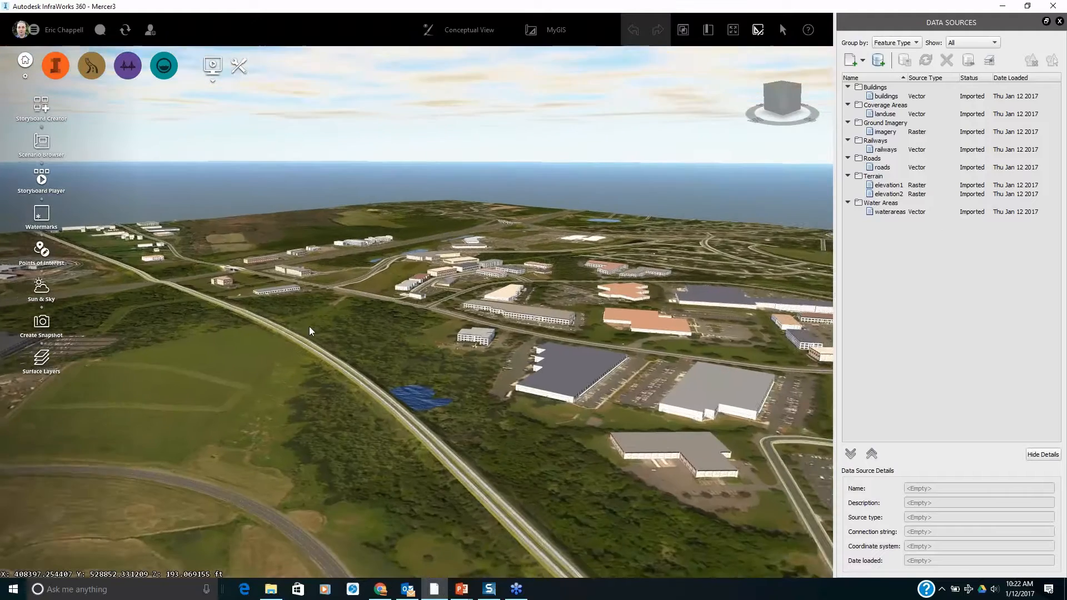
middle_drag(310, 331, 545, 325)
scroll(324, 436, up, 2)
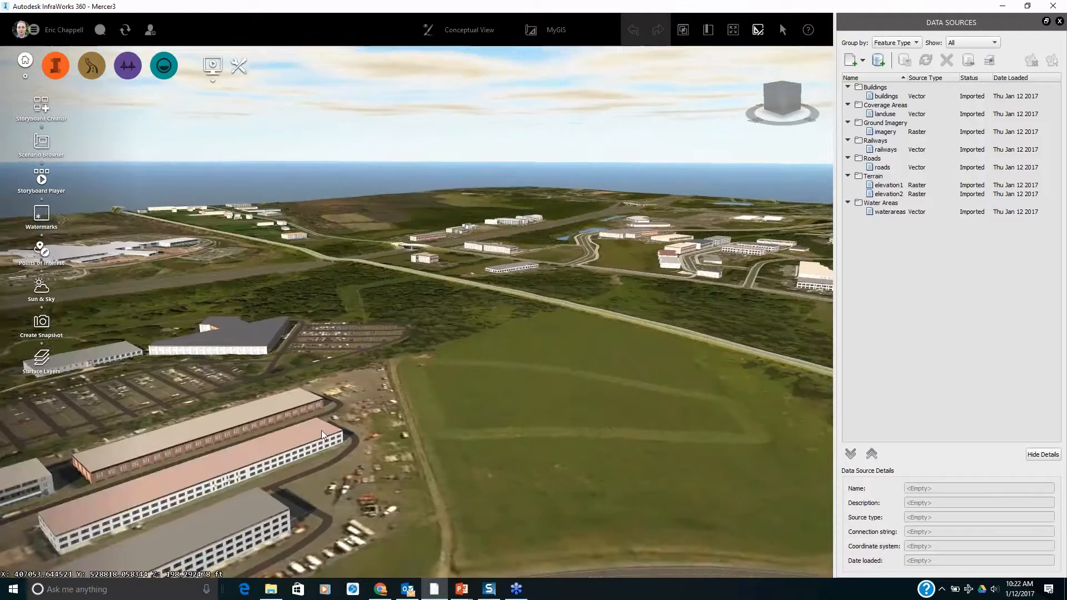
drag(324, 435, 189, 501)
middle_drag(189, 500, 372, 465)
drag(372, 464, 317, 450)
scroll(318, 448, up, 3)
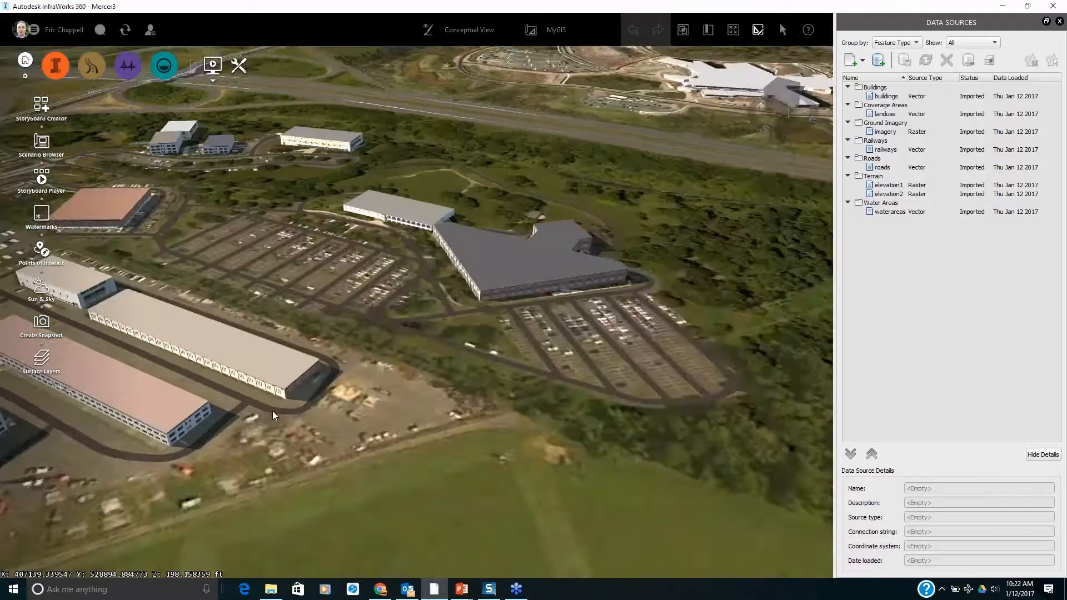
drag(398, 443, 330, 409)
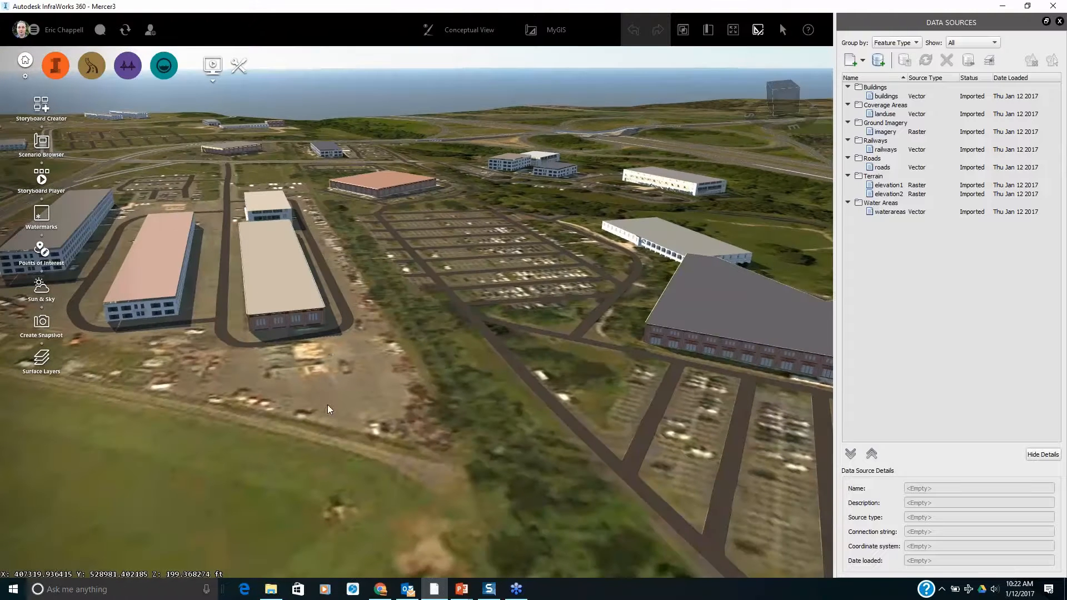
scroll(376, 412, up, 2)
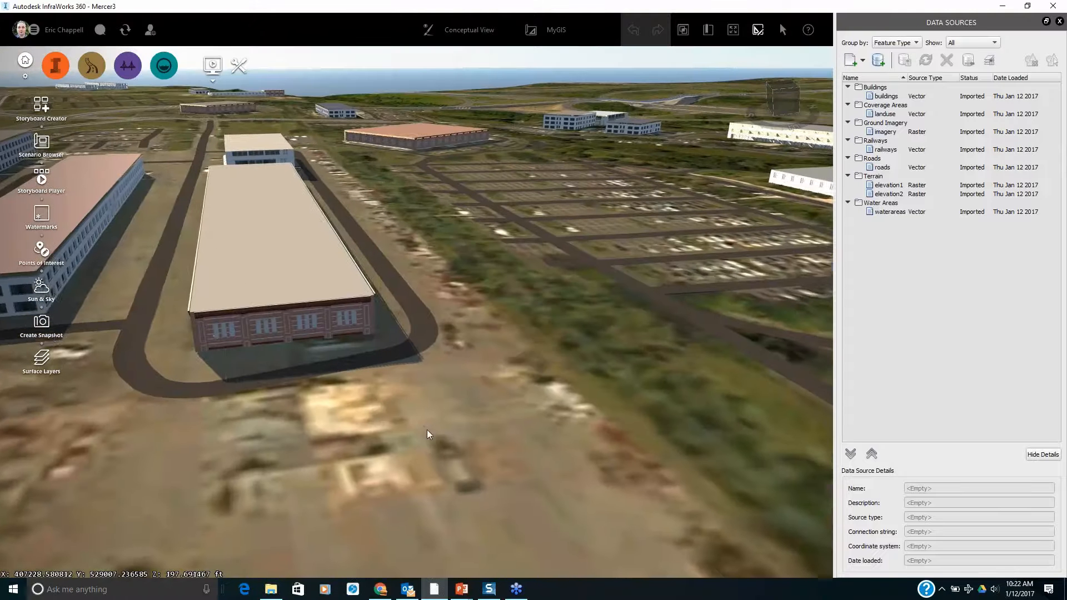
drag(429, 435, 422, 427)
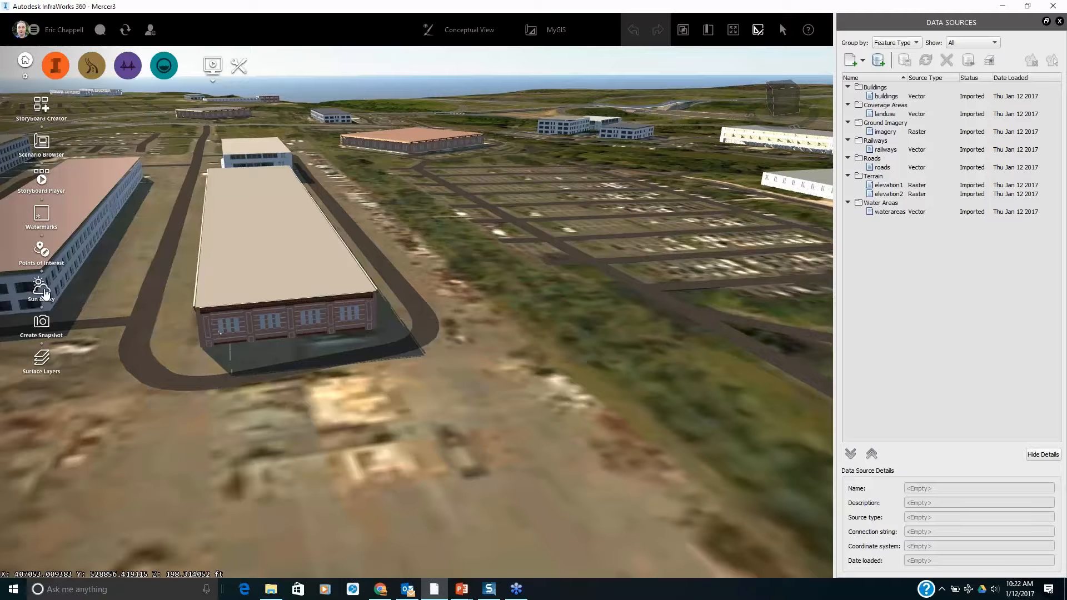
Set the sun's date to 3/26/2017 and its time to 14:56 to adjust the building shadows
click(45, 292)
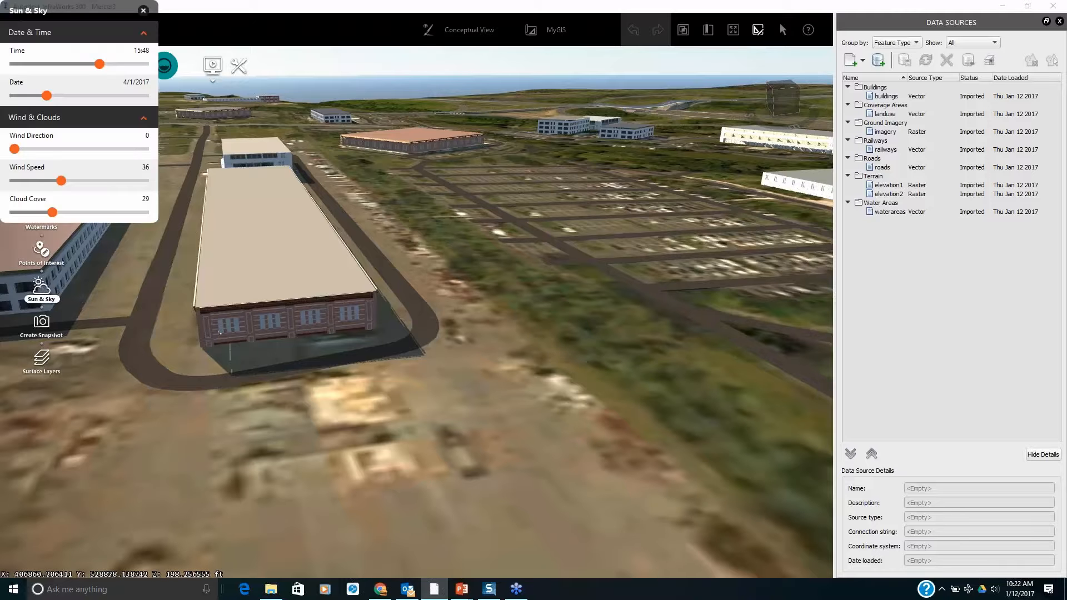
mouse_move(98, 64)
mouse_down()
mouse_move(43, 65)
mouse_move(102, 64)
mouse_up()
mouse_move(53, 100)
mouse_down()
mouse_move(105, 103)
mouse_move(48, 103)
mouse_up()
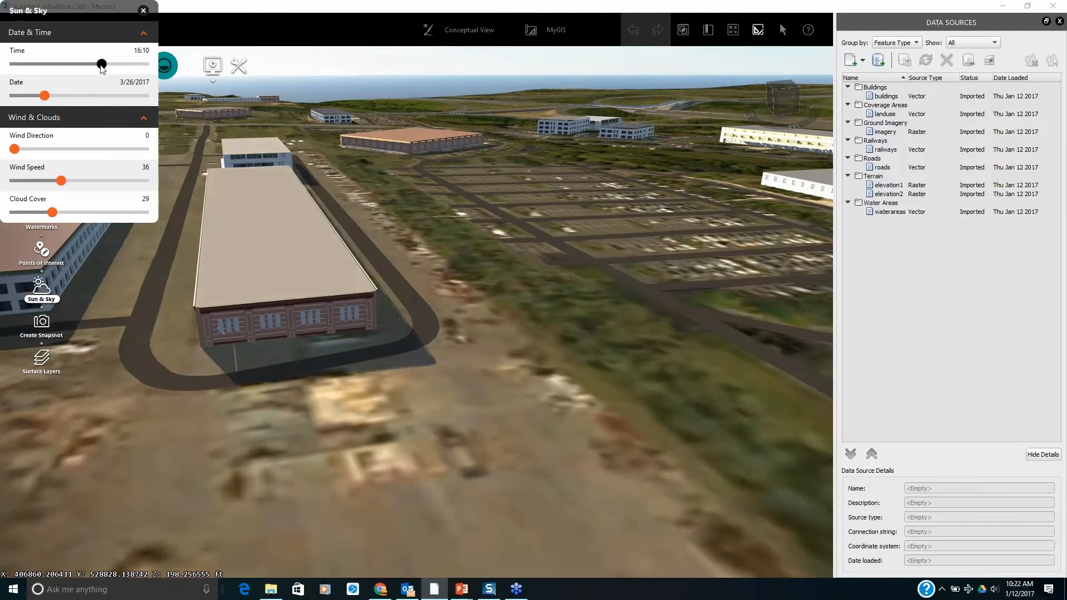
mouse_move(101, 65)
mouse_down()
mouse_move(68, 65)
mouse_move(95, 65)
mouse_up()
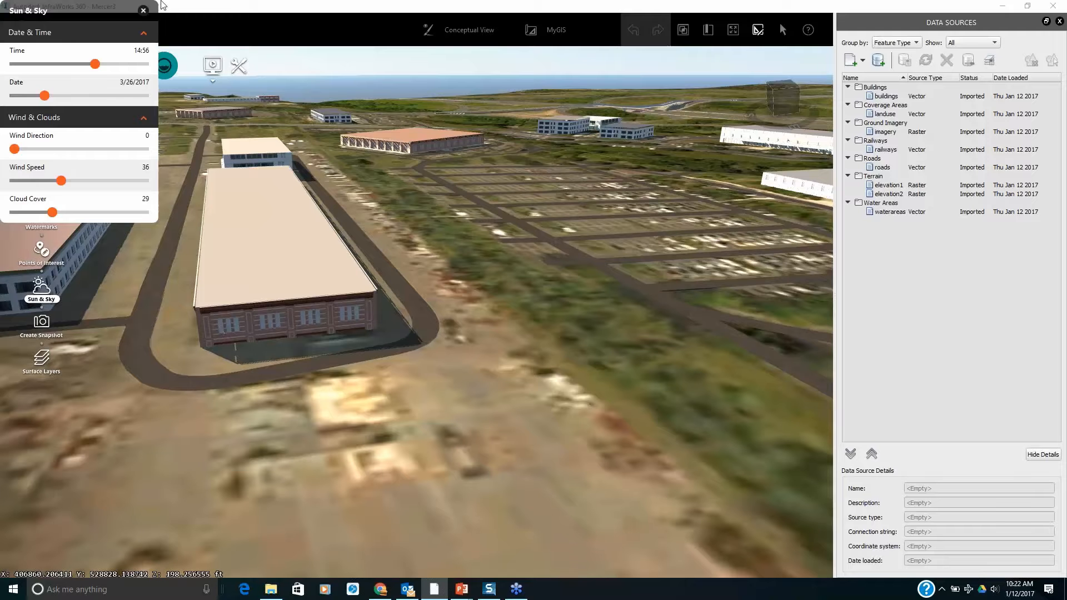
click(143, 10)
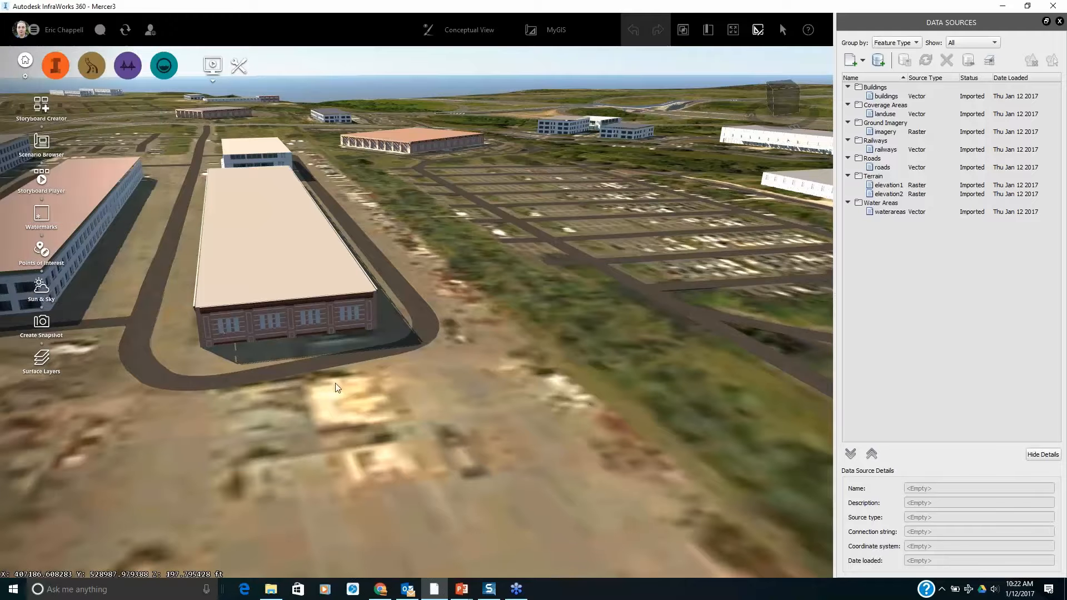
With the warehouses, highway and railway in view, review the file formats available for adding a data source
scroll(331, 373, down, 5)
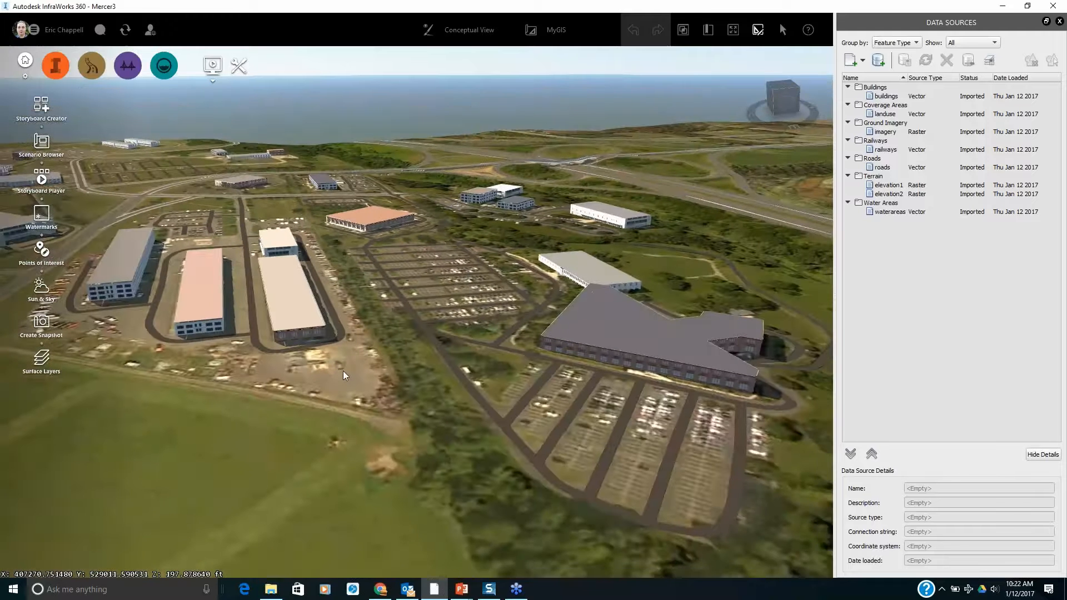
drag(342, 371, 335, 382)
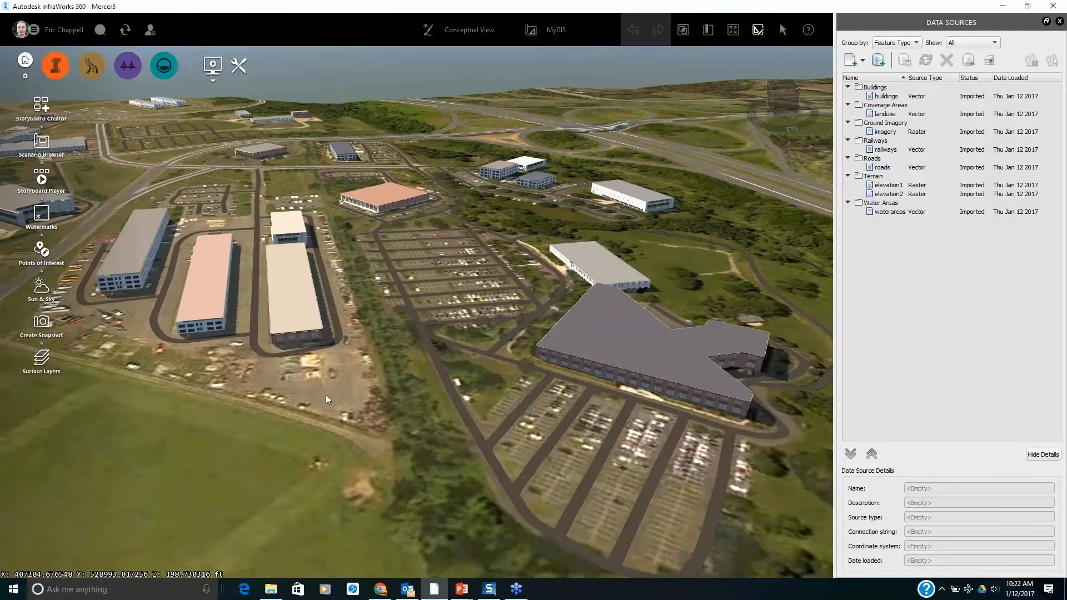
scroll(326, 401, down, 5)
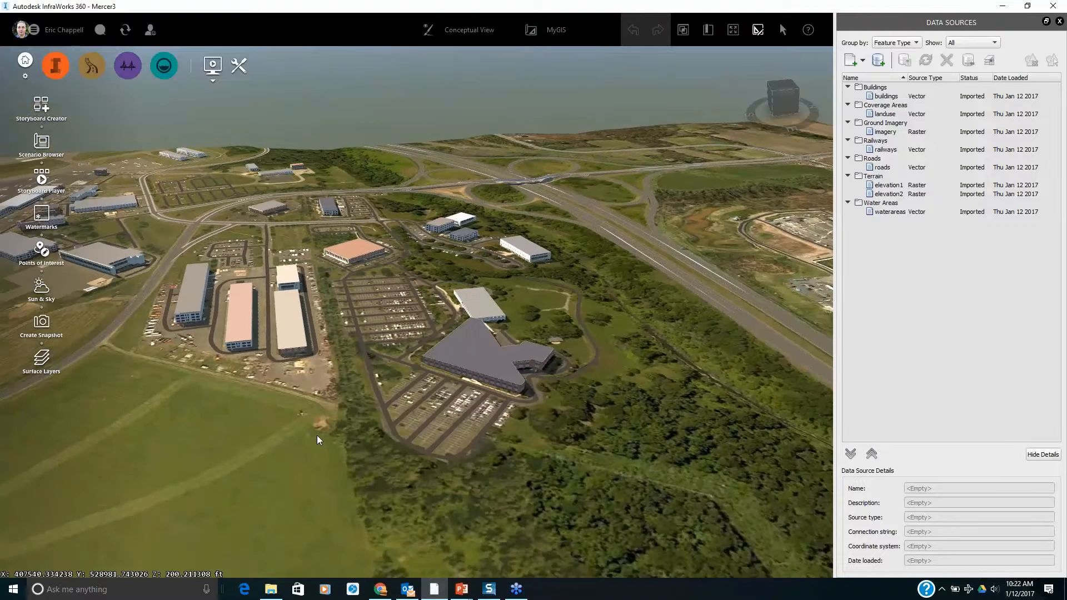
scroll(388, 349, down, 3)
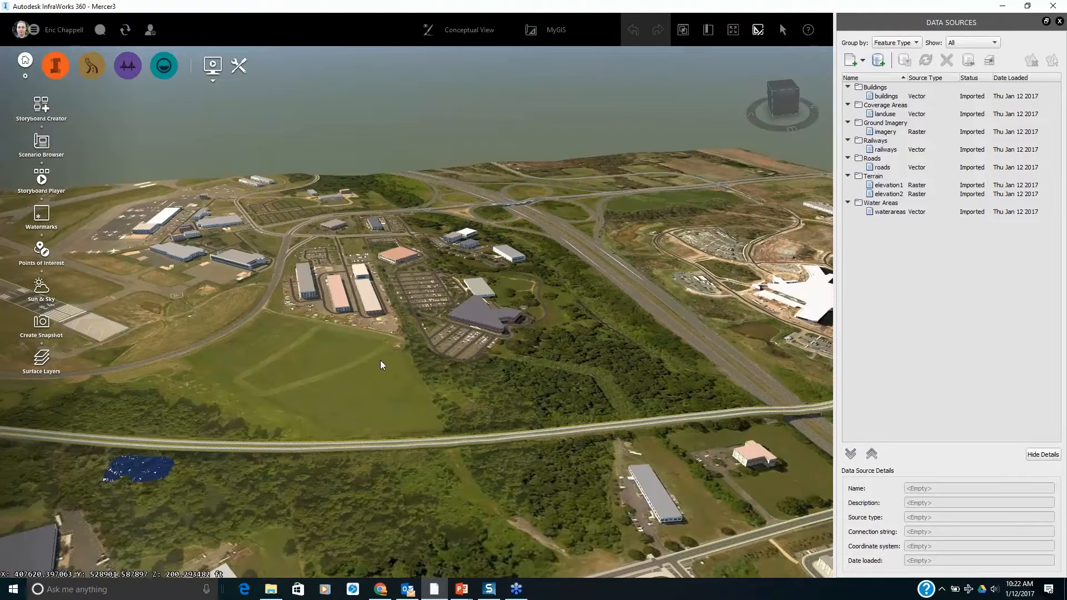
scroll(378, 365, down, 2)
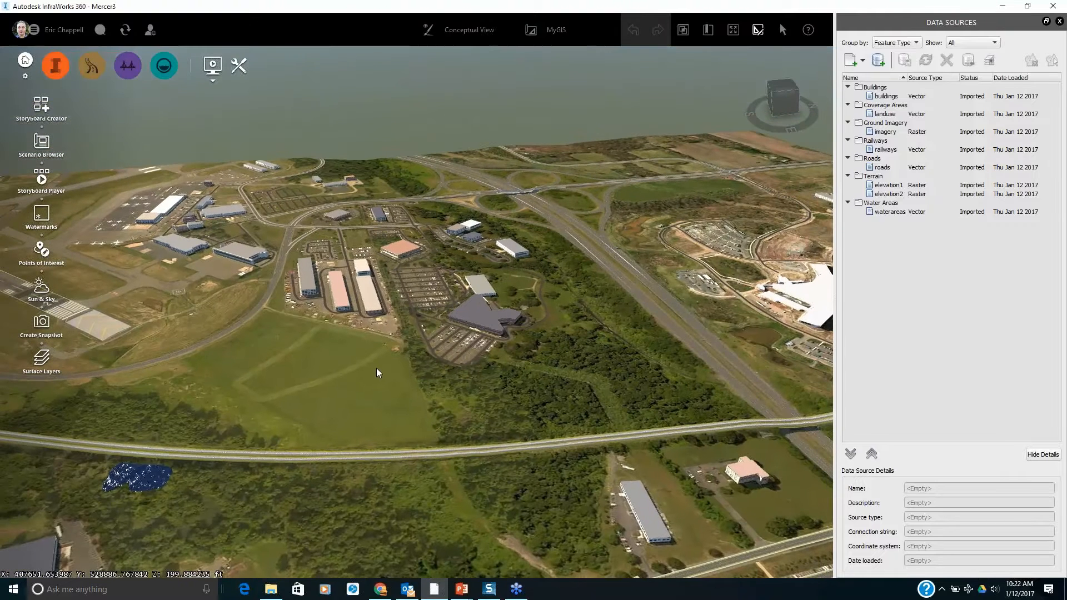
click(864, 61)
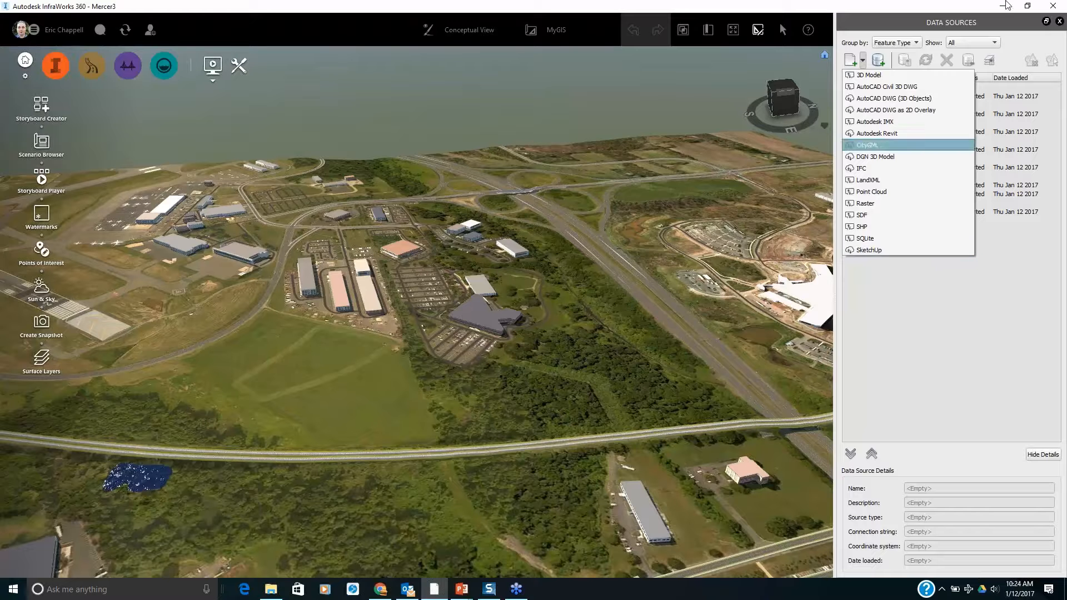
click(873, 14)
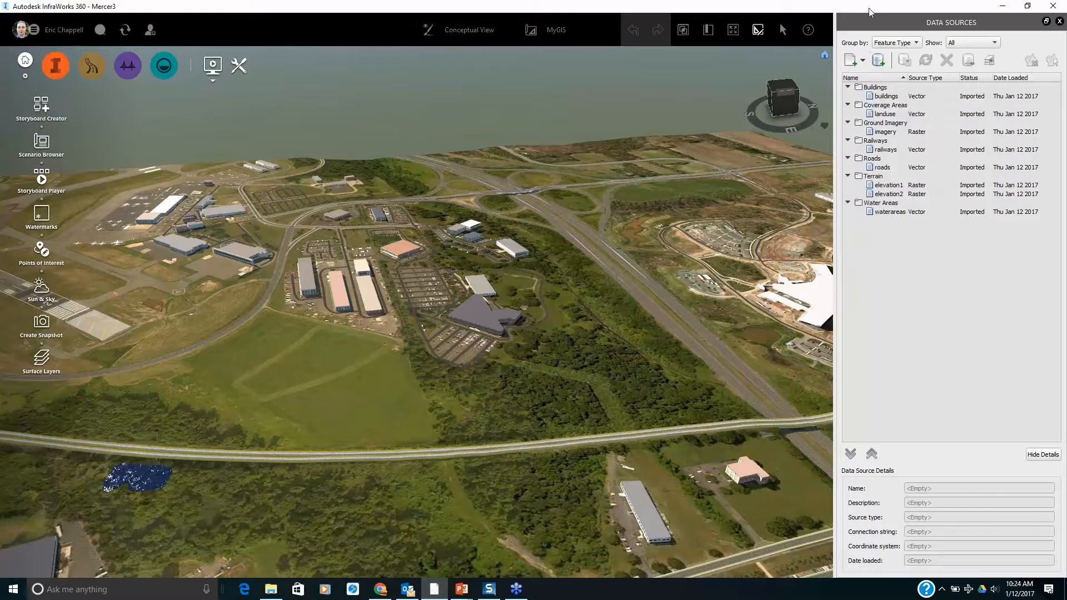
Review the connection types available for a database data source and choose the Generic type
click(879, 61)
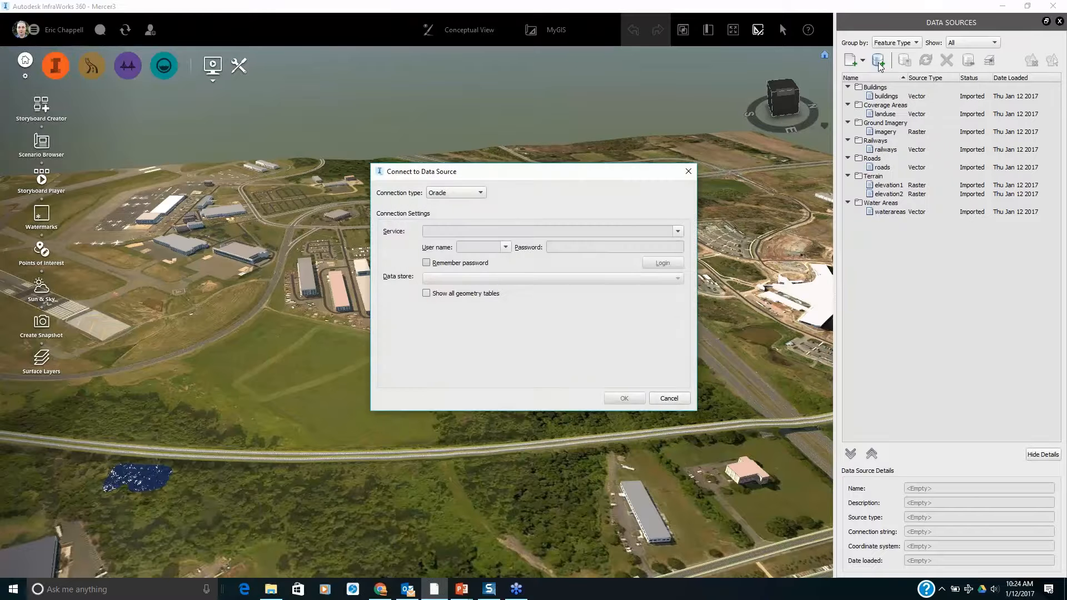
drag(520, 175, 521, 161)
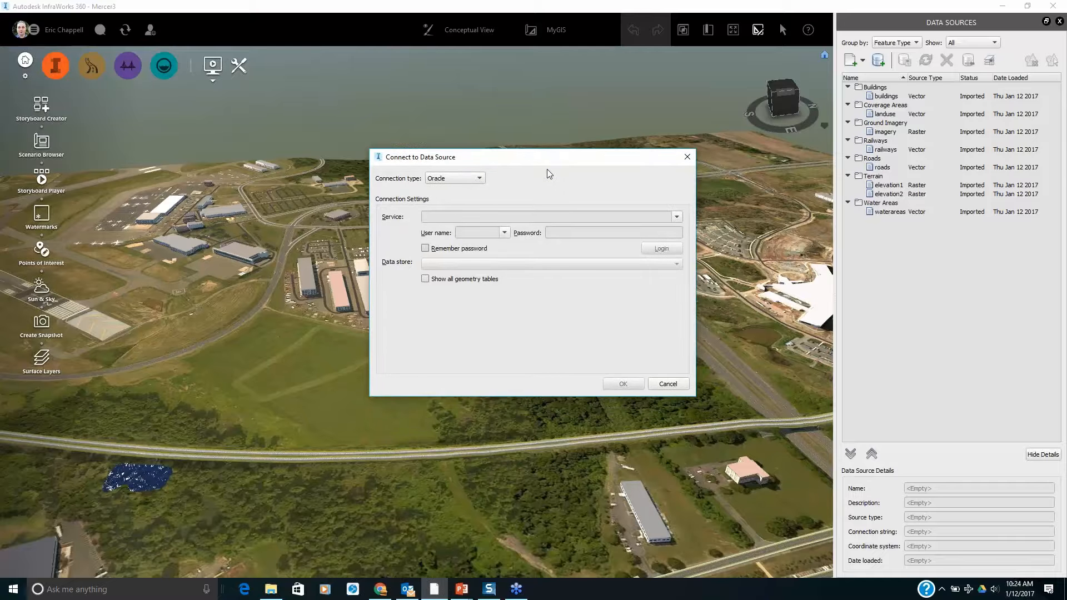
click(477, 179)
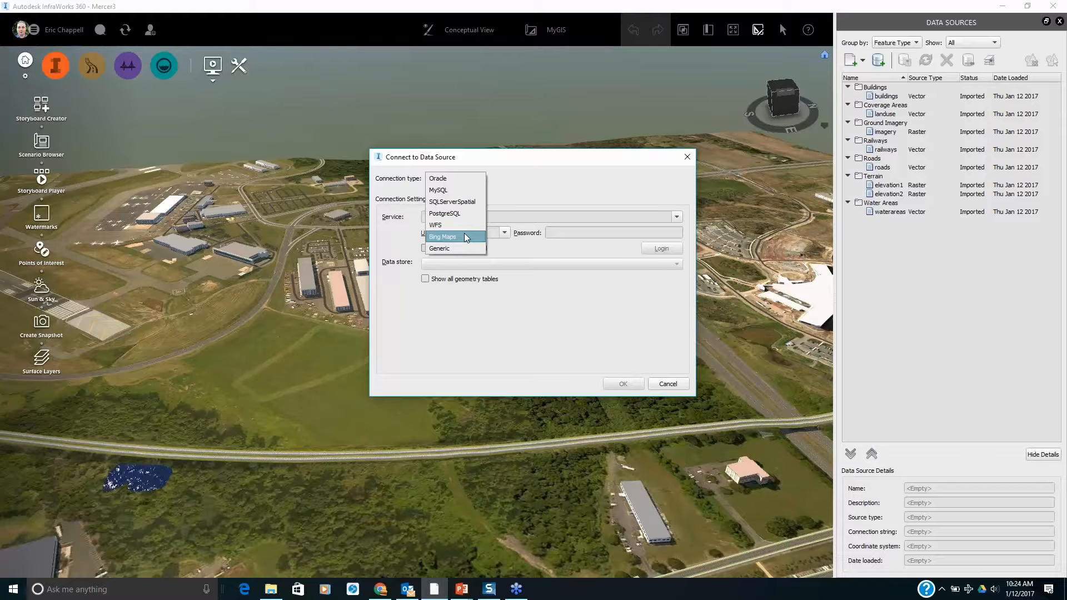
click(455, 251)
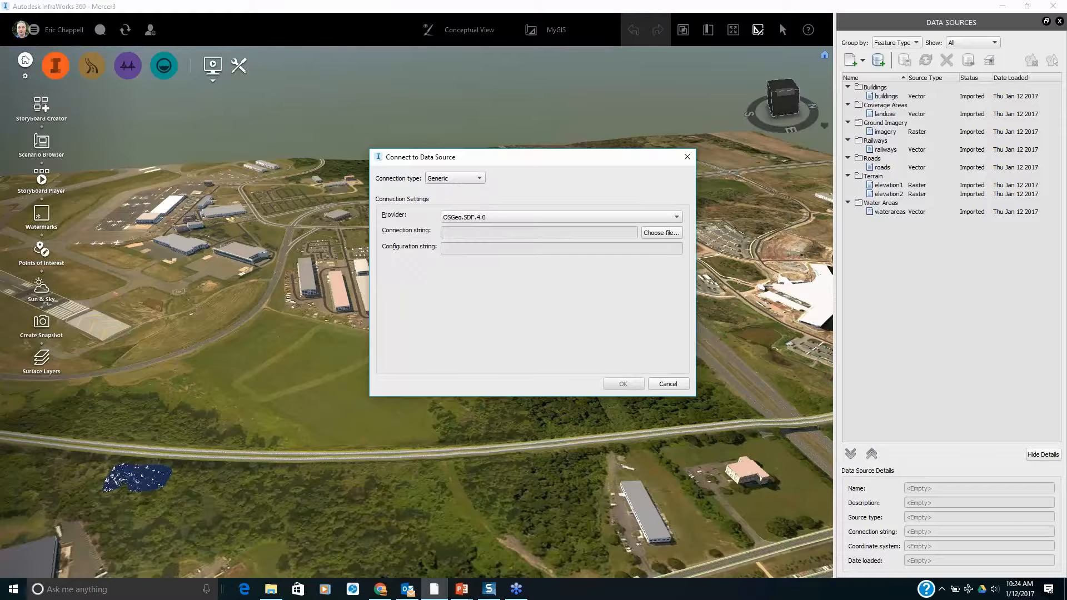
Review the full list of providers for the Generic connection, choose OSGeo.SDF.4.0, and cancel the data source connection
click(678, 216)
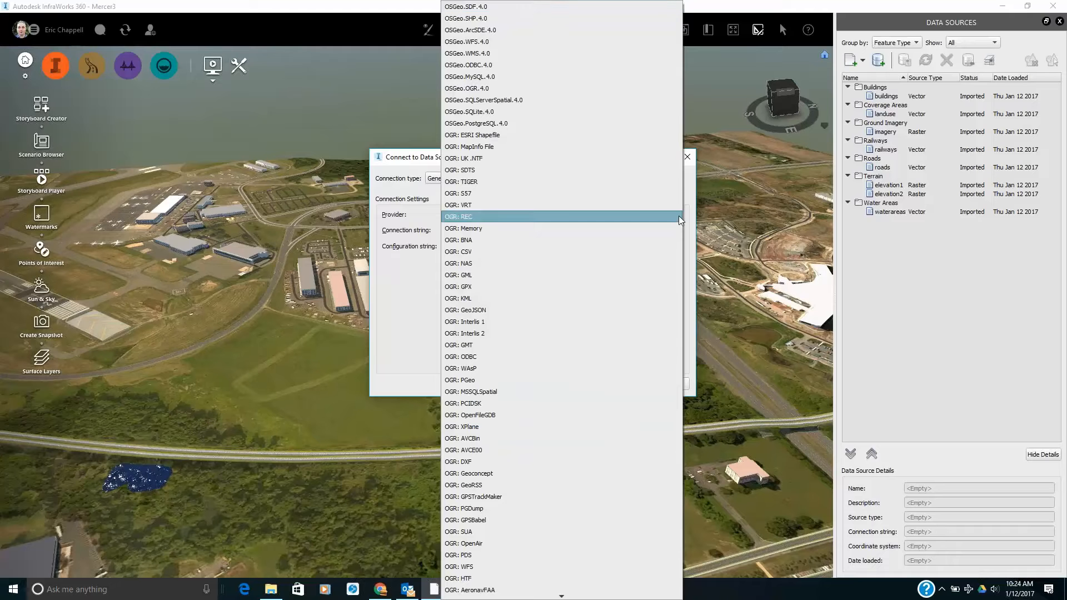
scroll(661, 229, down, 4)
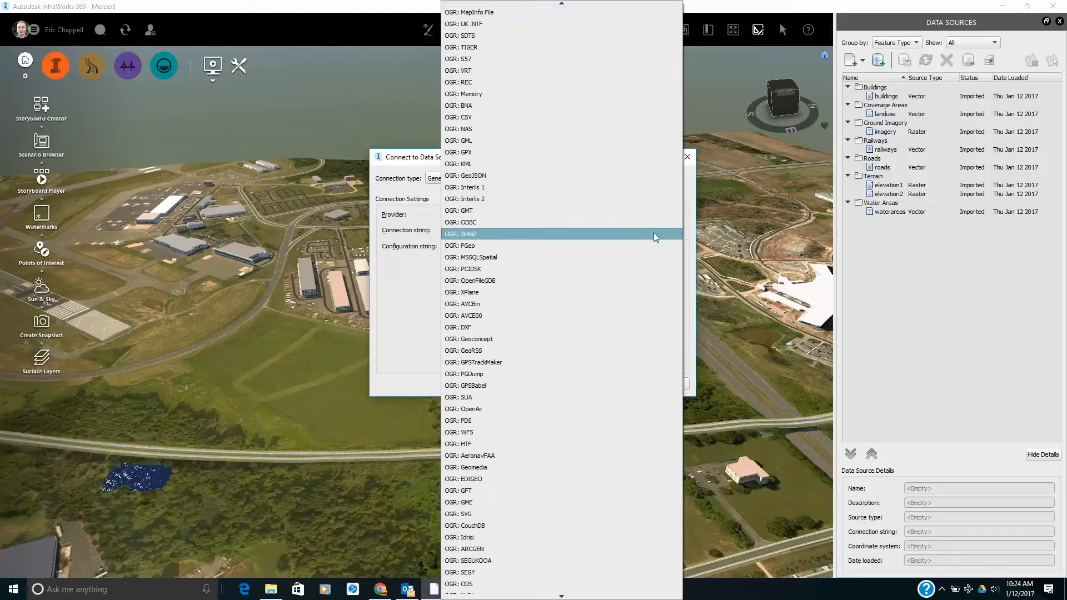
scroll(655, 232, down, 2)
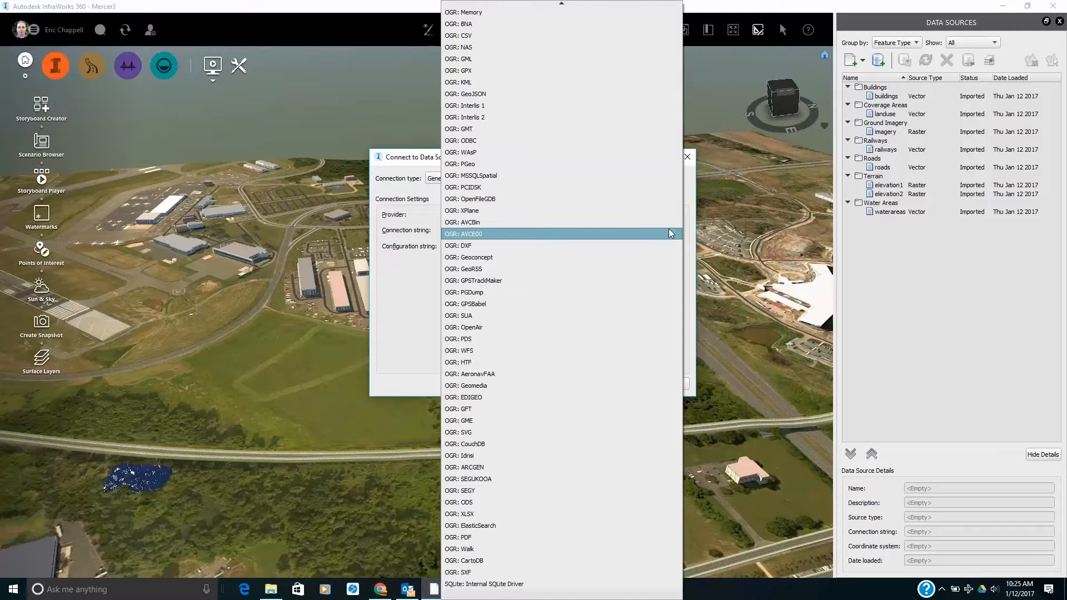
scroll(670, 233, up, 3)
scroll(670, 232, up, 3)
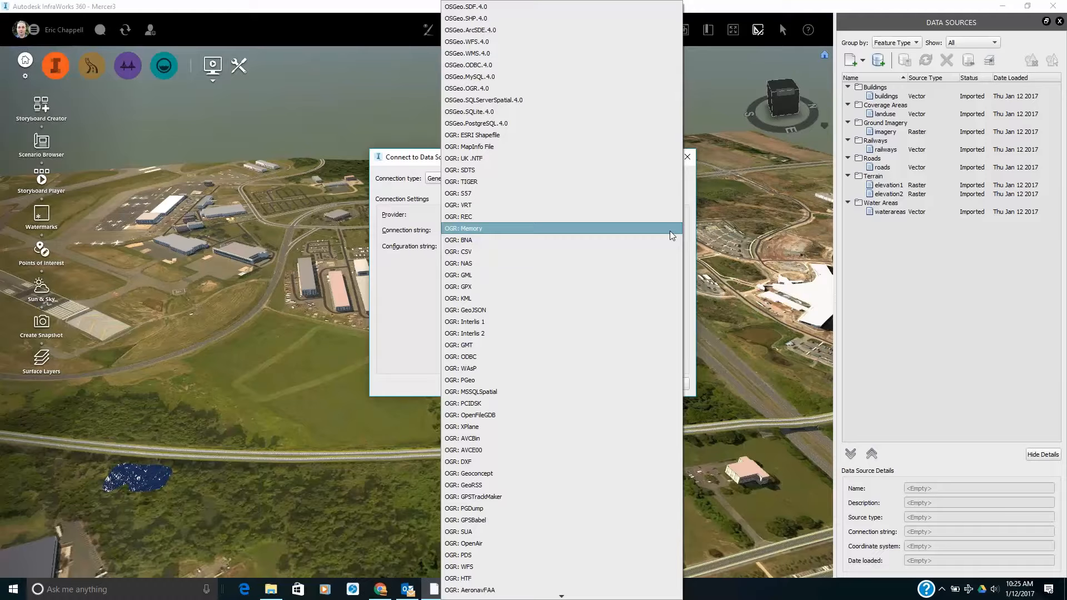
click(529, 6)
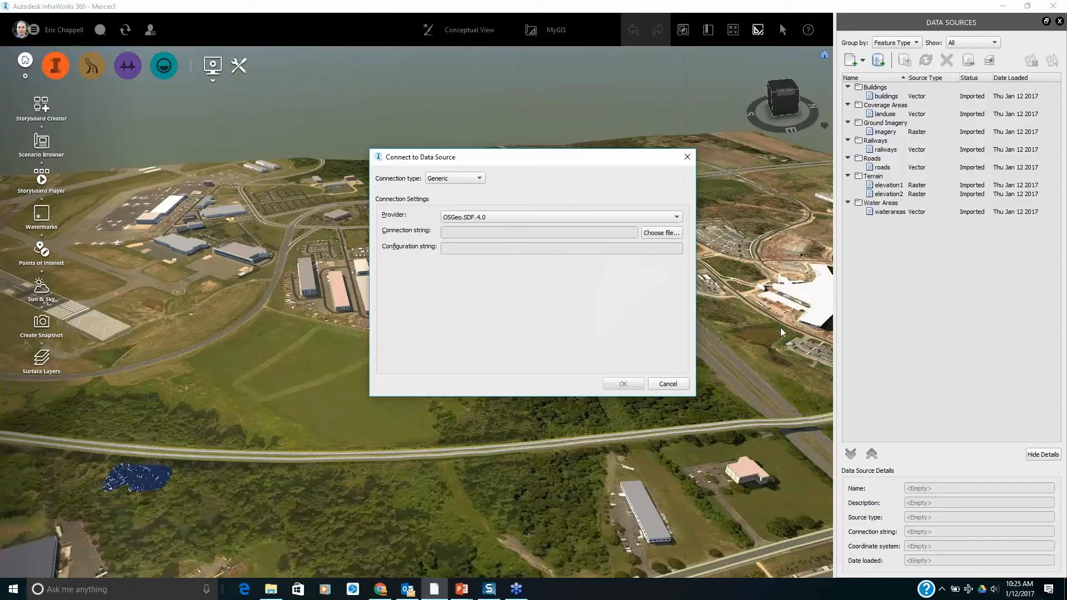
click(668, 386)
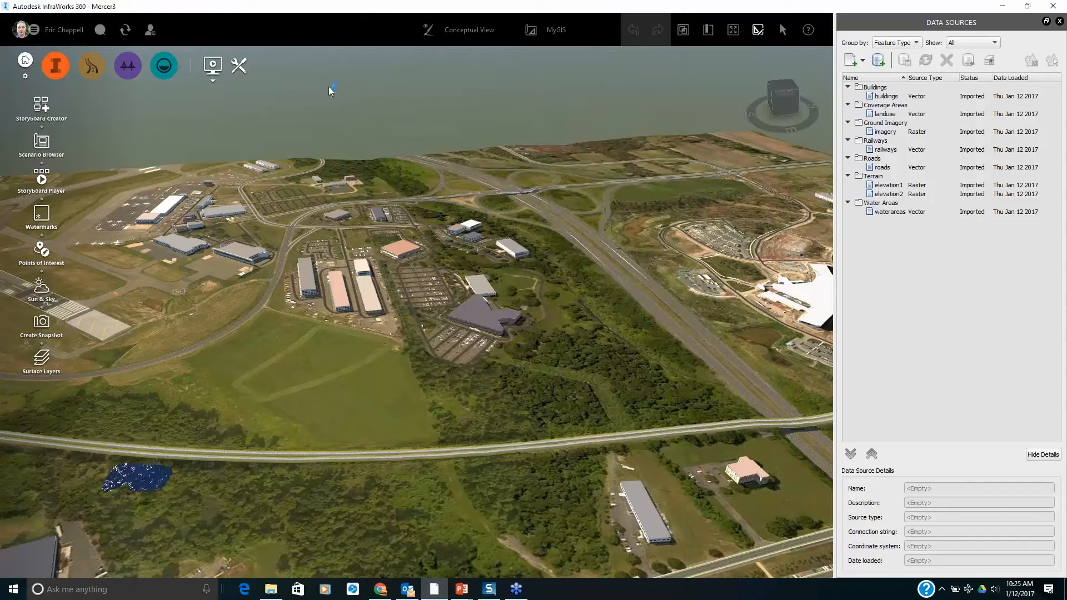
Open the Scripting window to view the model's scripting environment and close it without loading a script
click(234, 72)
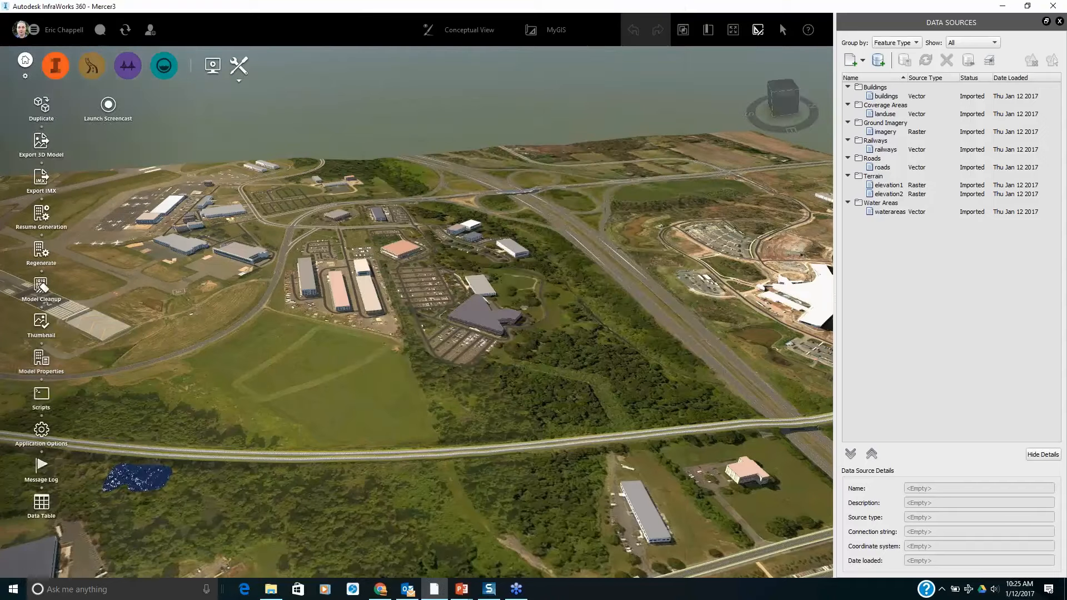
click(42, 394)
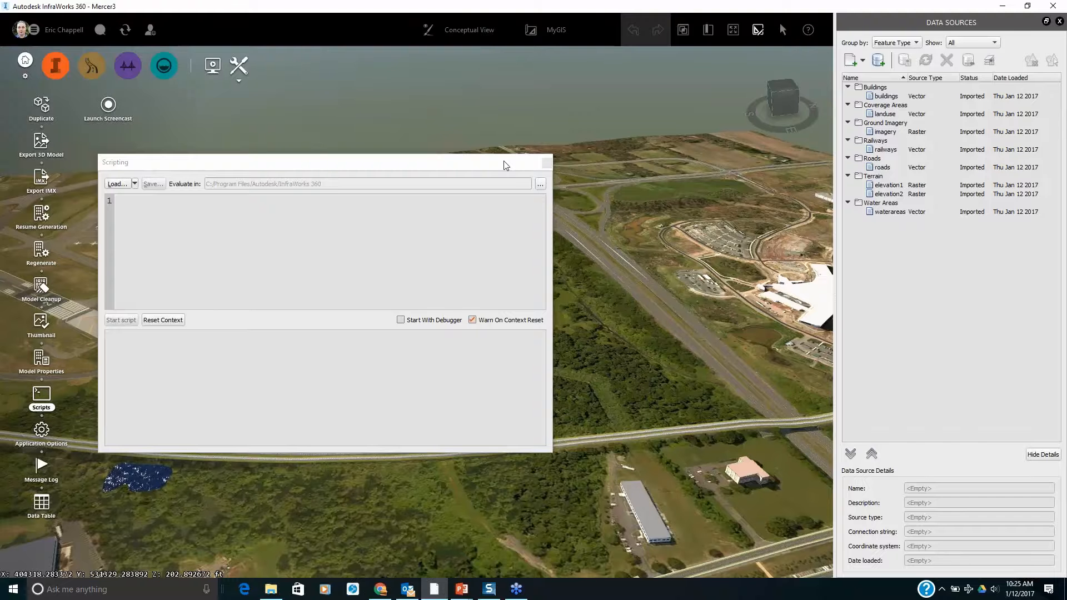
drag(485, 165, 476, 169)
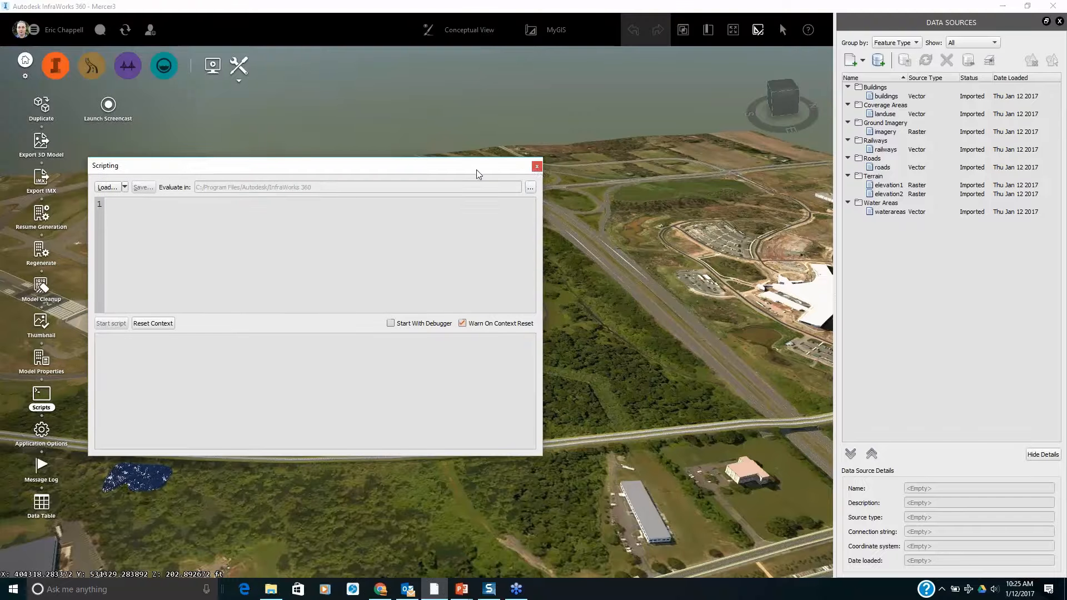
click(537, 167)
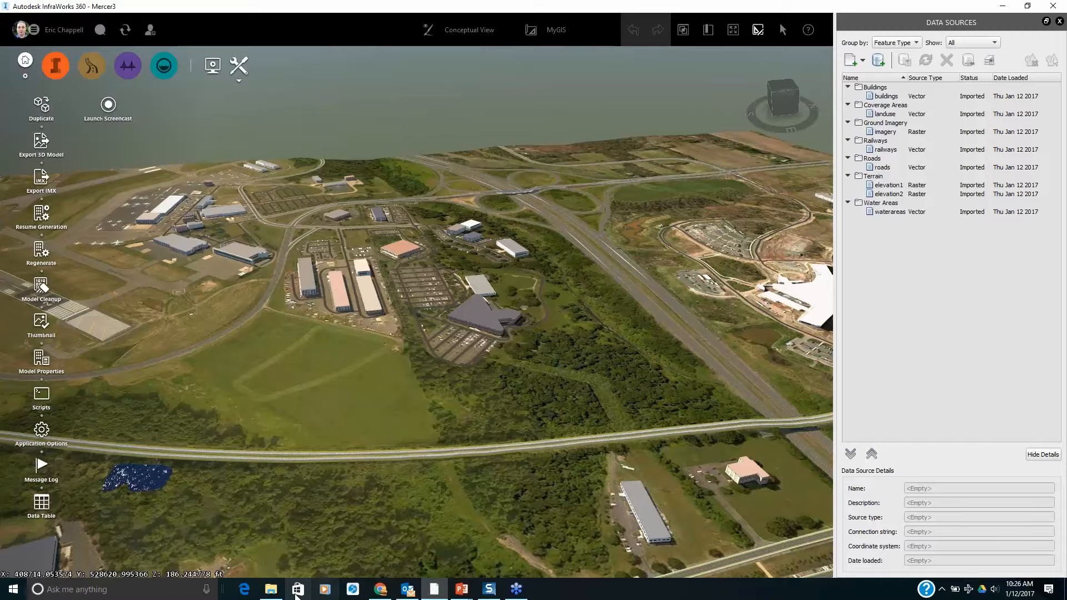
In File Explorer, open the BuildingFootprints2010 folder, select BuildingFootprints2010.shp, and return to the InfraWorks model
click(272, 591)
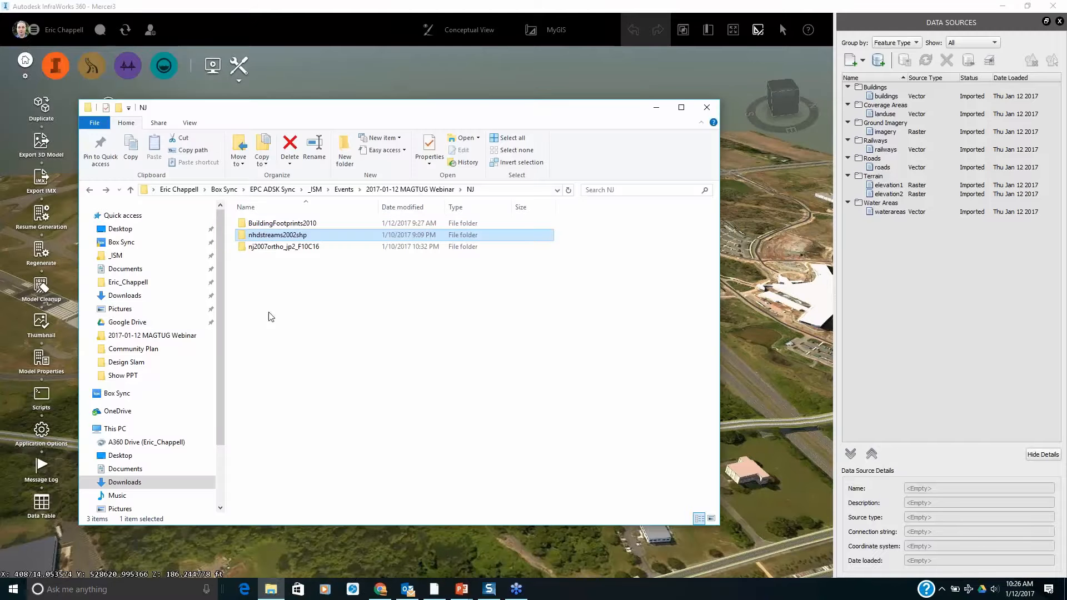
double_click(283, 223)
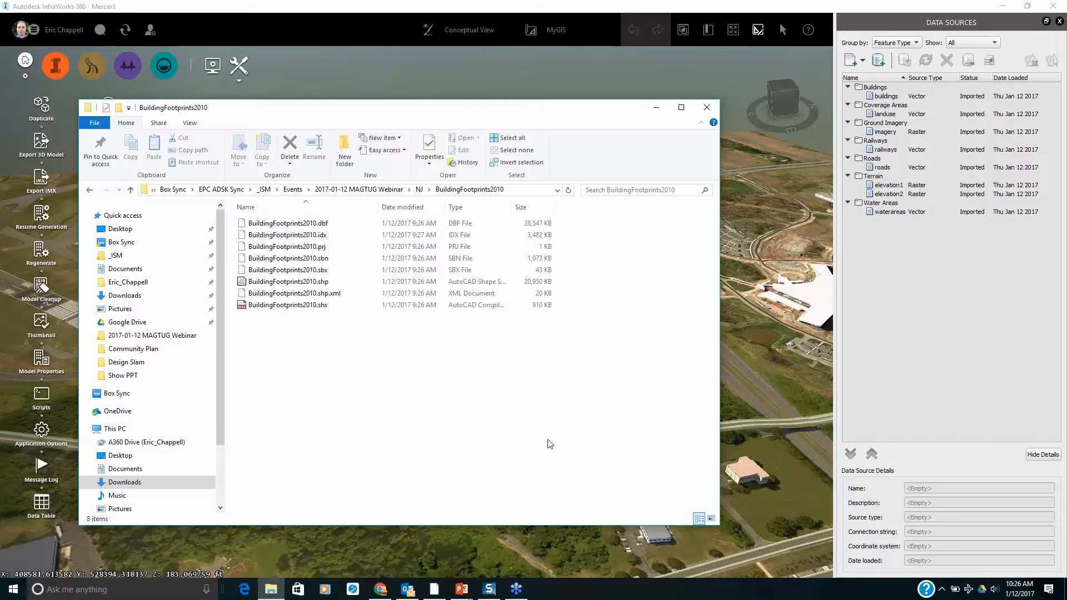
drag(343, 113, 810, 79)
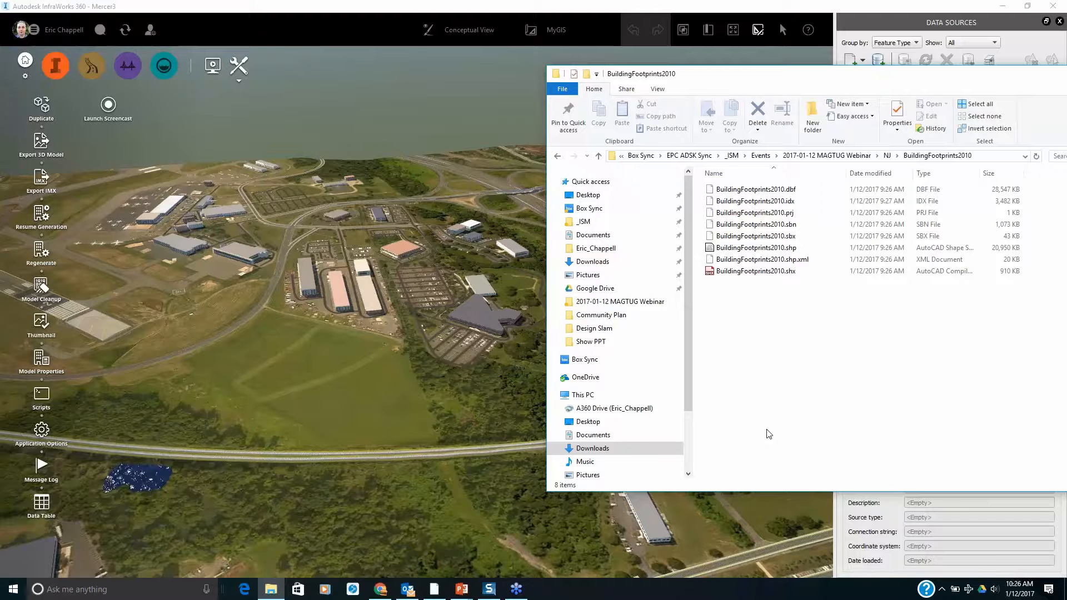
click(789, 247)
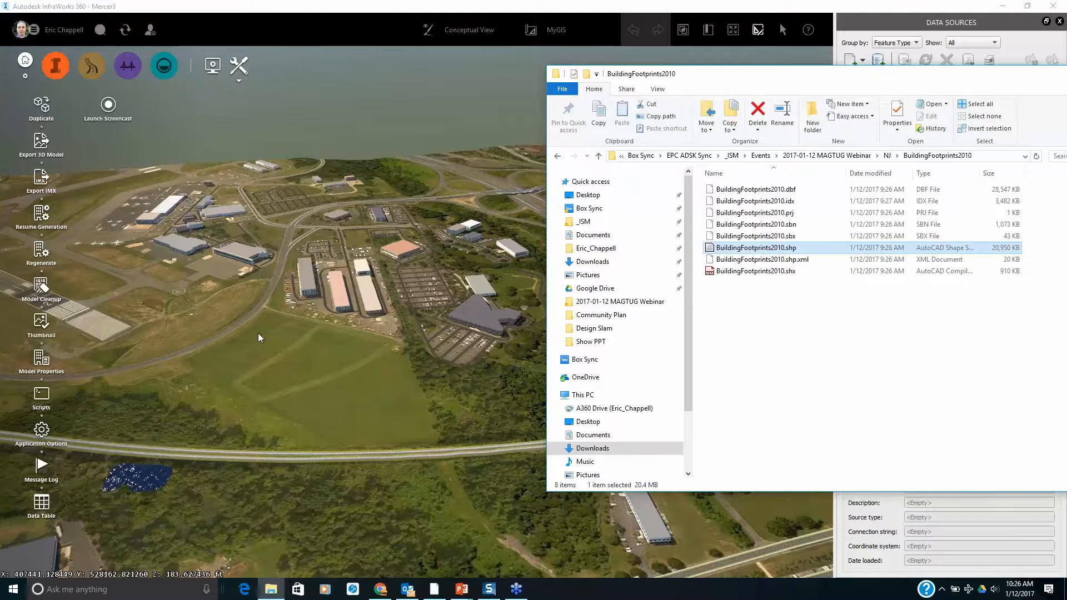
click(563, 5)
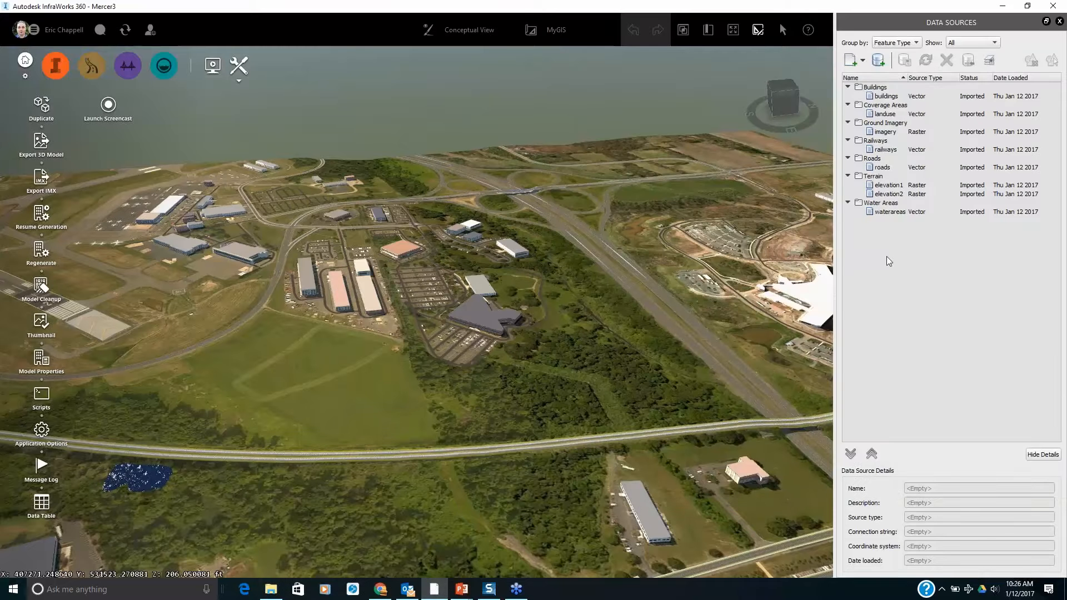
Select all features of the buildings data source and remove that source together with its associated features
click(887, 97)
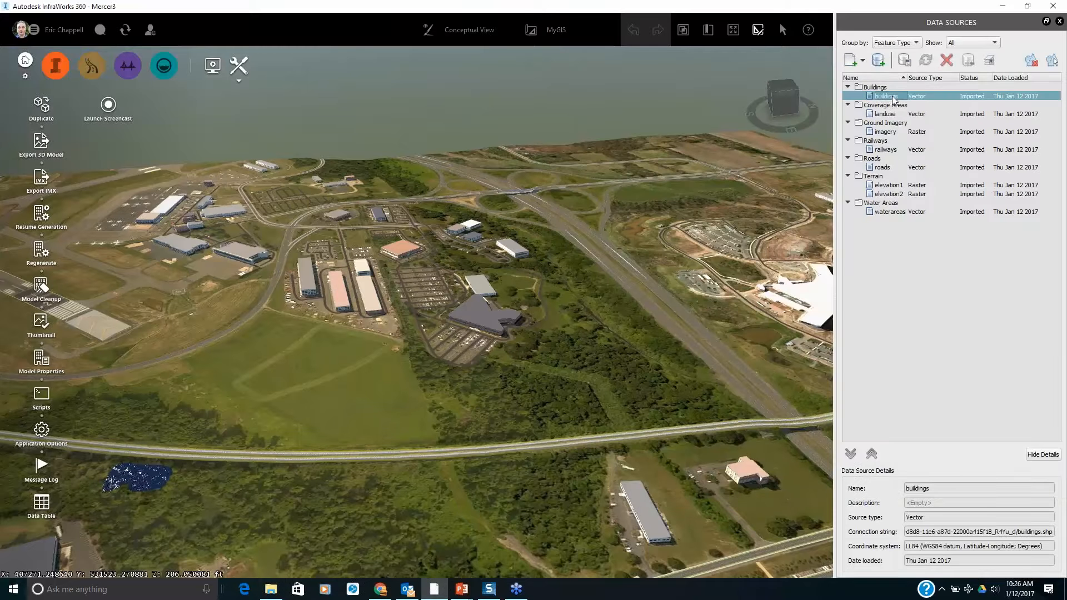
right_click(893, 98)
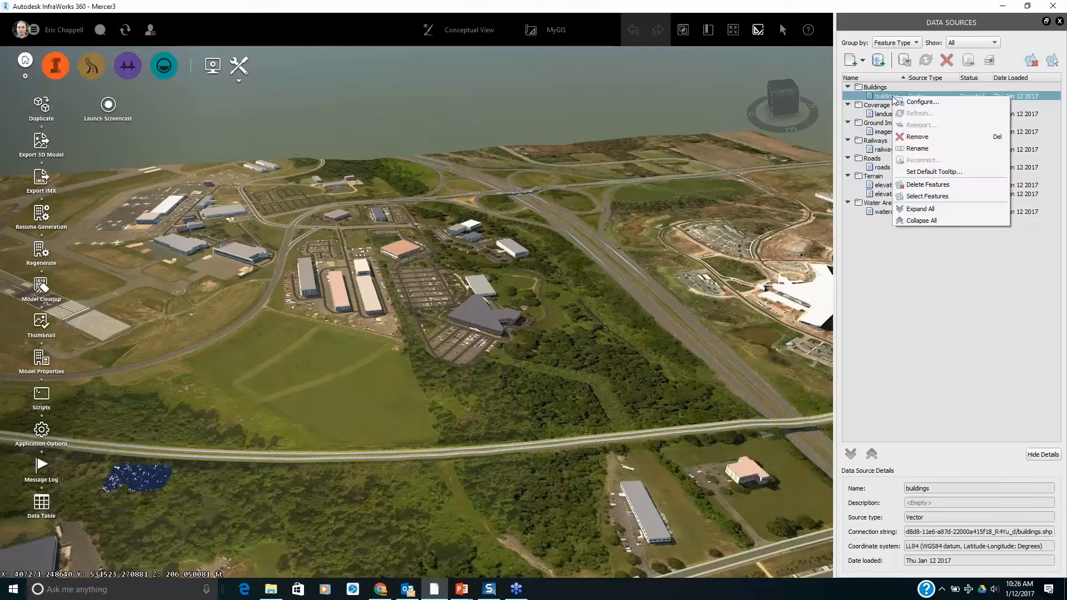
click(927, 196)
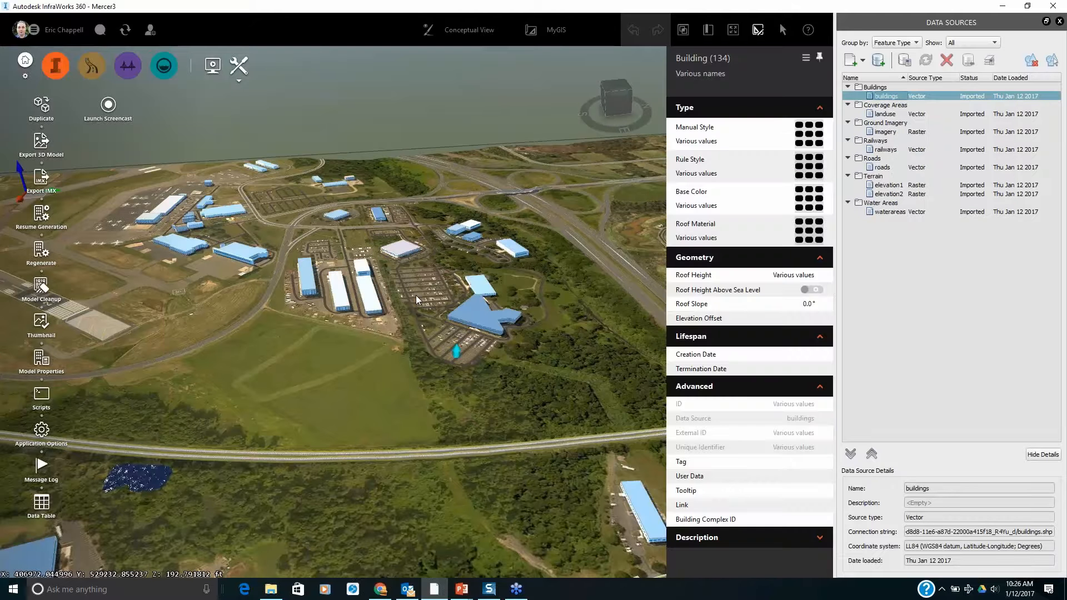
key(Delete)
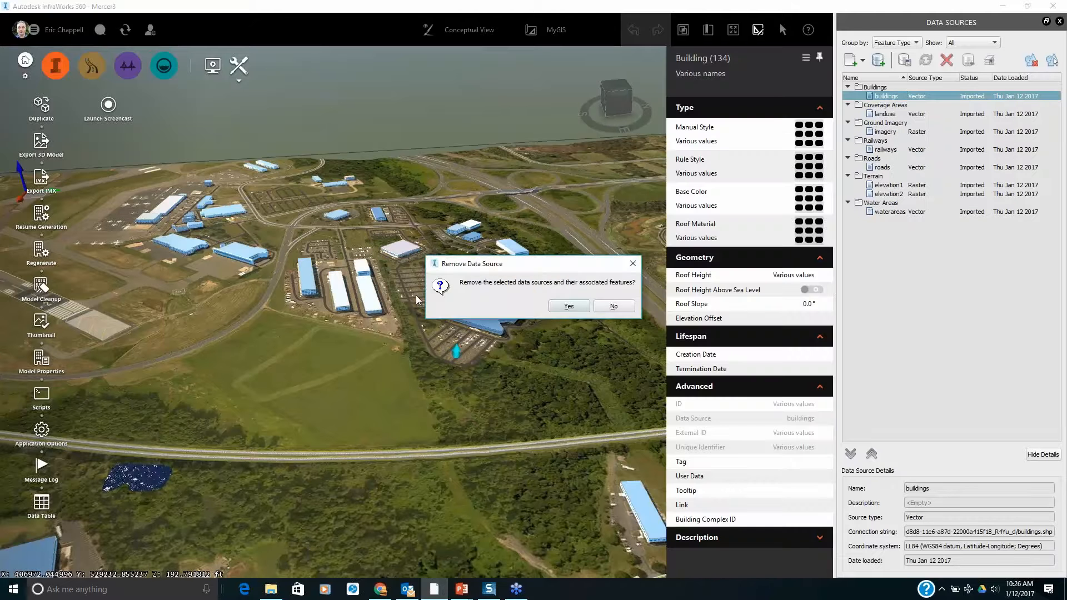
click(569, 307)
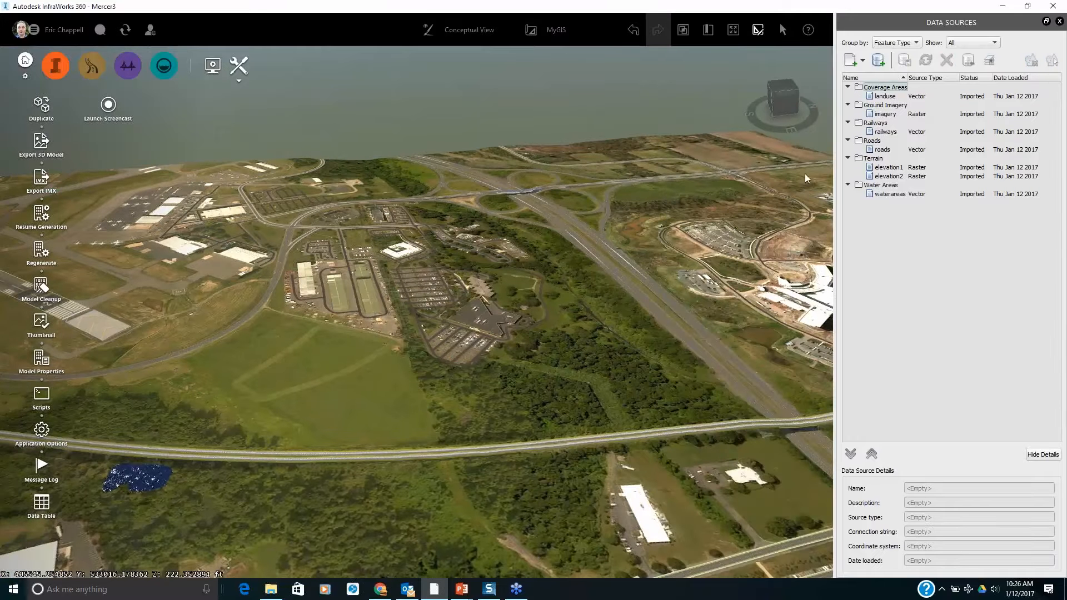
Add BuildingFootprints2010.shp from File Explorer to the model as a data source and set its type to Buildings
click(281, 592)
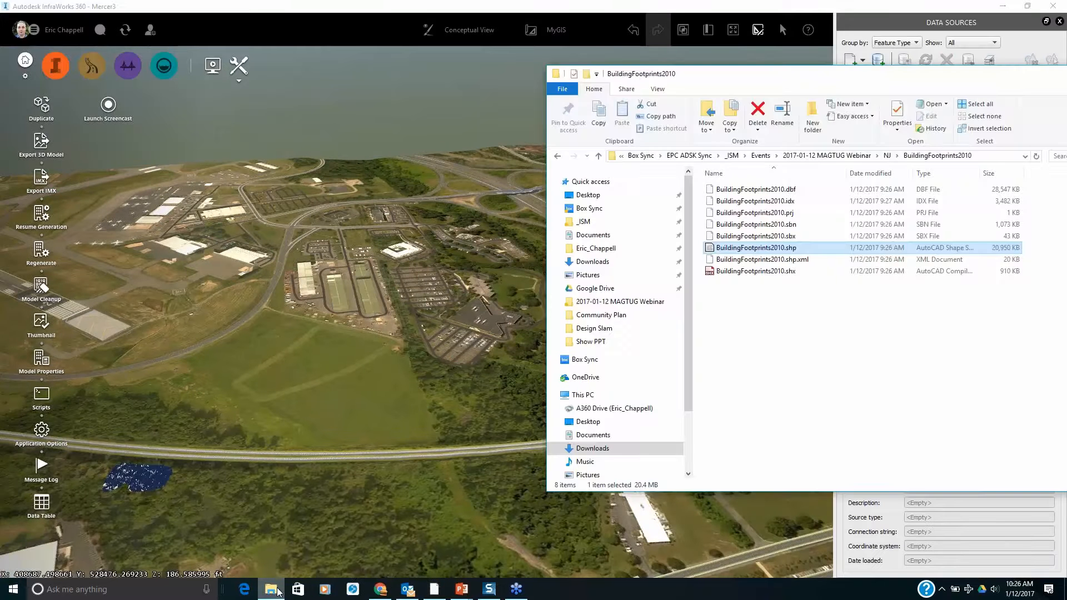
drag(720, 253, 302, 350)
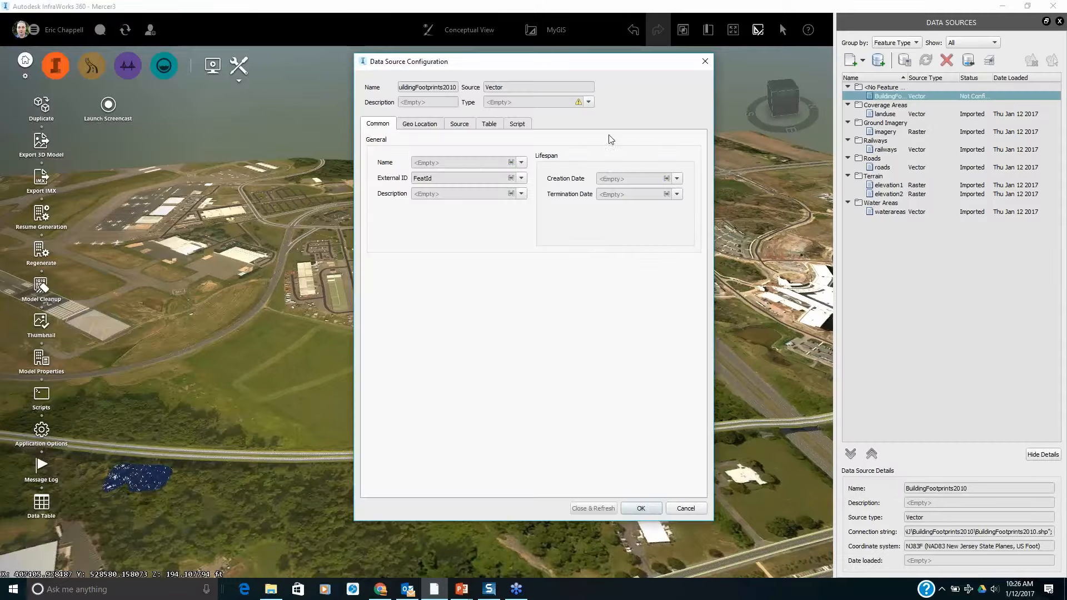
click(589, 103)
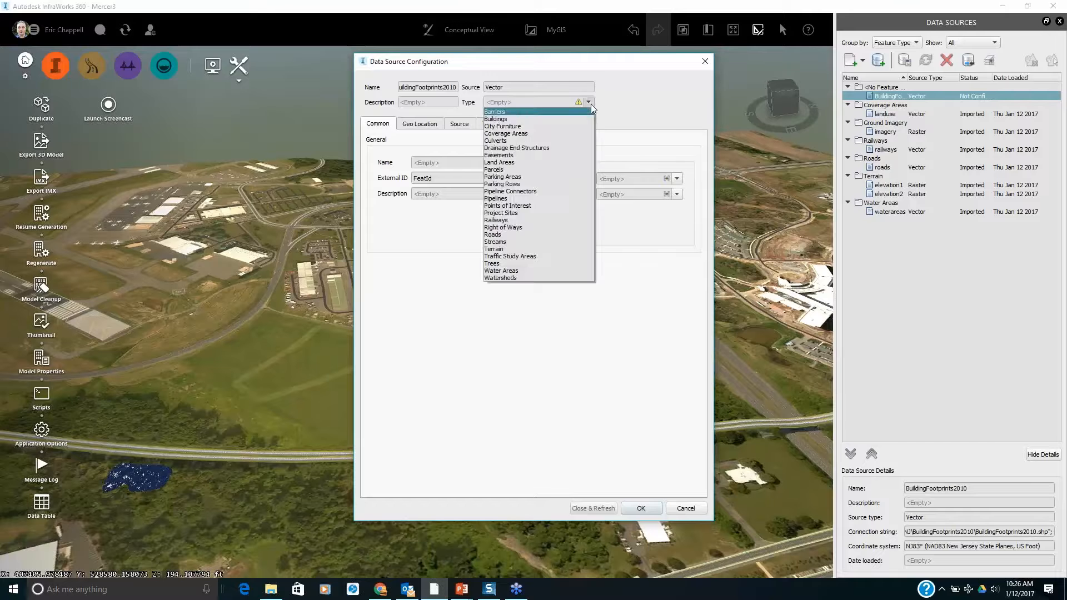
click(536, 119)
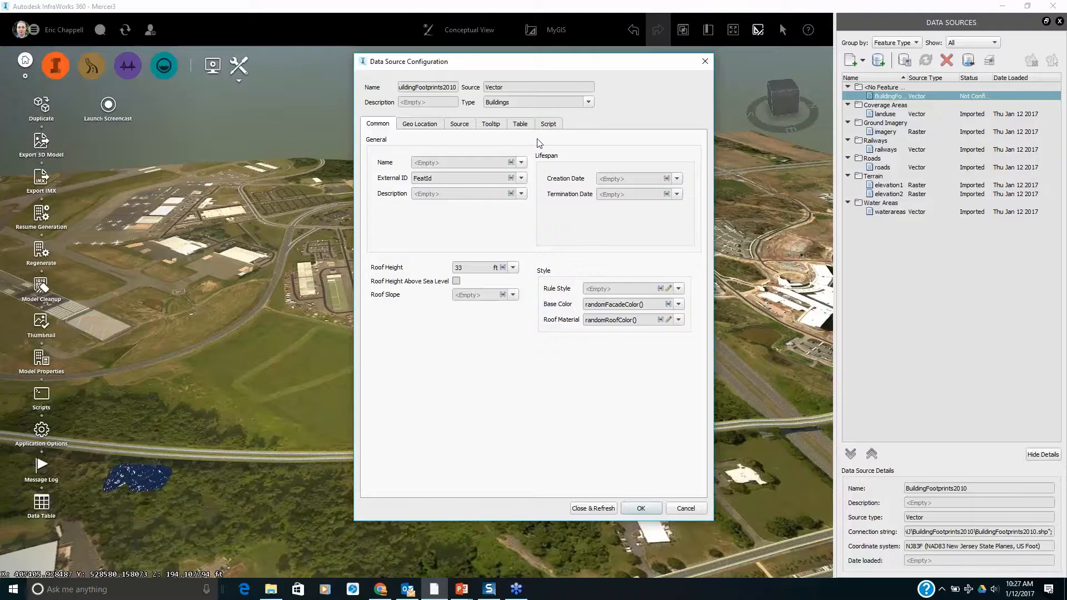
Check the building footprints' coordinate system and enable clipping of the source to the model extent
click(431, 130)
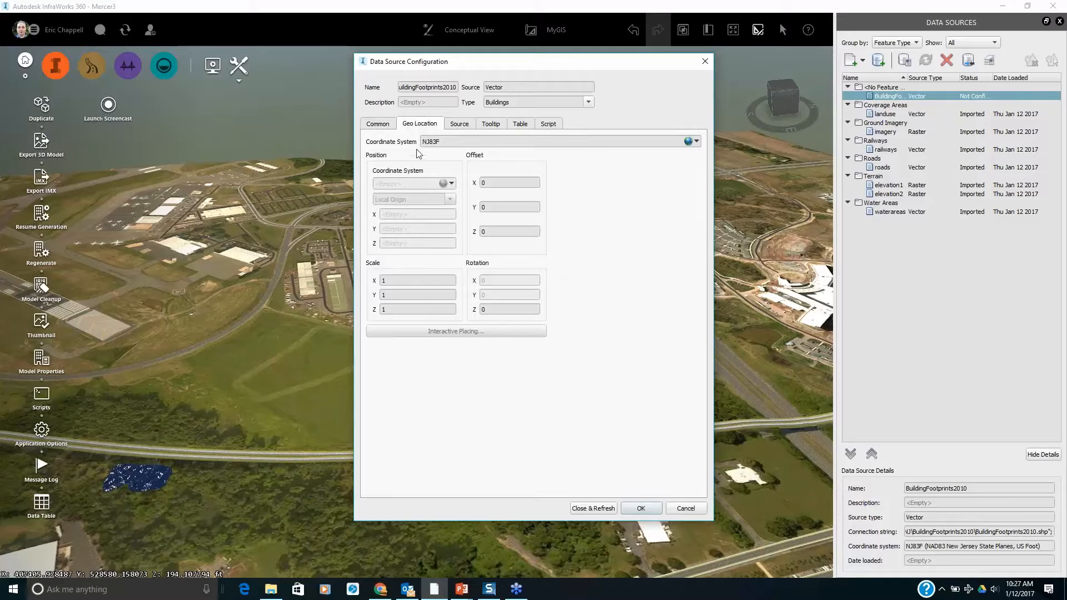
click(460, 123)
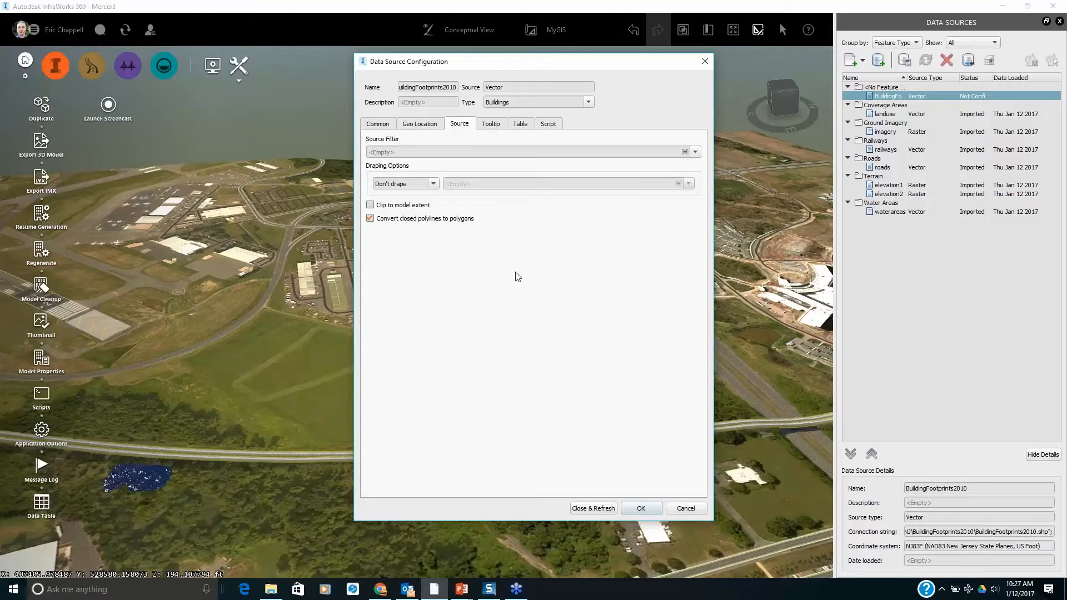
click(370, 205)
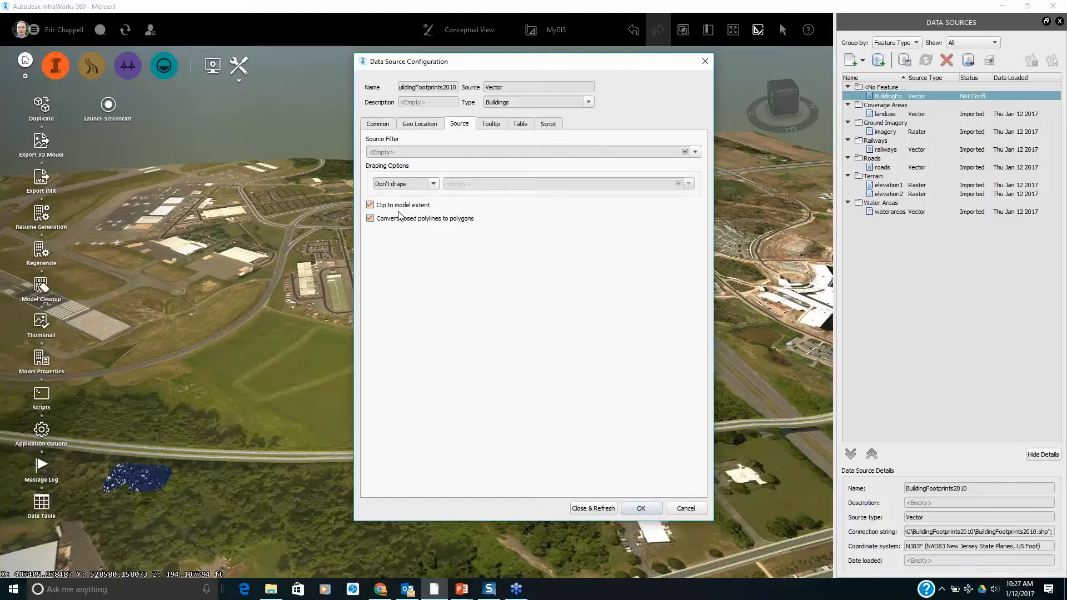
Examine the building footprints' property table and the shapefile attributes that can be mapped to Description
click(520, 123)
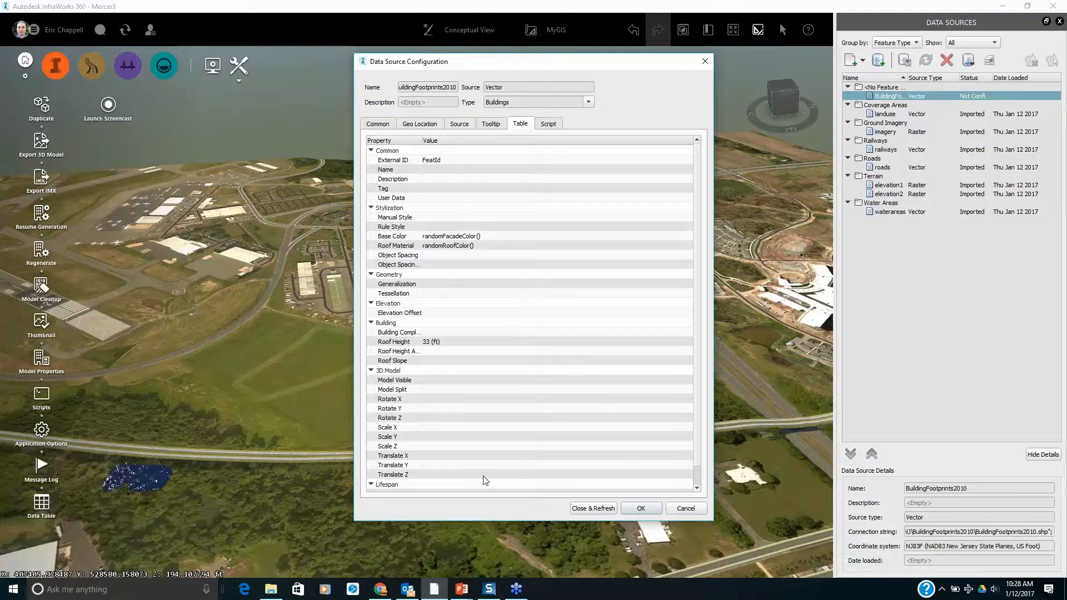
click(440, 179)
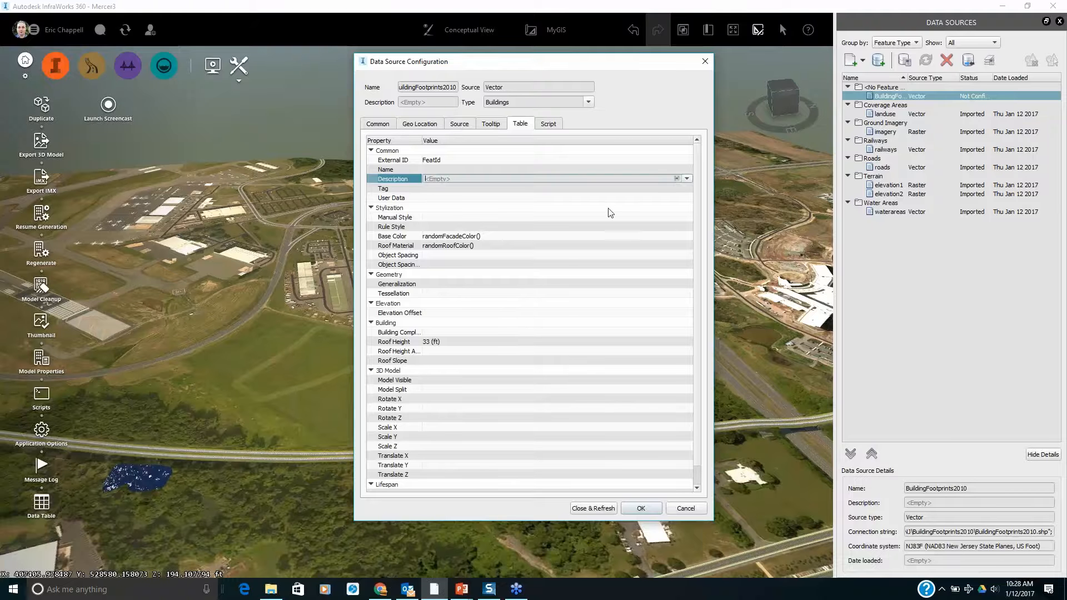
click(687, 179)
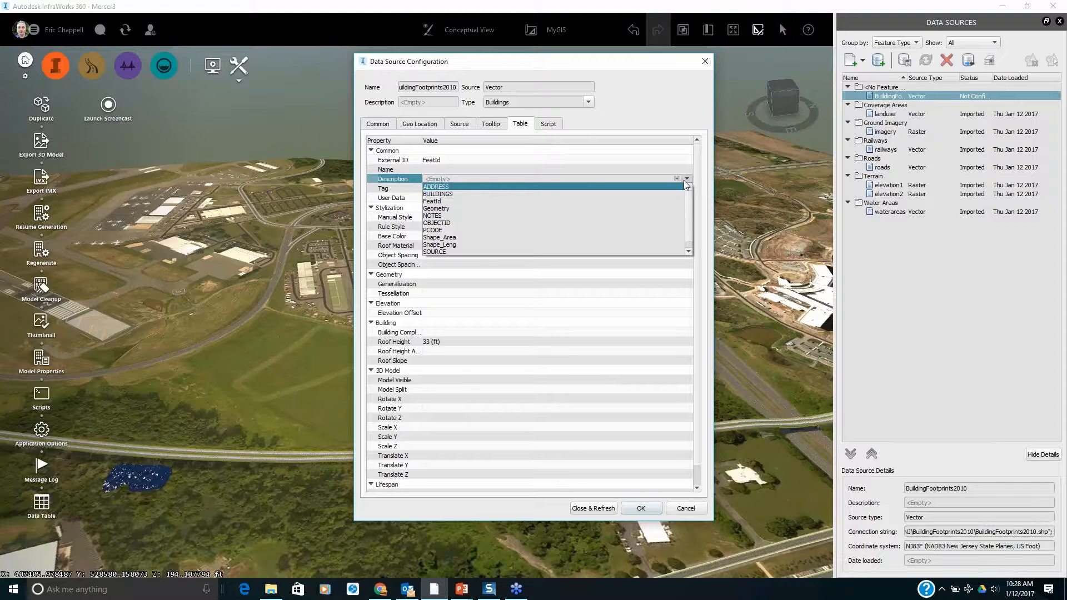
click(449, 182)
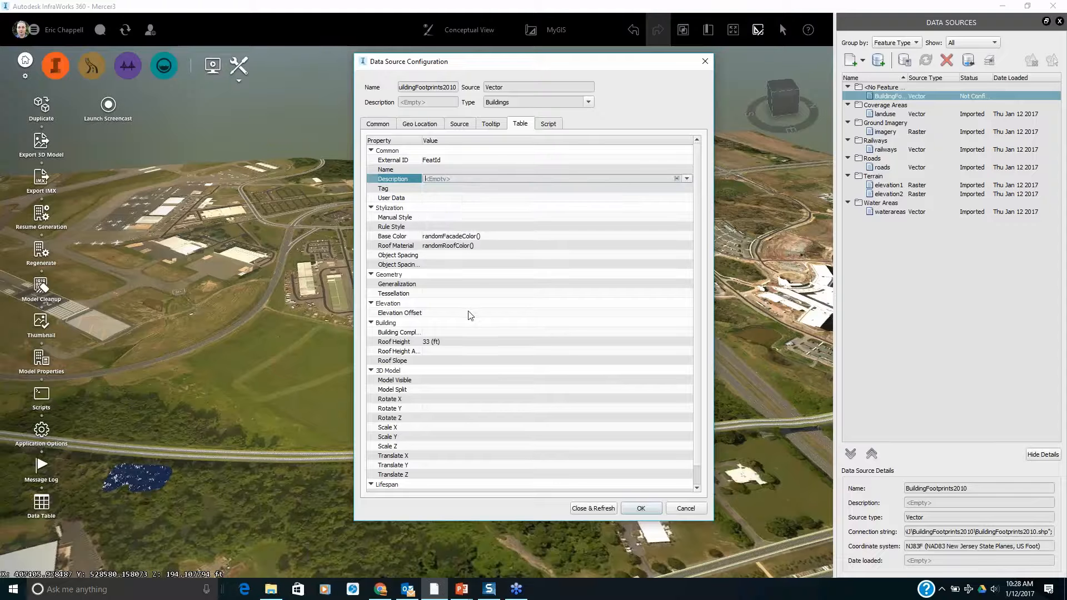
Map the building footprints' Description to ADDRESS and insert the DESCRIPTION property into their HTML tooltip, closing and refreshing the data source
click(687, 179)
click(472, 187)
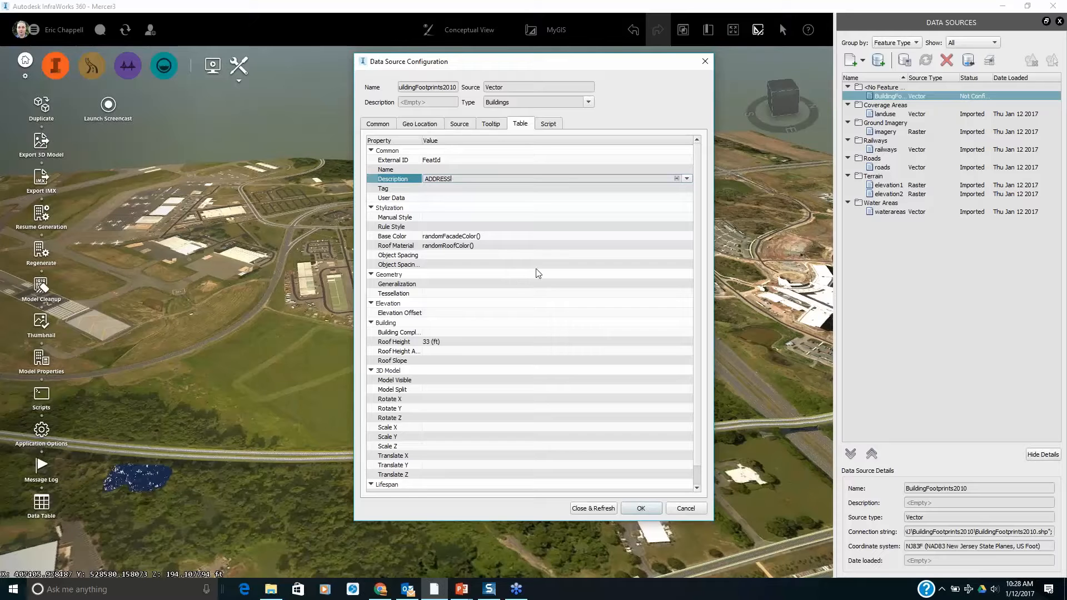
click(491, 124)
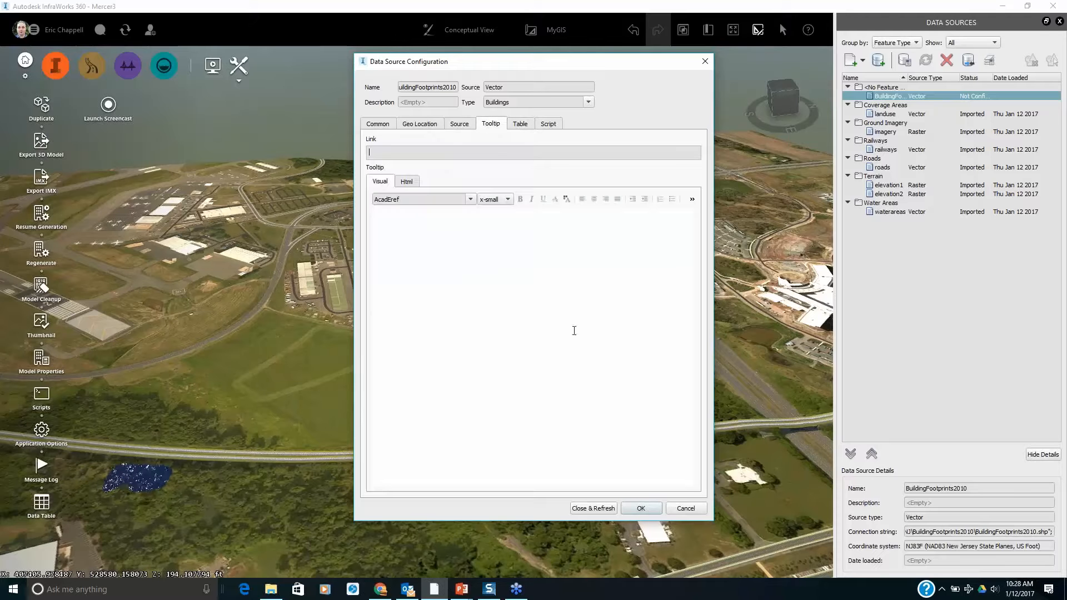
click(407, 181)
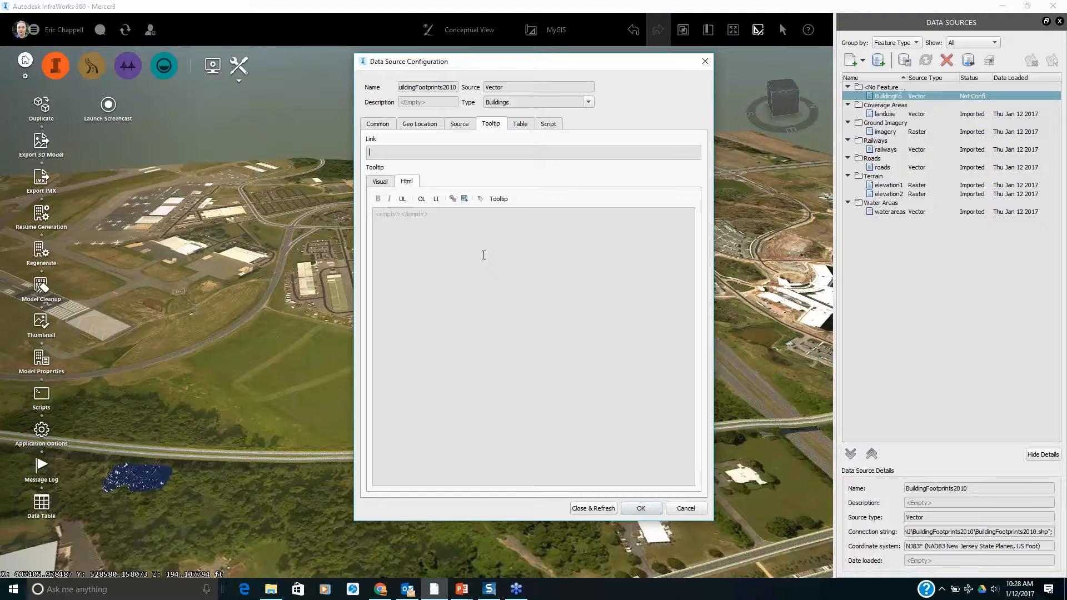
click(480, 199)
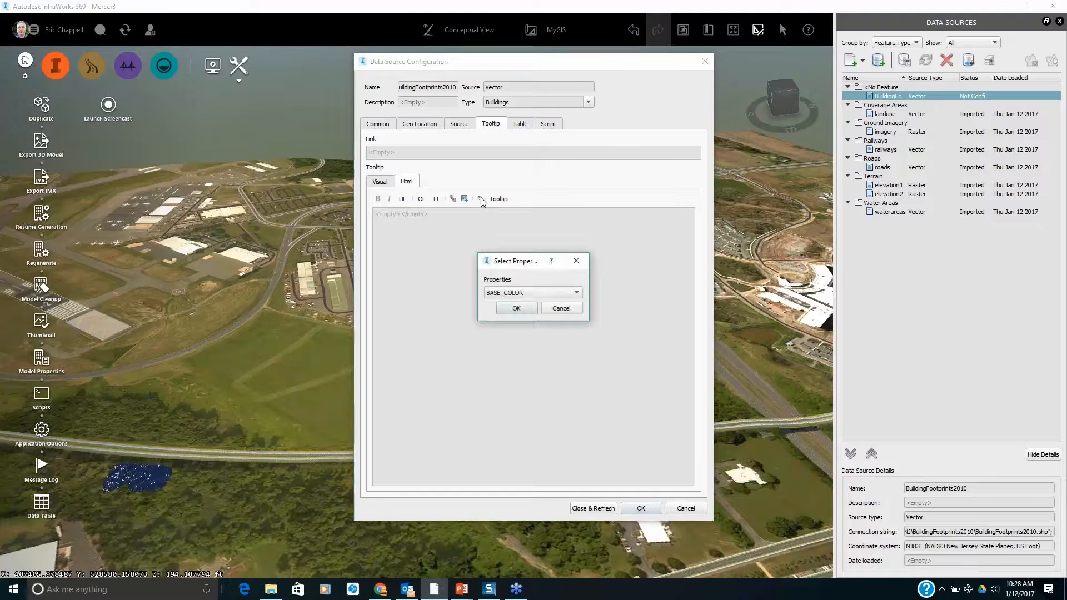
click(521, 293)
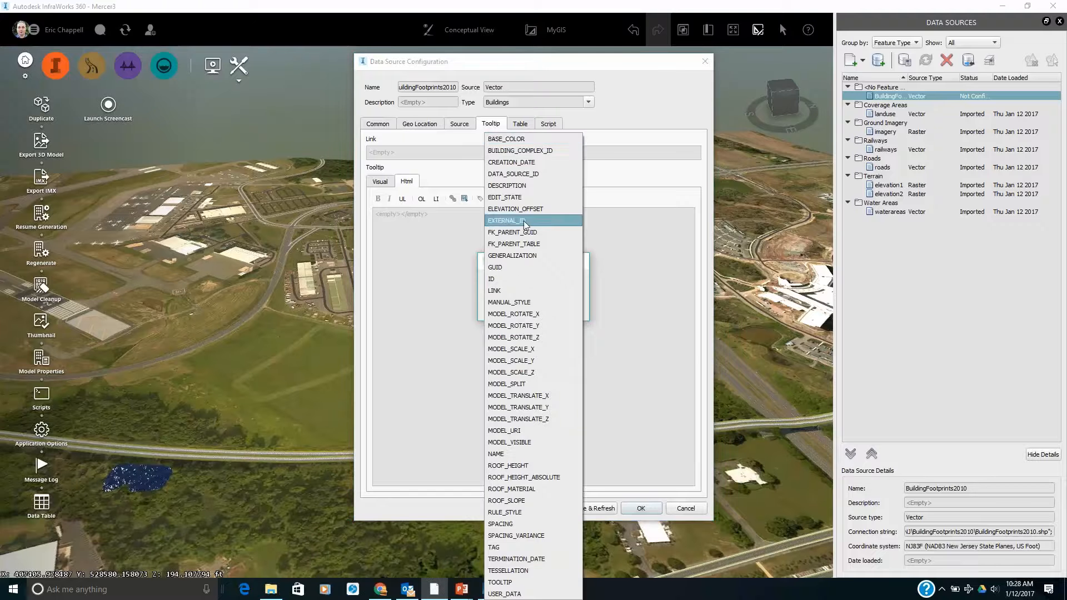
click(515, 185)
click(511, 305)
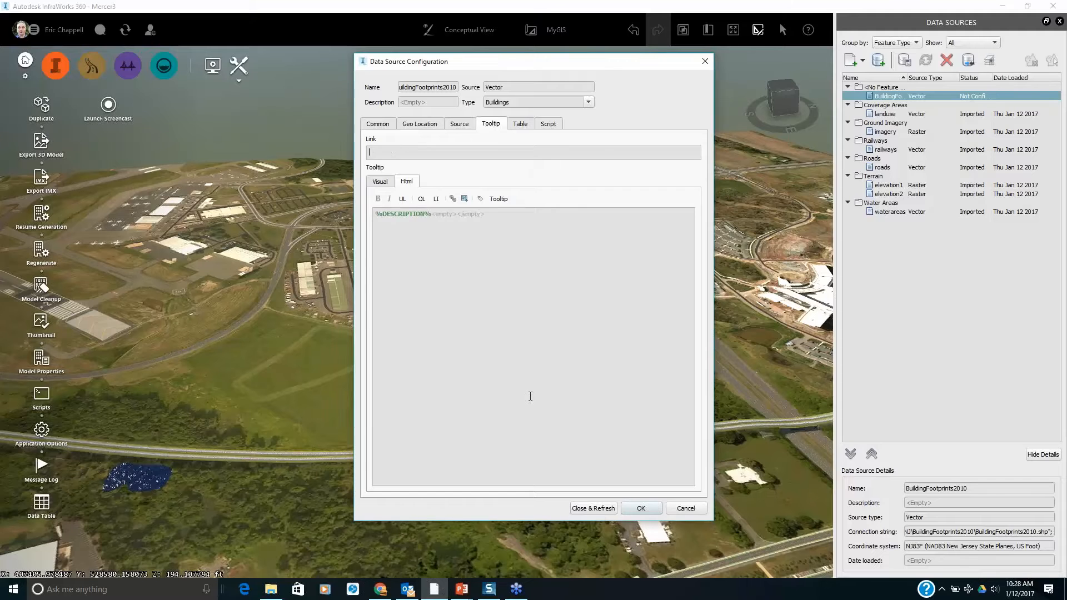
click(609, 508)
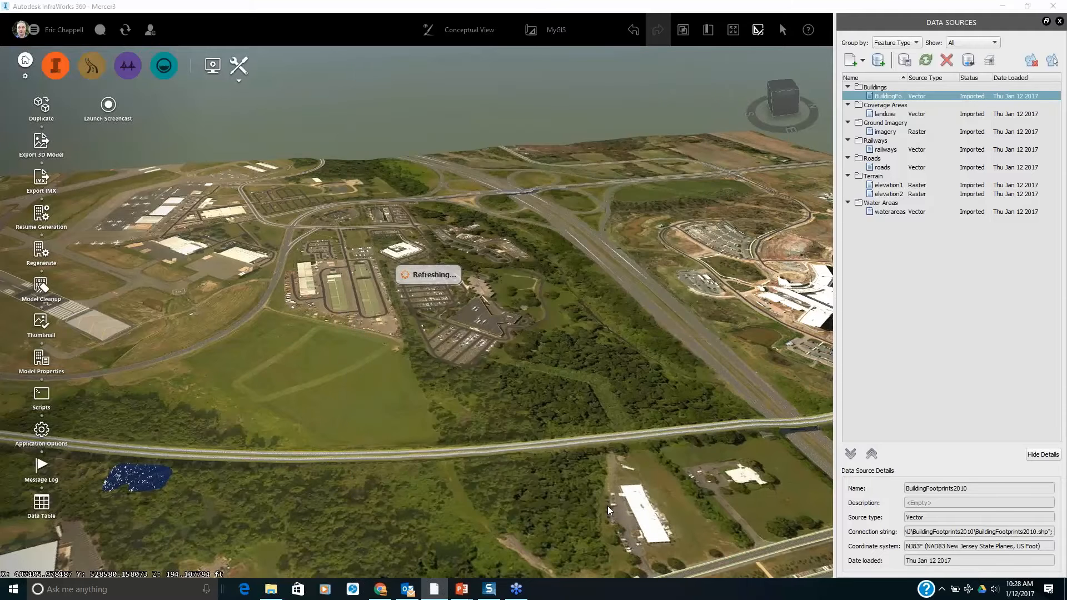
Examine the imported buildings in the residential and commercial areas from several distances and angles
scroll(410, 358, down, 3)
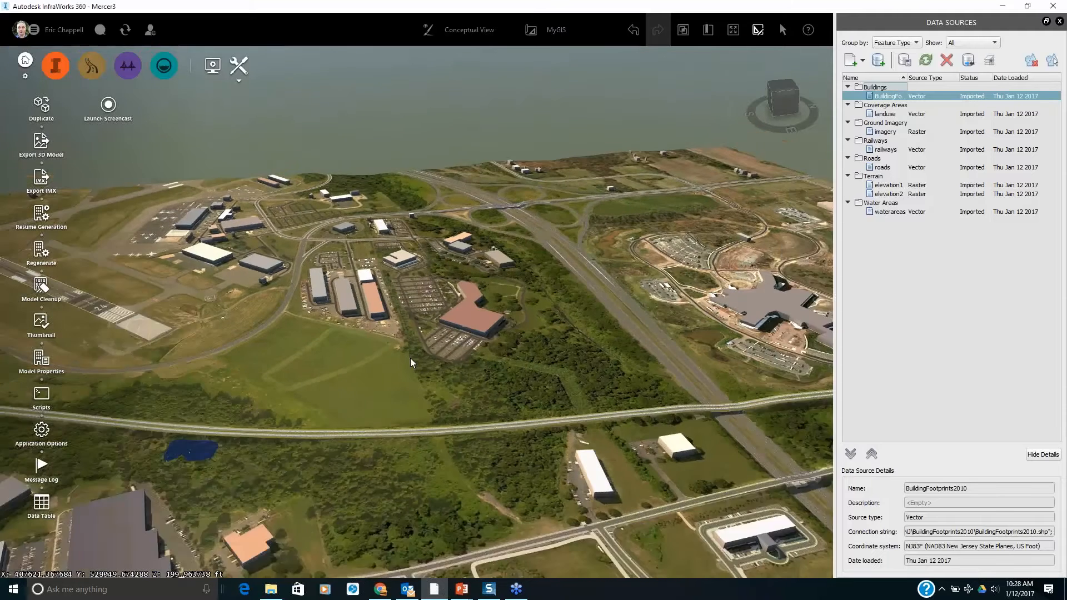
scroll(410, 358, down, 5)
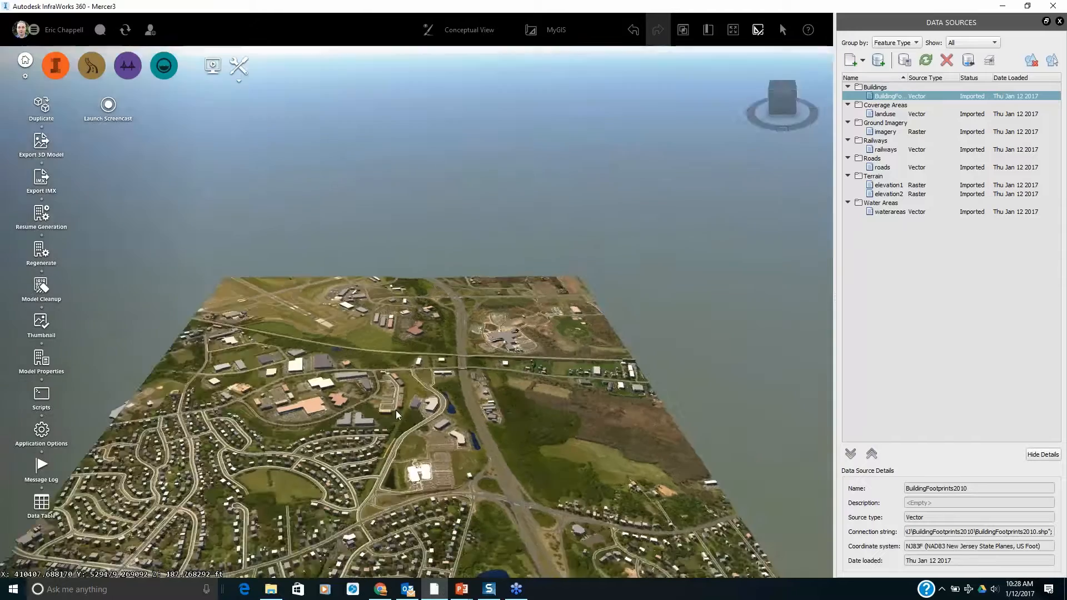
scroll(399, 401, up, 6)
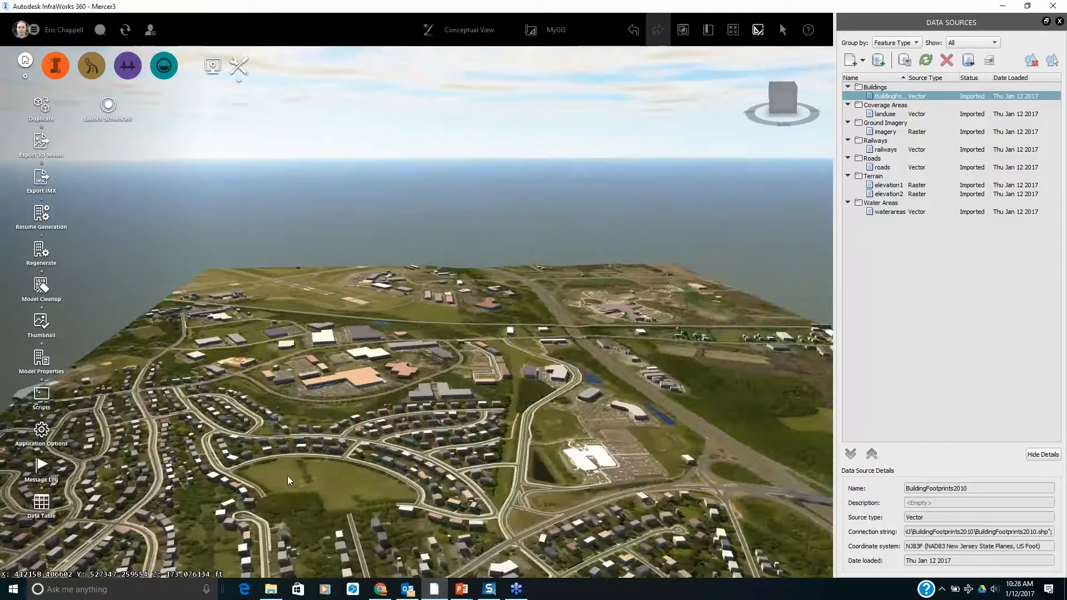
scroll(267, 501, up, 5)
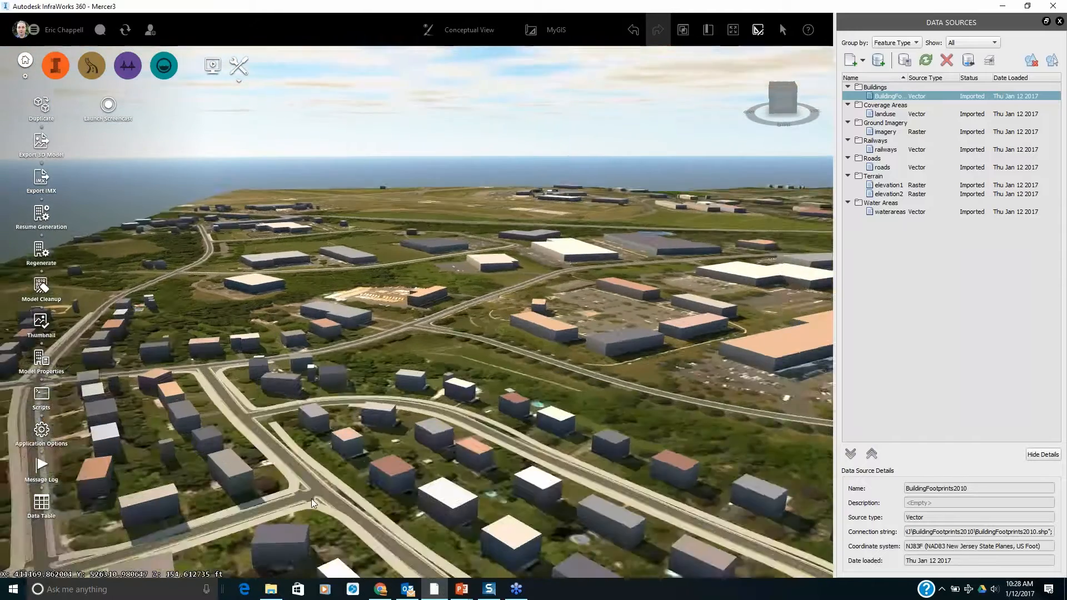
drag(312, 500, 335, 521)
scroll(335, 521, down, 6)
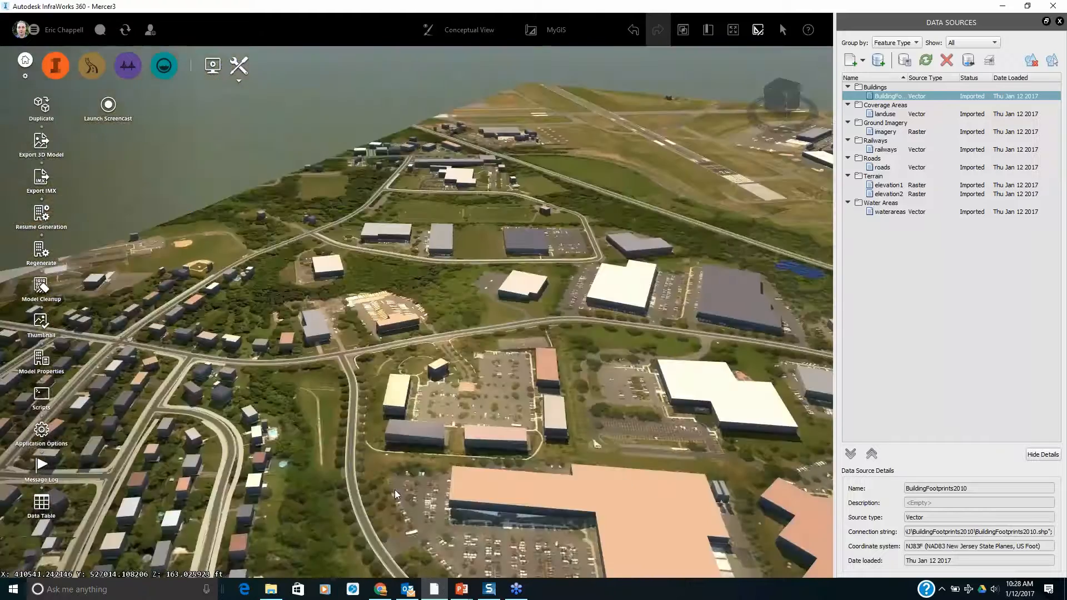
drag(394, 489, 359, 451)
scroll(735, 470, up, 2)
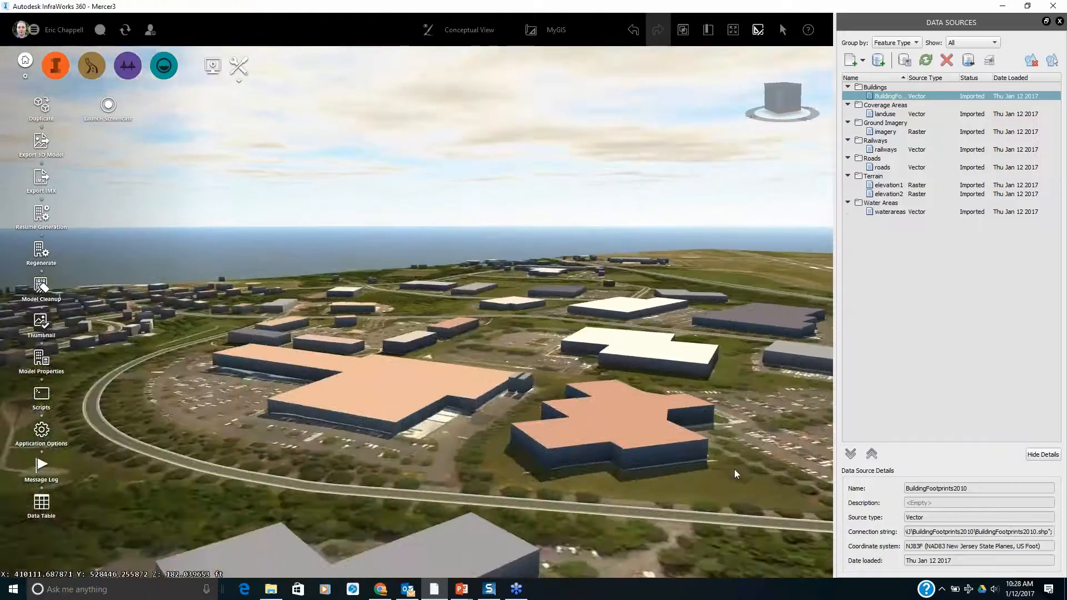
middle_drag(735, 469, 457, 482)
scroll(456, 482, down, 8)
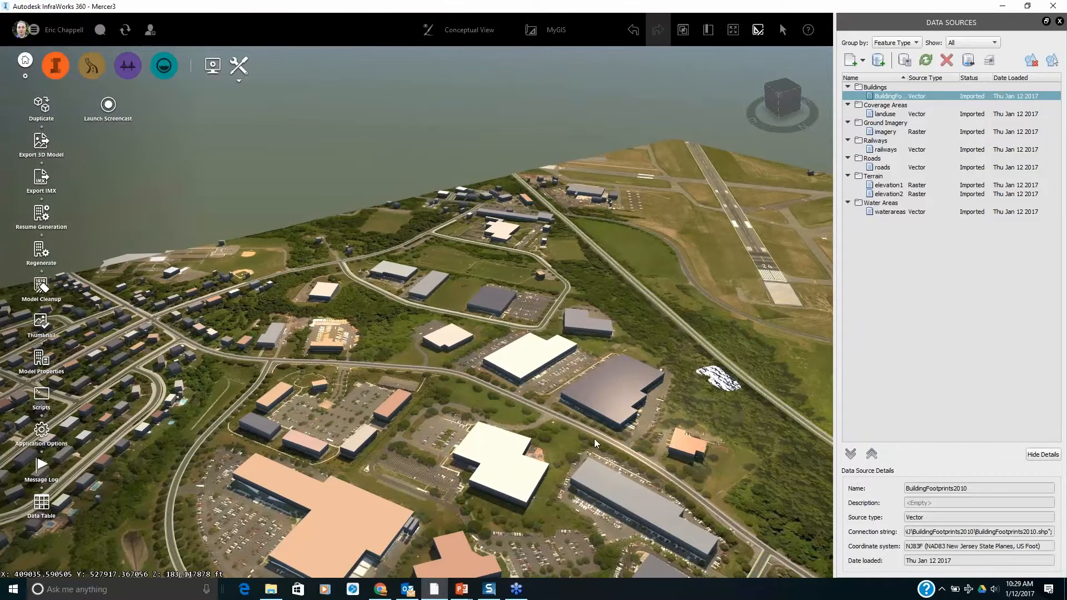
drag(594, 439, 581, 440)
scroll(581, 439, up, 3)
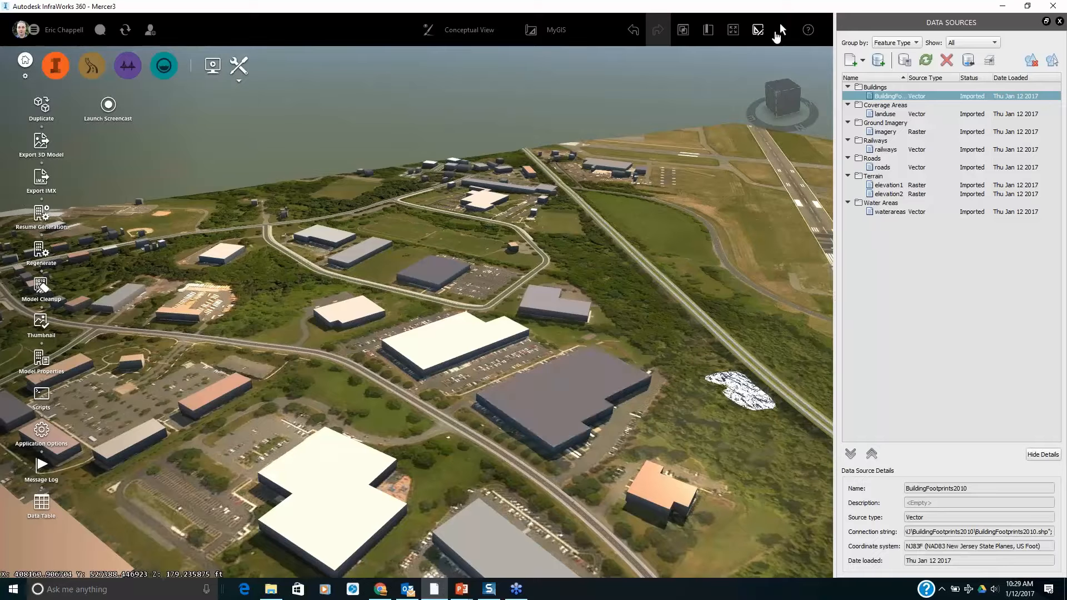
Insert the DESCRIPTION property into the HTML tooltip of the large dark-roofed building near the pond and display that tooltip
click(562, 384)
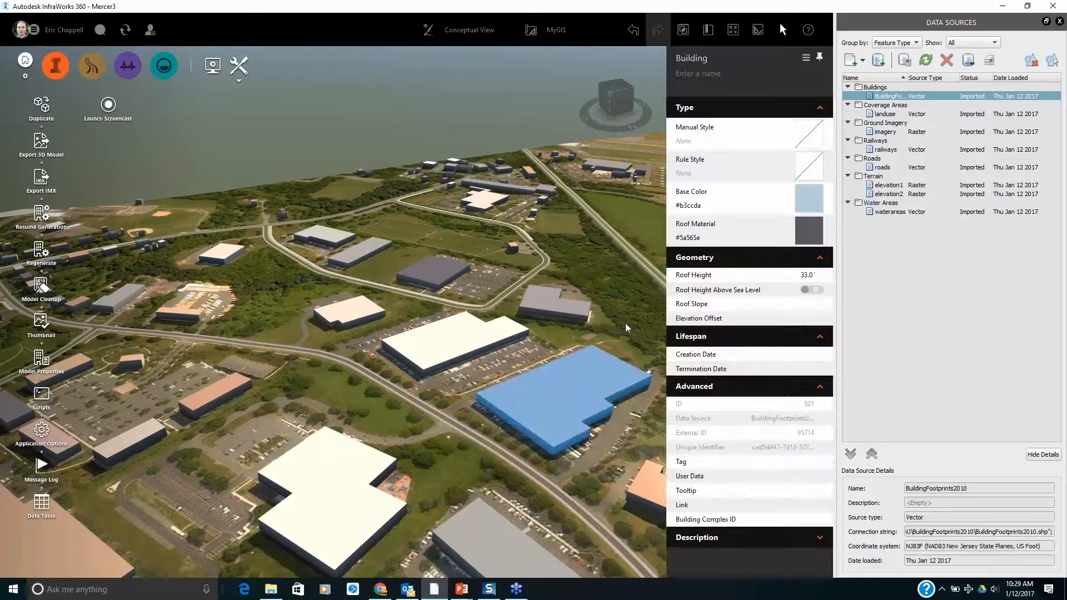
key(Escape)
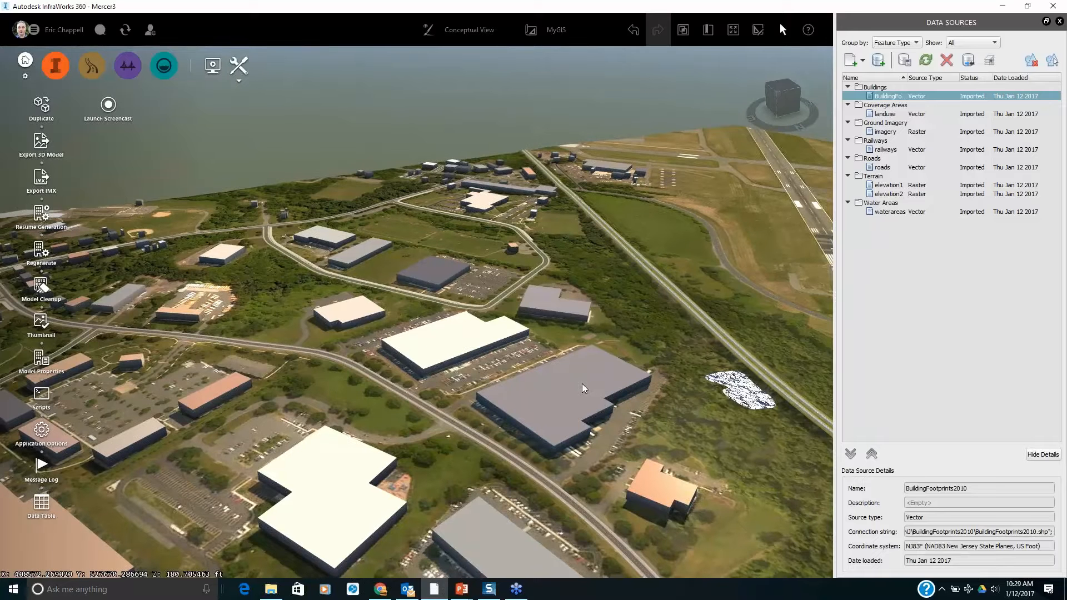
click(583, 387)
right_click(582, 384)
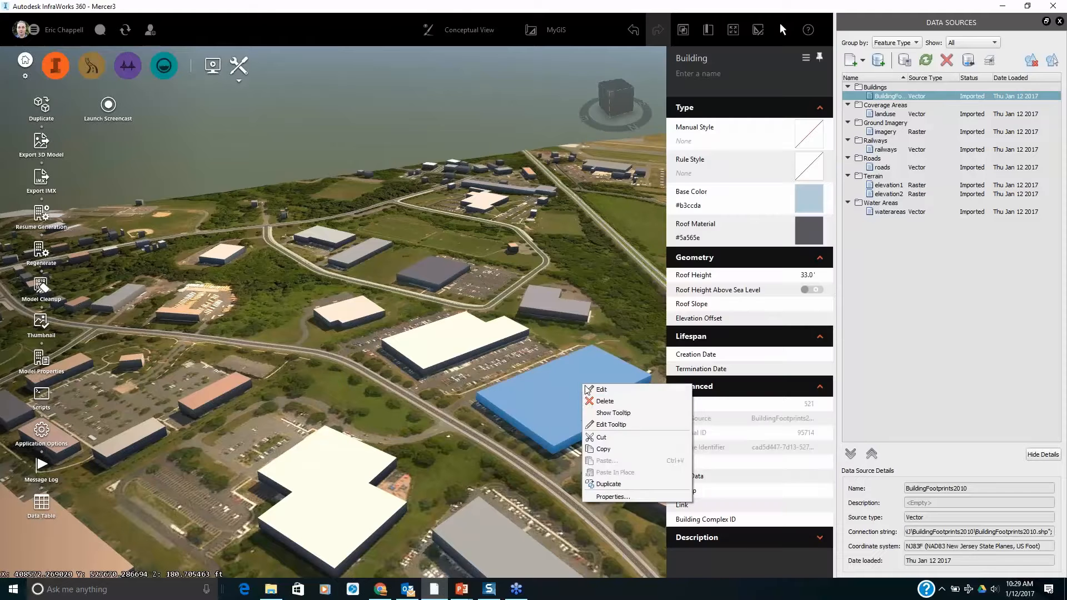
click(612, 423)
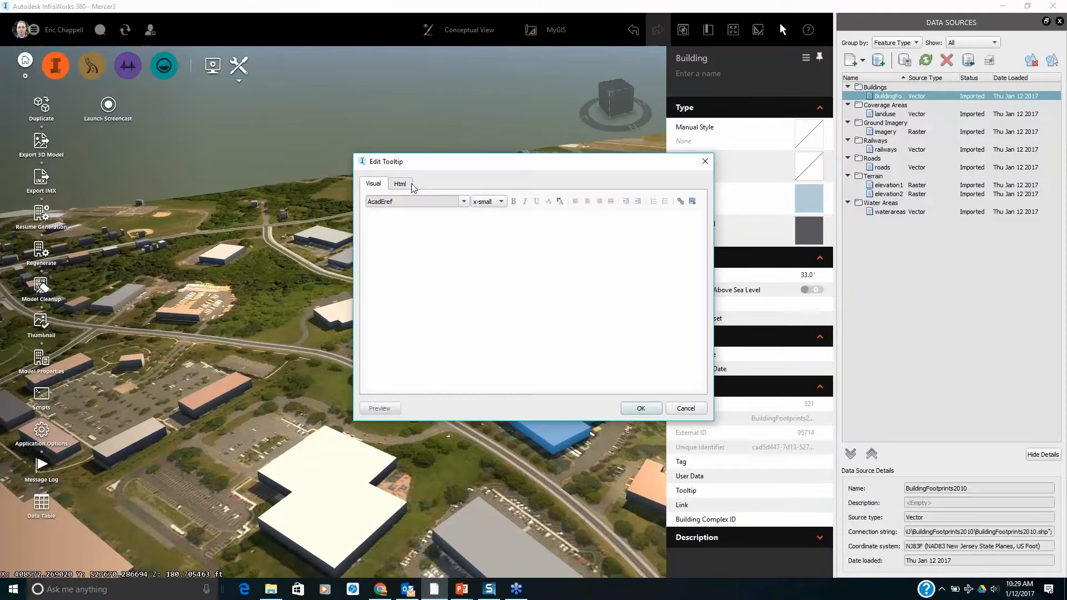
click(409, 185)
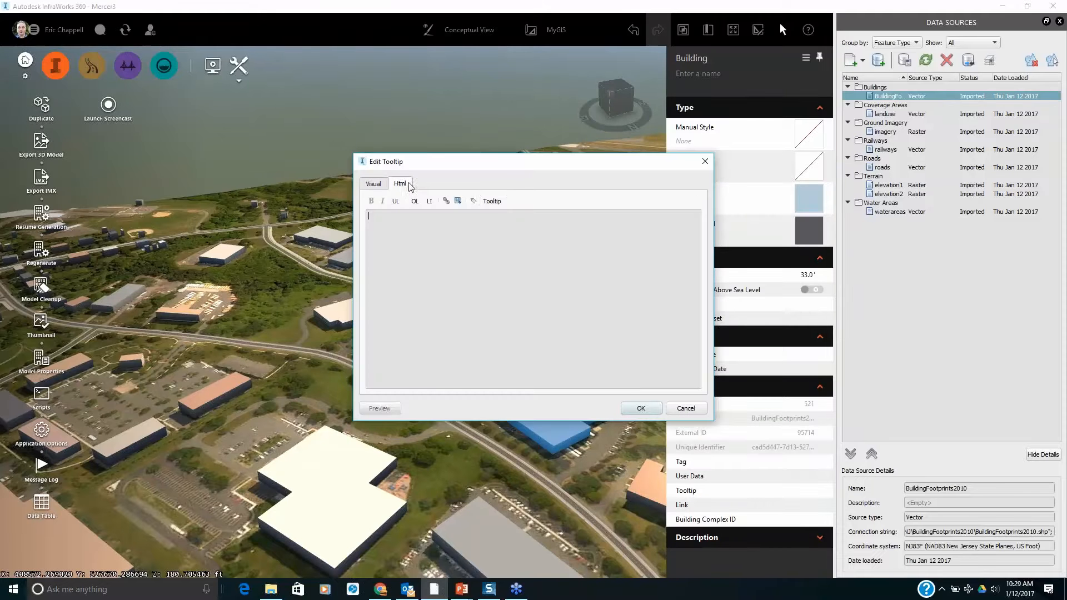
click(474, 202)
click(514, 294)
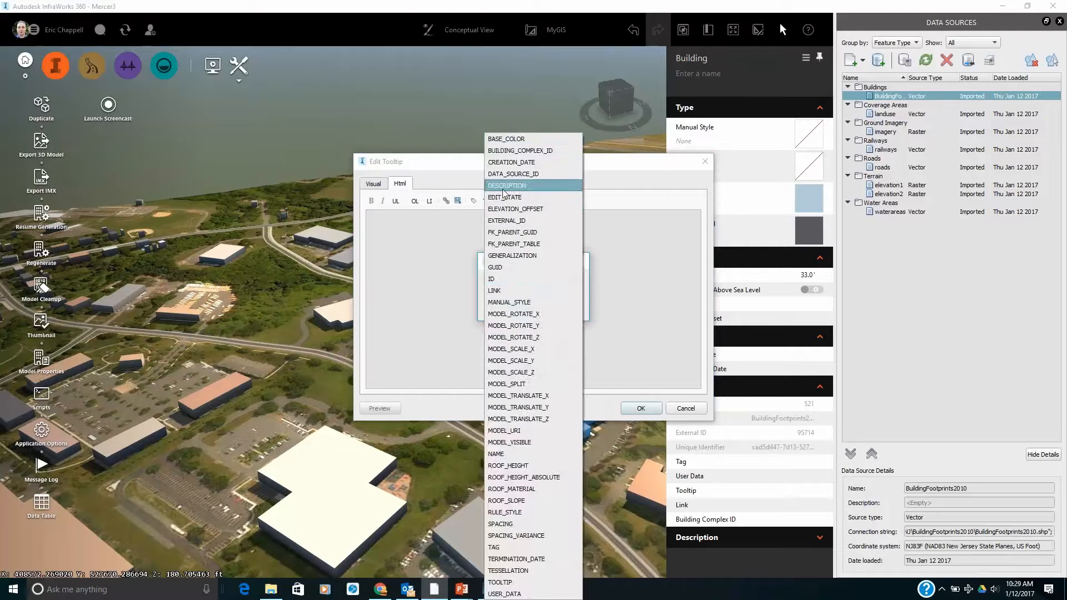
click(507, 185)
click(506, 307)
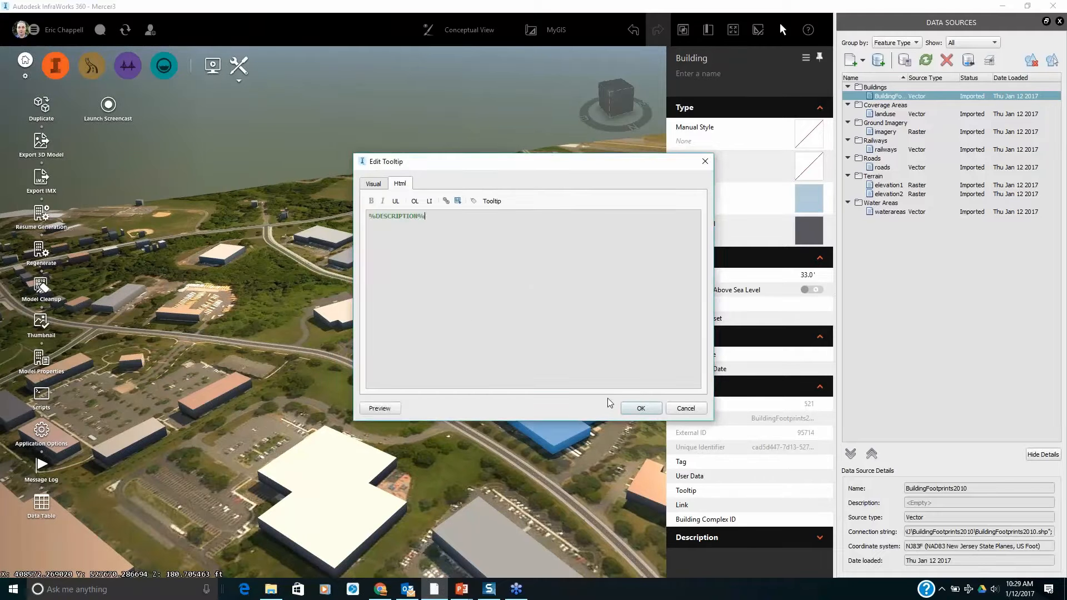
click(641, 408)
click(611, 324)
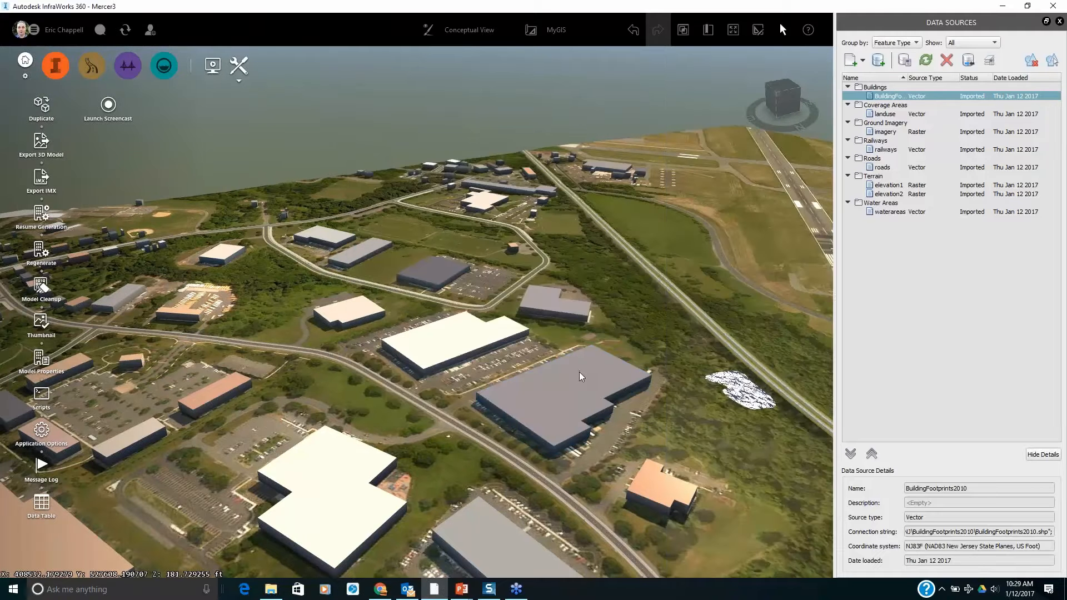
mouse_move(579, 372)
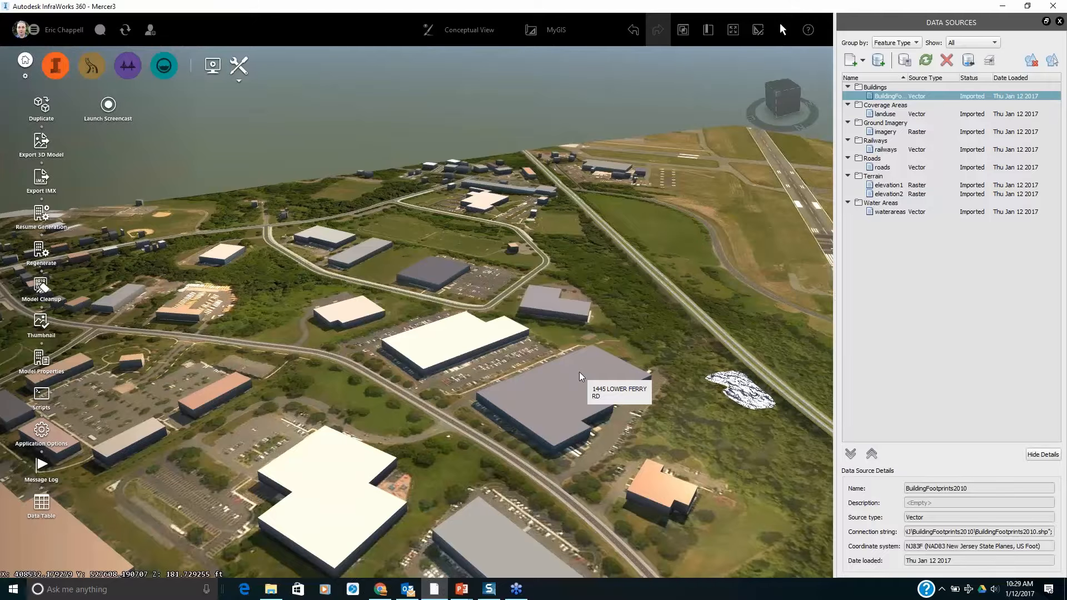
Examine the model's buildings, roads and ponds from oblique and overhead views
drag(632, 412, 568, 269)
middle_drag(568, 269, 552, 316)
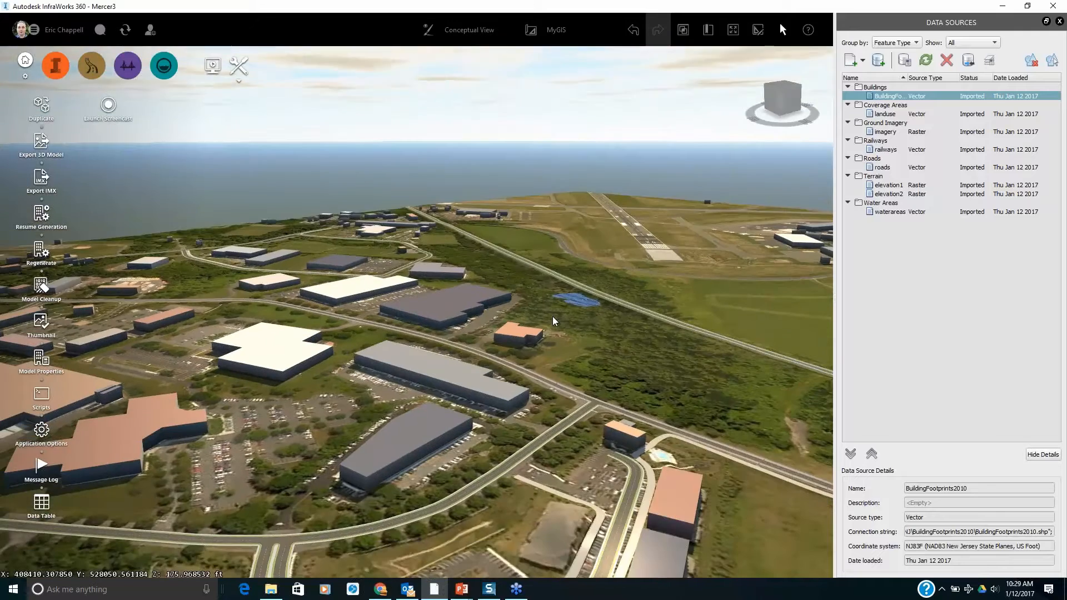
scroll(536, 322, down, 5)
middle_drag(572, 305, 428, 325)
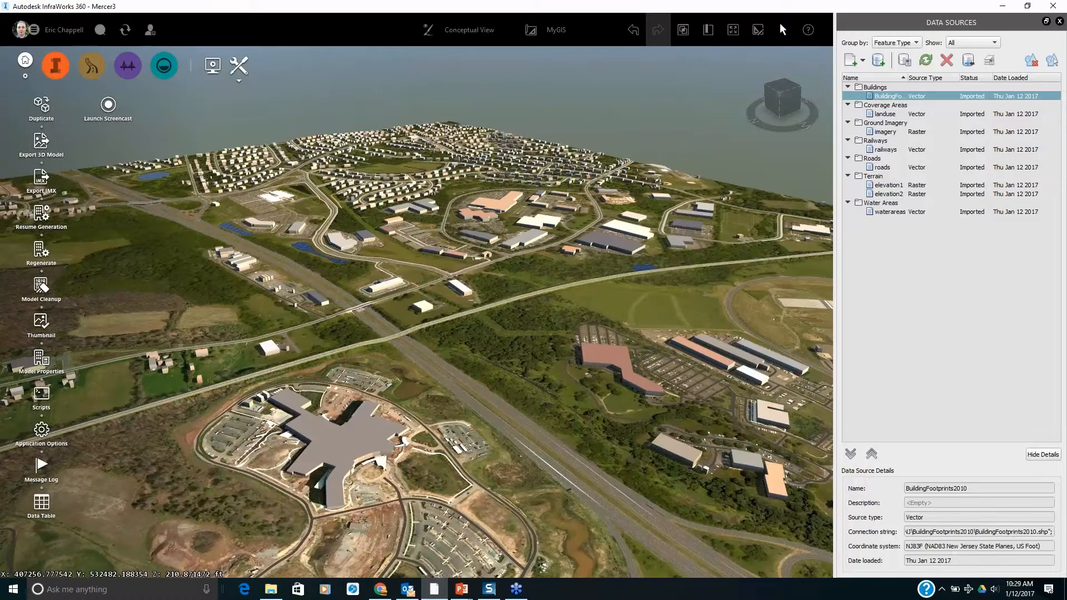
scroll(411, 384, down, 3)
middle_drag(417, 376, 429, 424)
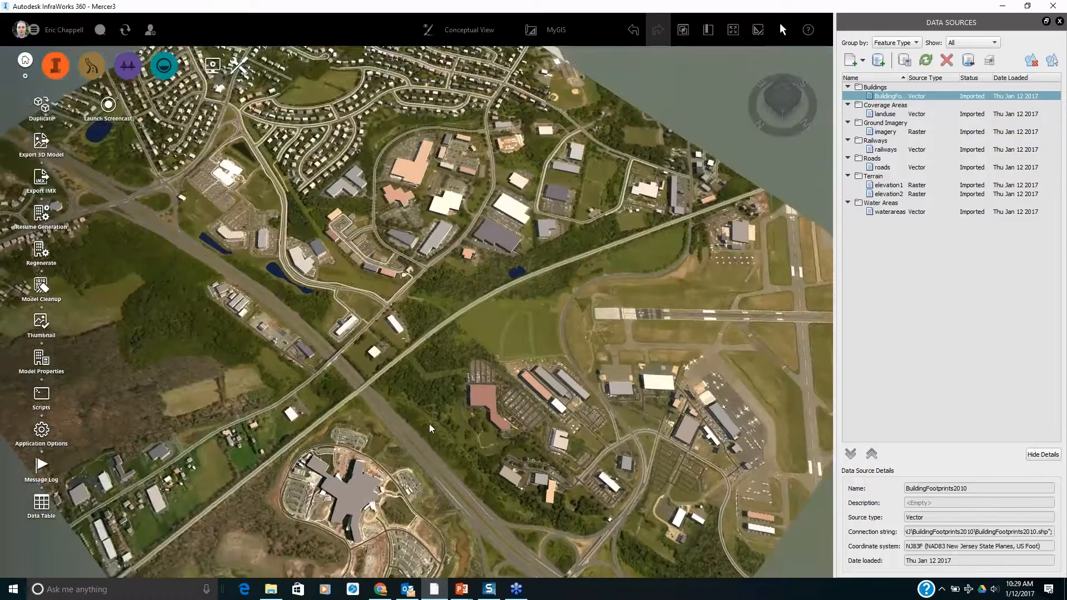
scroll(487, 533, up, 3)
middle_drag(487, 533, 391, 326)
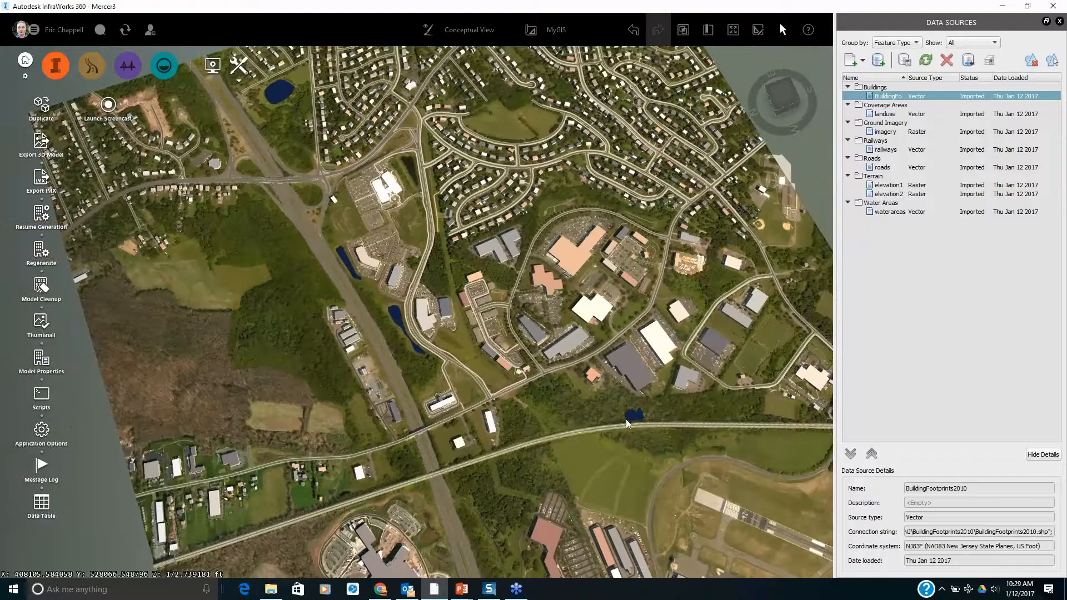
Add nhdstreams2002.shp from the nhdstreams2002shp folder to the model as a data source and set its type to Water Areas
click(265, 592)
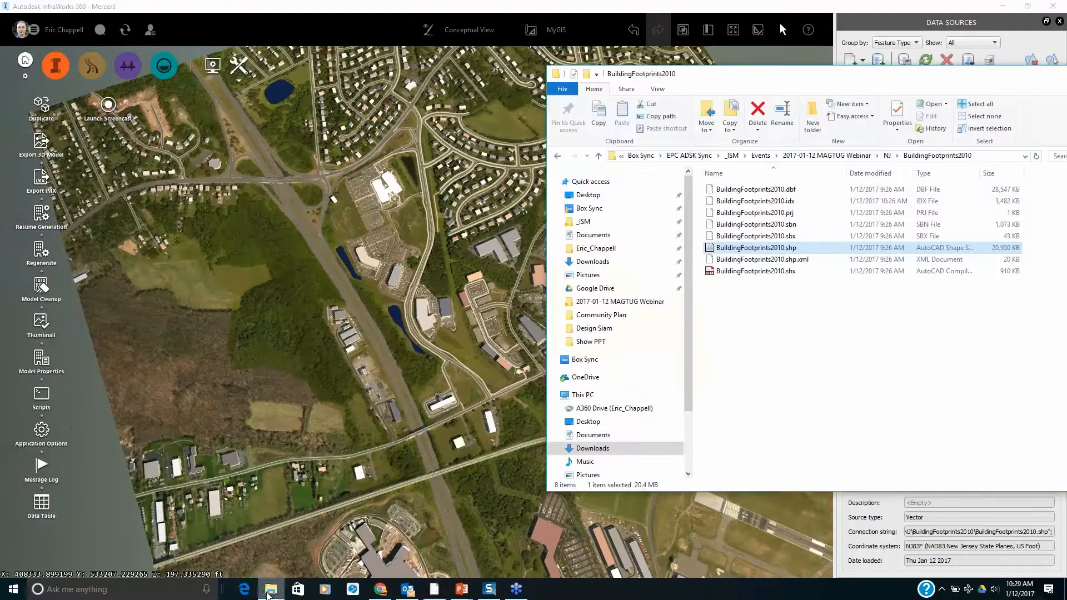
click(558, 157)
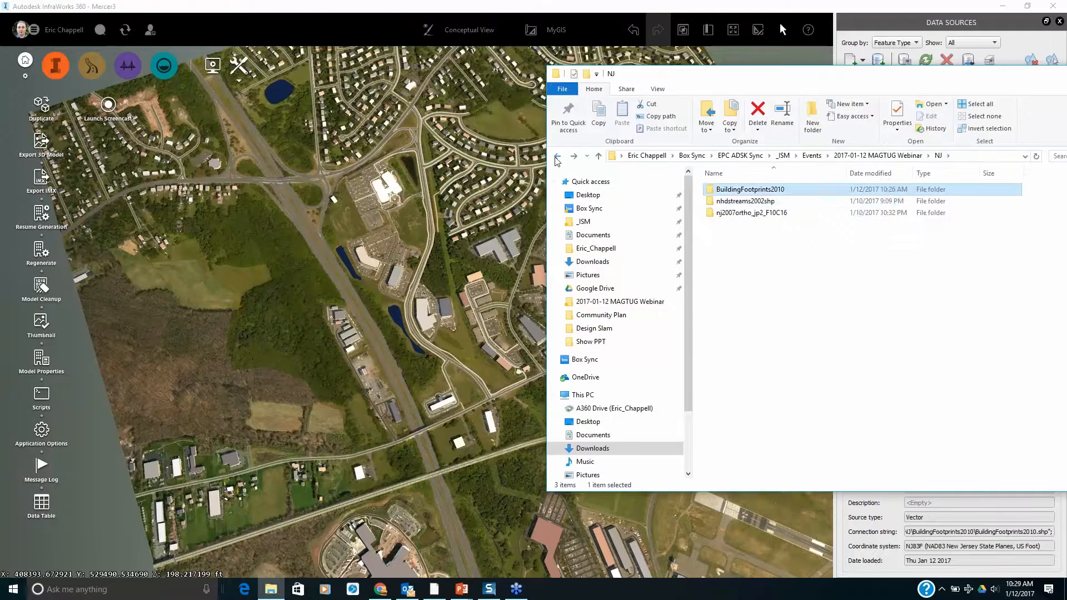
double_click(741, 202)
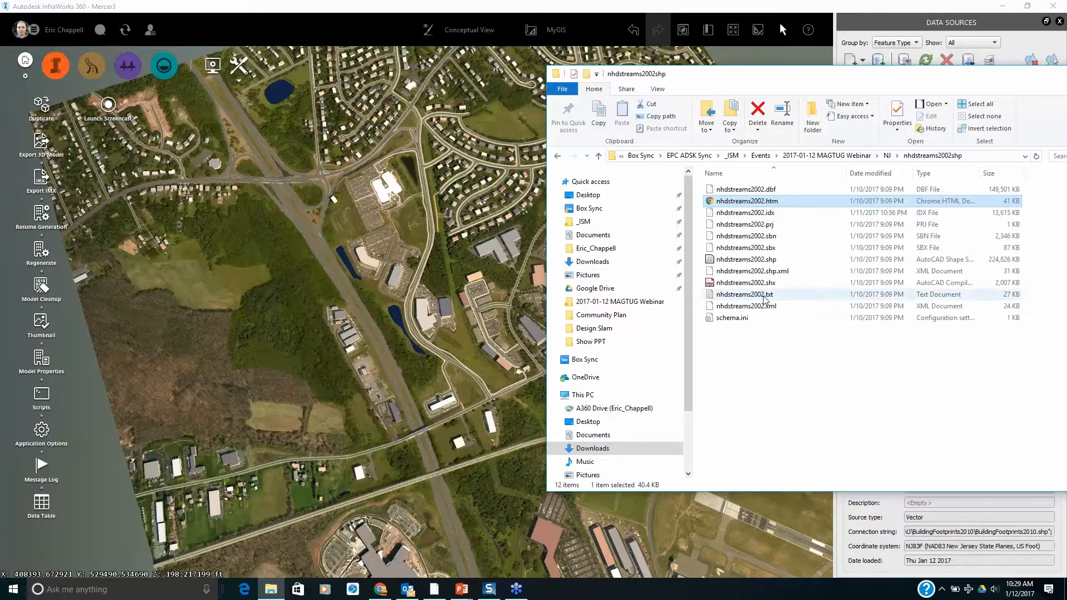
click(753, 262)
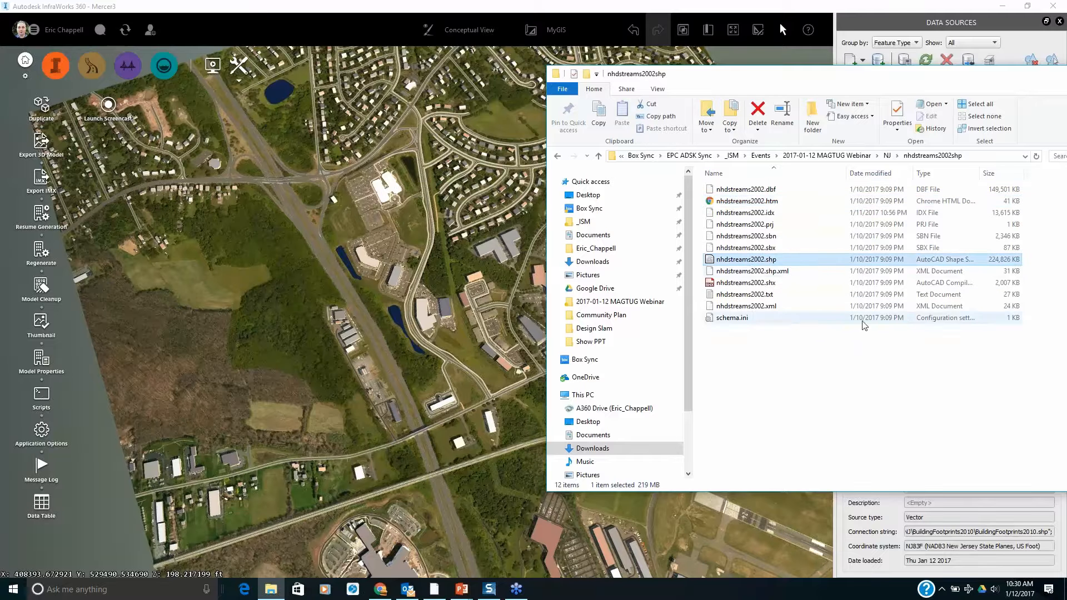
drag(759, 261, 279, 337)
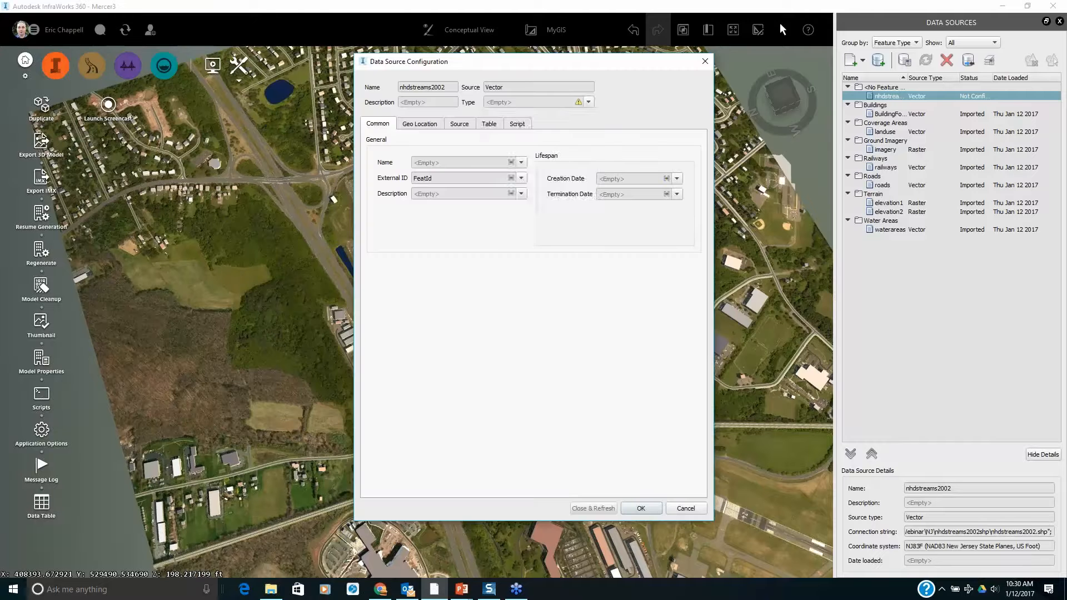
click(588, 101)
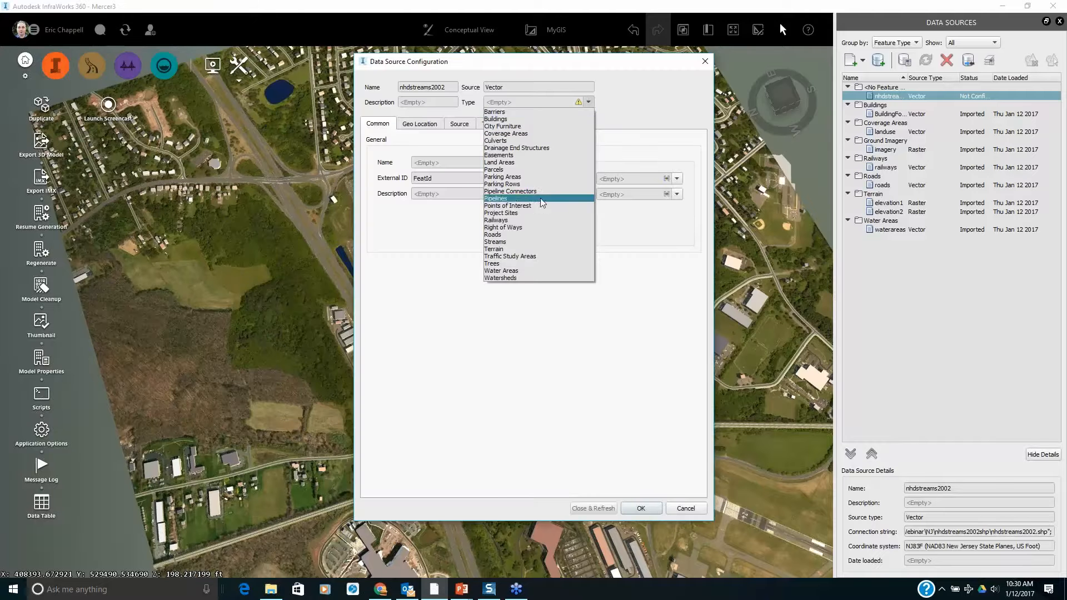
click(516, 272)
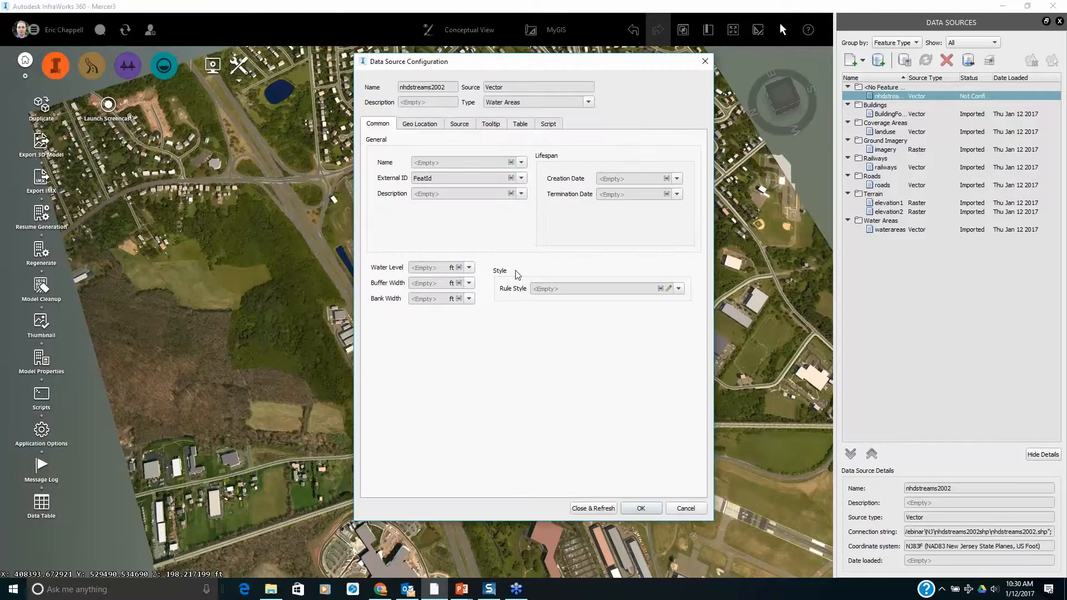
Set the nhdstreams2002 source's buffer width to 5 ft, its draping to Drape, and enable clipping to the model extent
click(436, 287)
text(5)
click(432, 125)
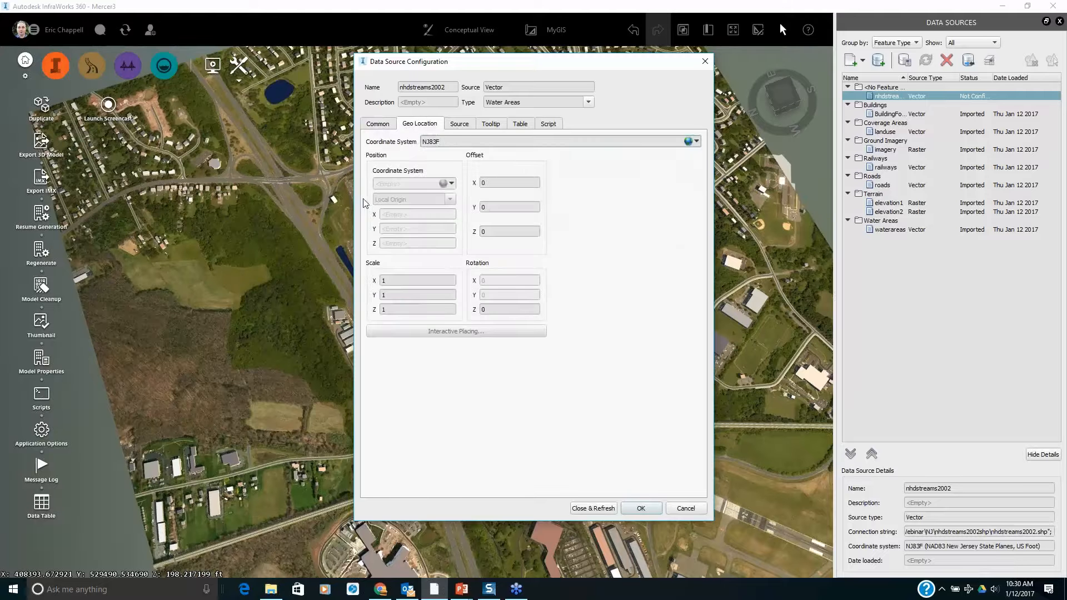
click(459, 124)
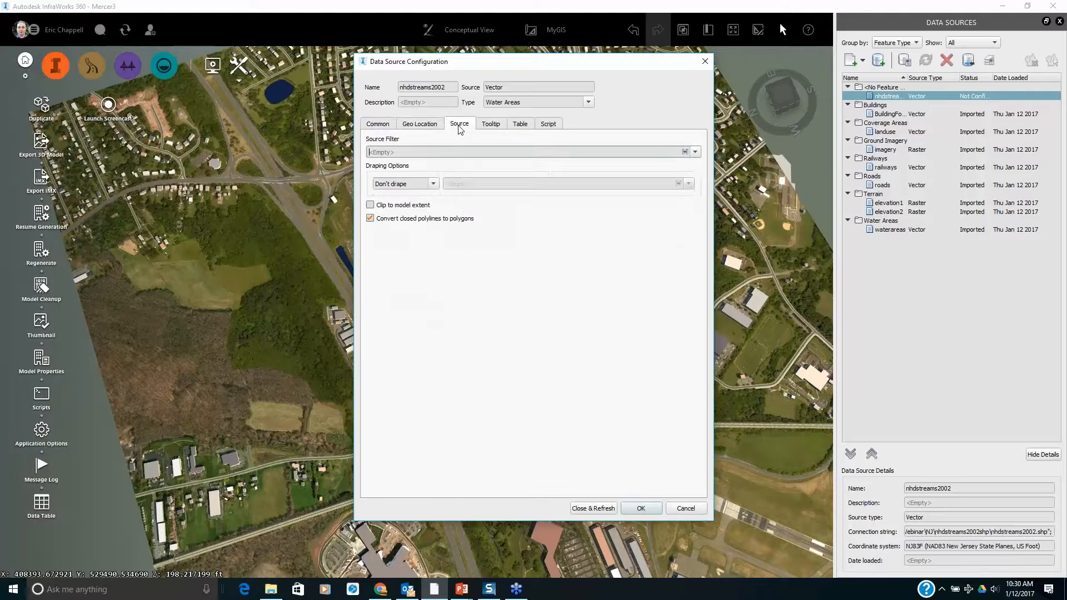
click(432, 184)
click(415, 199)
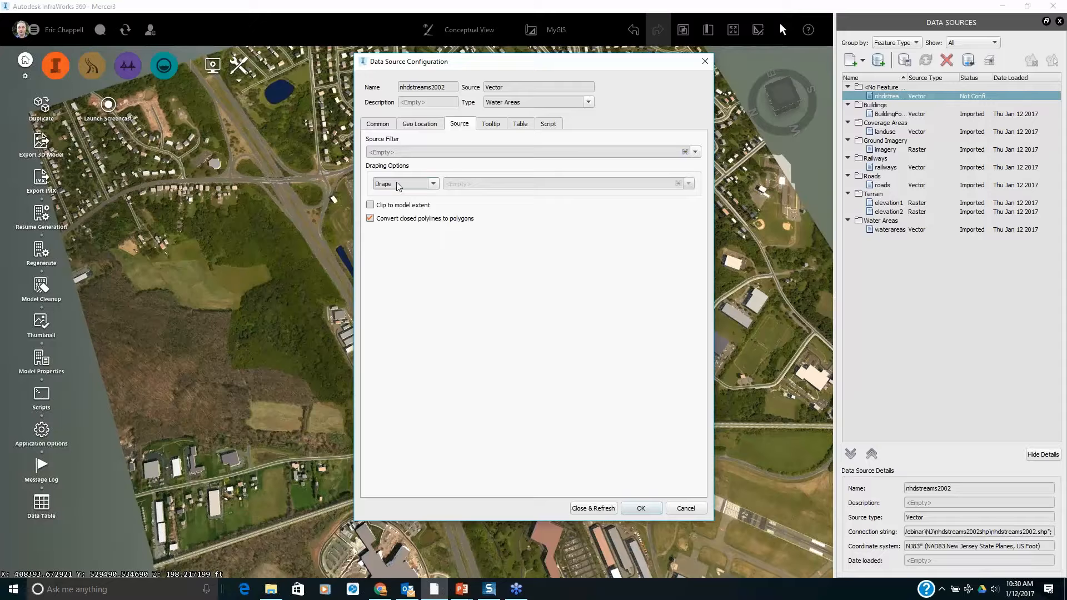
click(370, 204)
Recheck the common, geo location and source settings of nhdstreams2002, and close the configuration with a refresh to import the streams
click(379, 124)
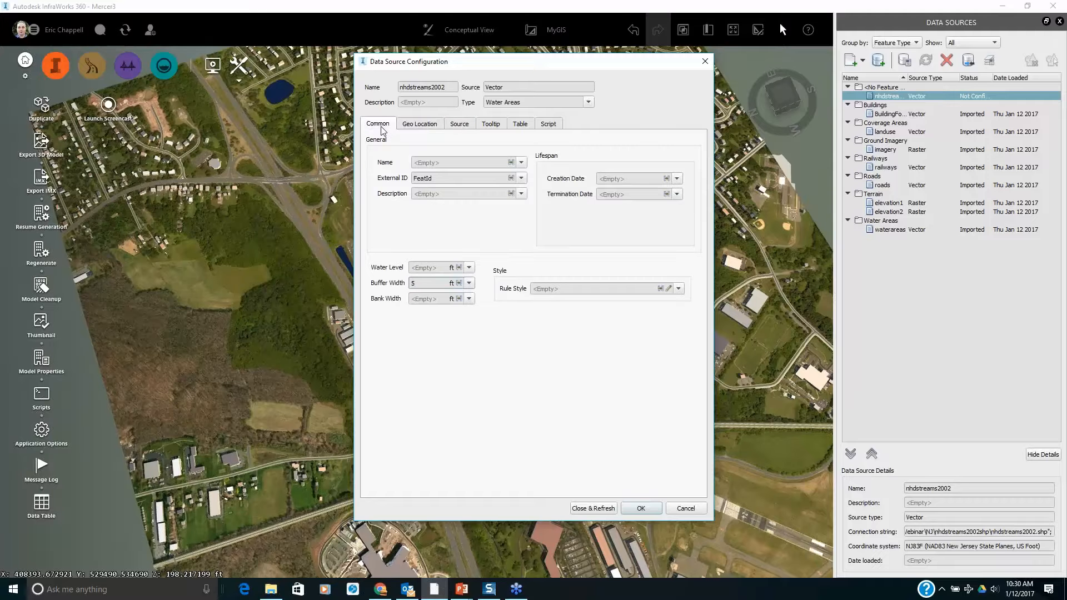
click(411, 123)
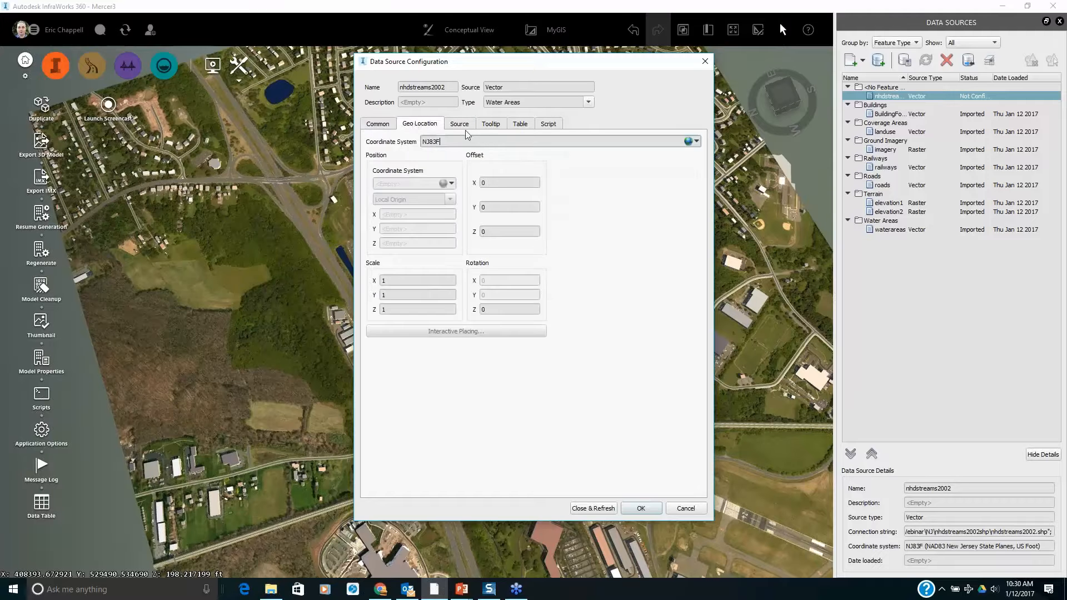
click(469, 125)
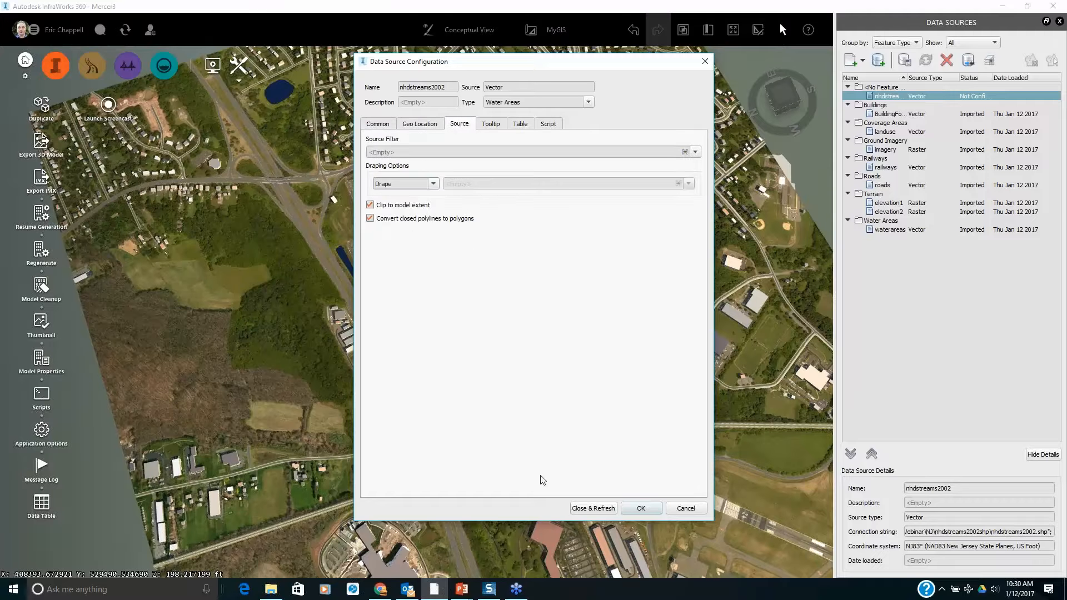
click(577, 508)
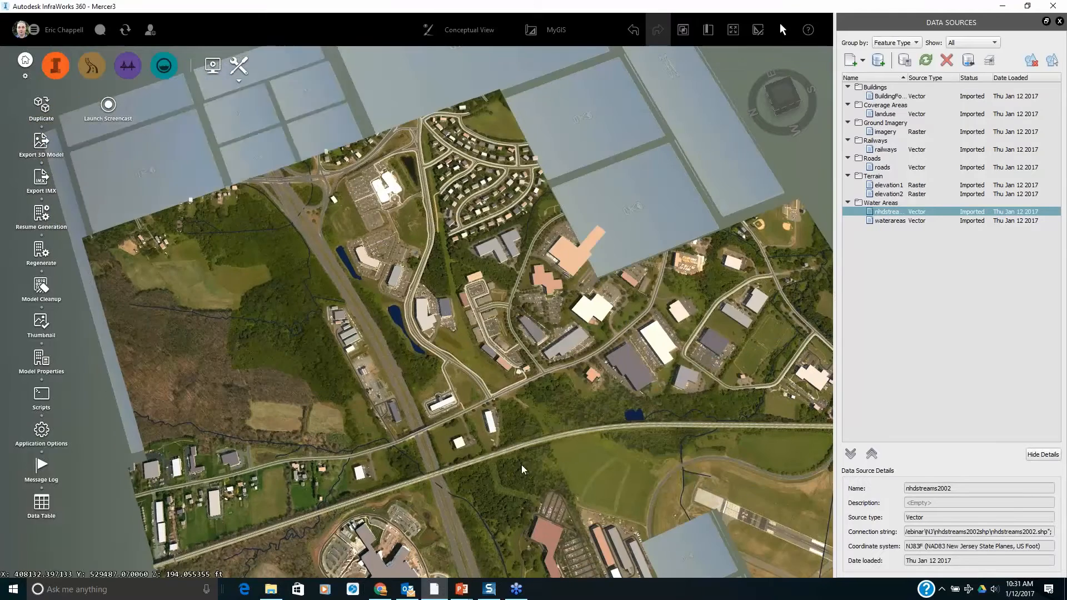
Examine the imported streams across the fields, woods and developed areas from several distances and oblique angles
drag(532, 465, 631, 396)
scroll(631, 396, down, 2)
middle_drag(367, 383, 392, 389)
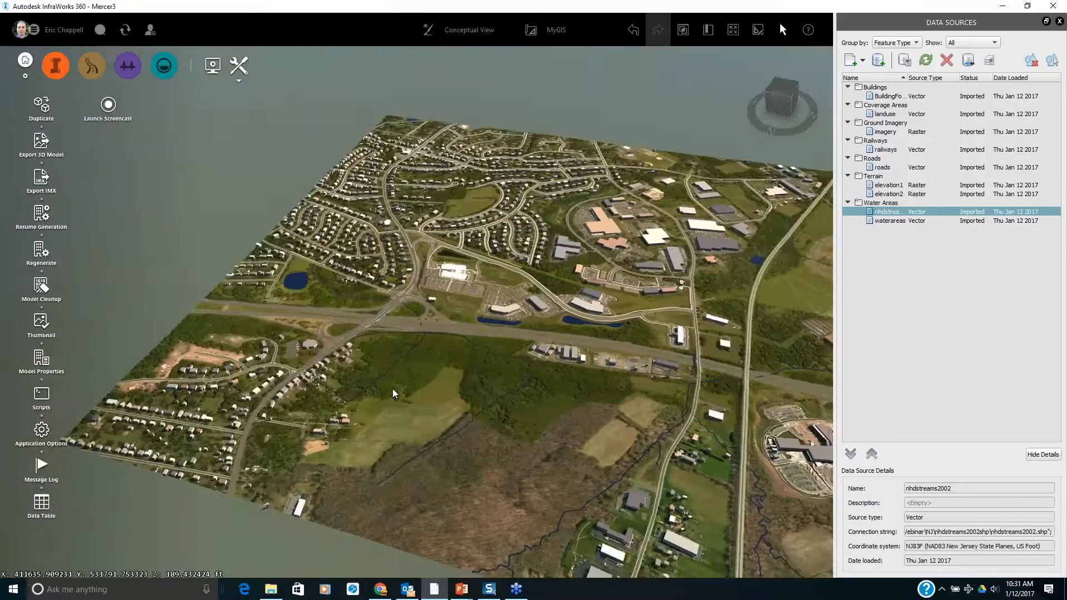
scroll(389, 395, up, 5)
scroll(428, 394, up, 1)
middle_drag(450, 373, 325, 439)
drag(705, 418, 512, 402)
scroll(451, 392, down, 10)
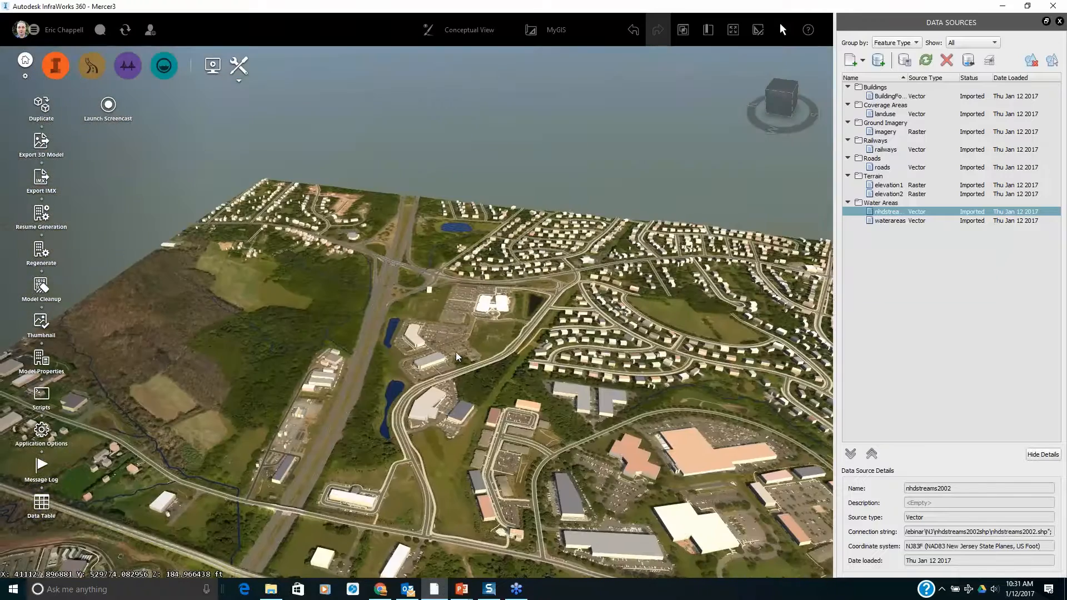
middle_drag(456, 354, 454, 354)
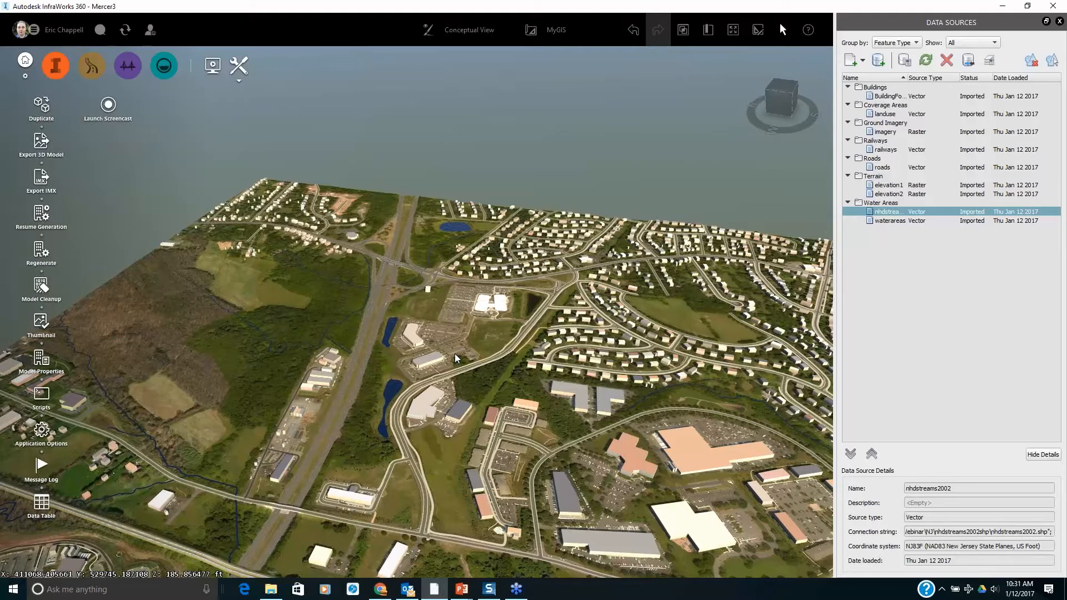
drag(455, 358, 526, 326)
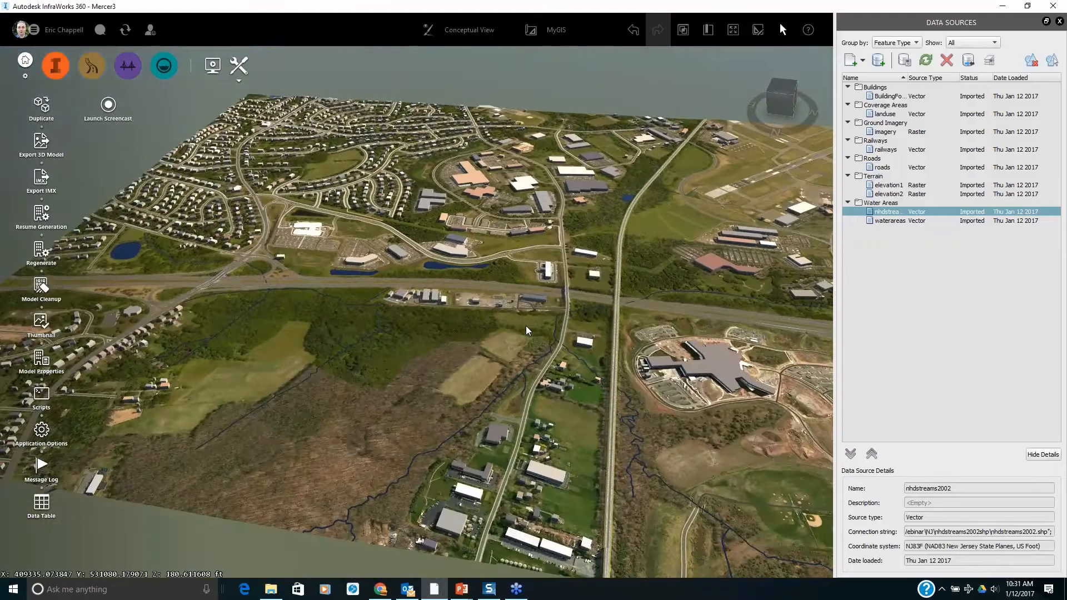
scroll(502, 334, up, 2)
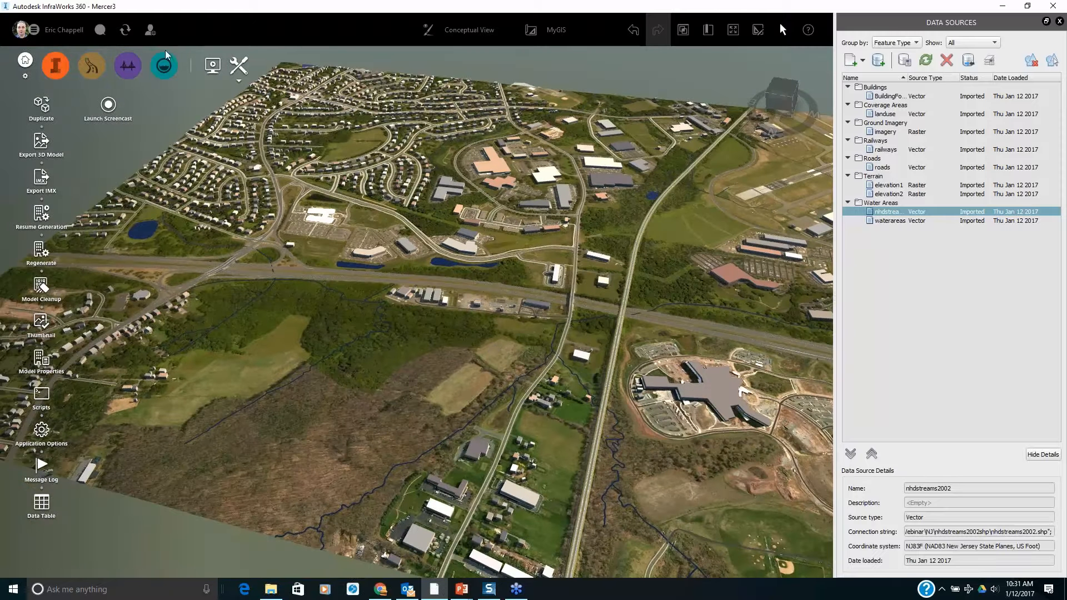
Create a terrain theme named New Theme that analyzes elevation with six red-to-blue rules, and turn its display off after viewing it
click(59, 68)
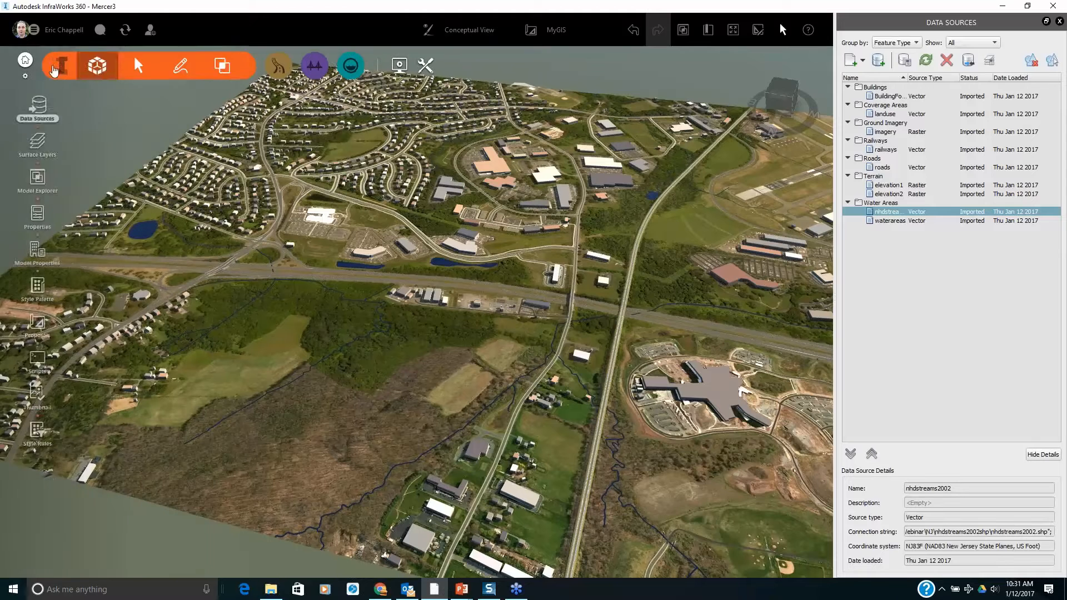
click(222, 68)
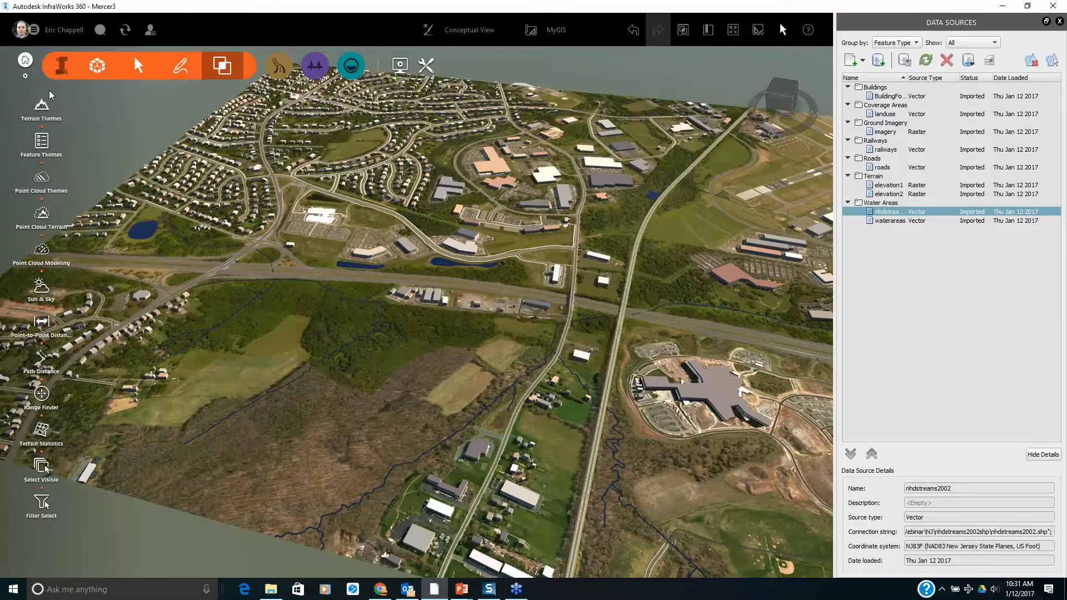
click(44, 104)
drag(684, 493, 589, 439)
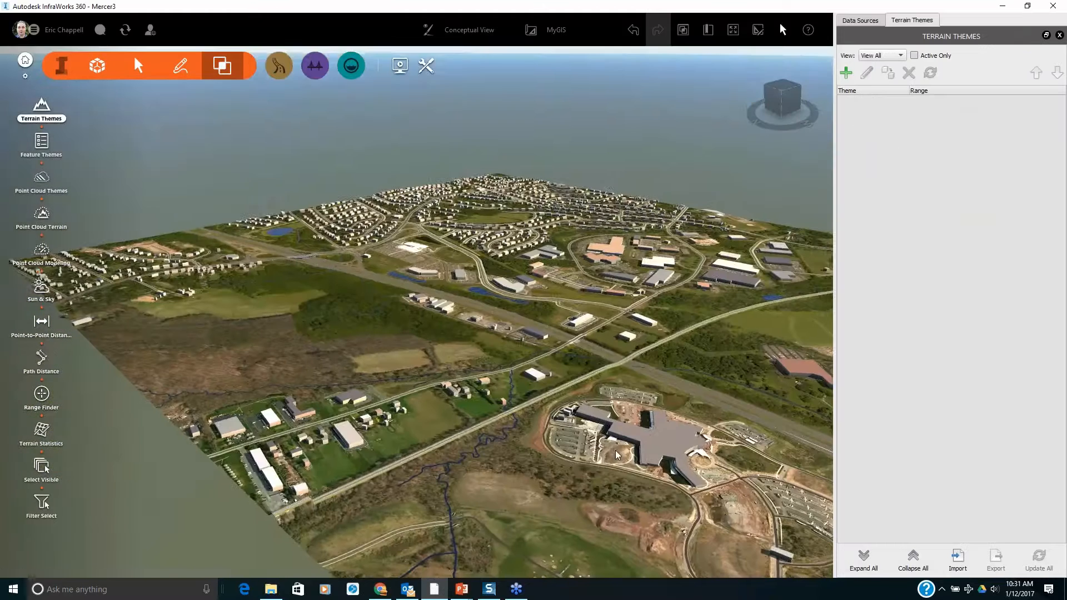
middle_drag(589, 439, 344, 370)
click(846, 80)
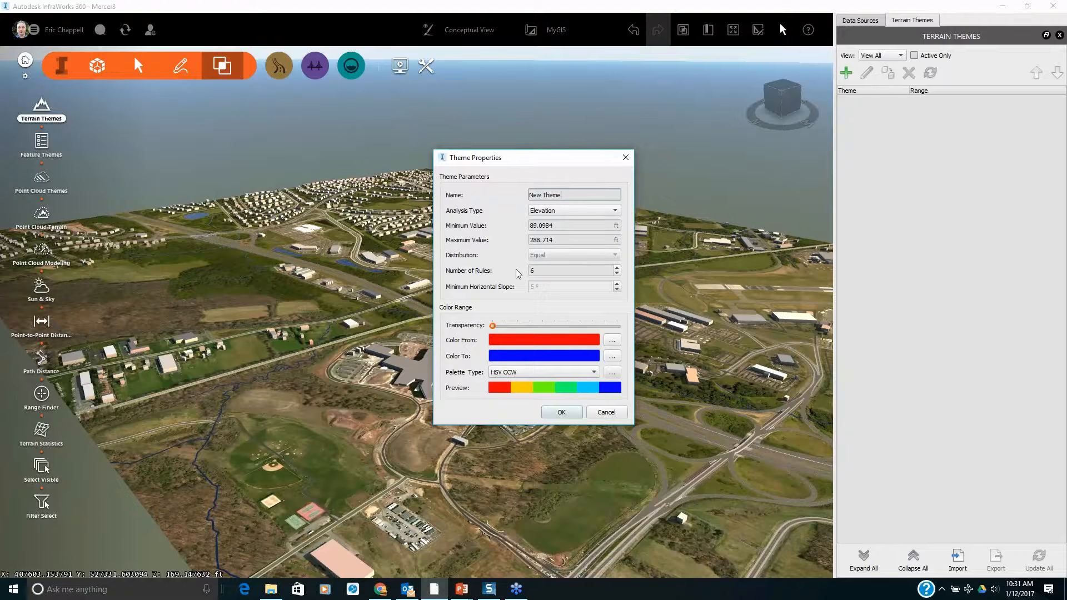
click(561, 416)
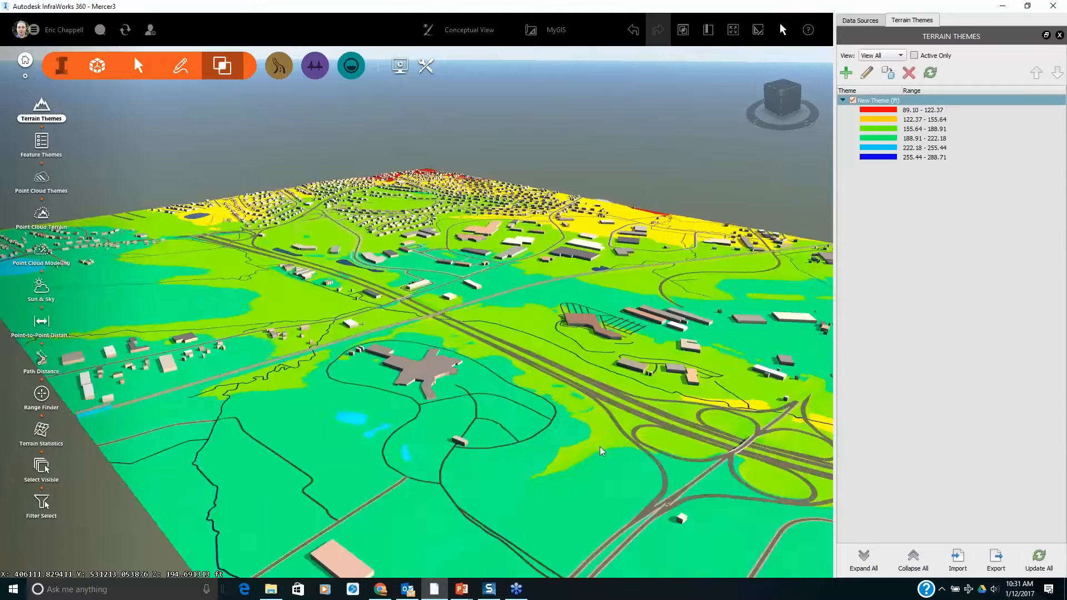
drag(633, 471, 424, 391)
click(853, 100)
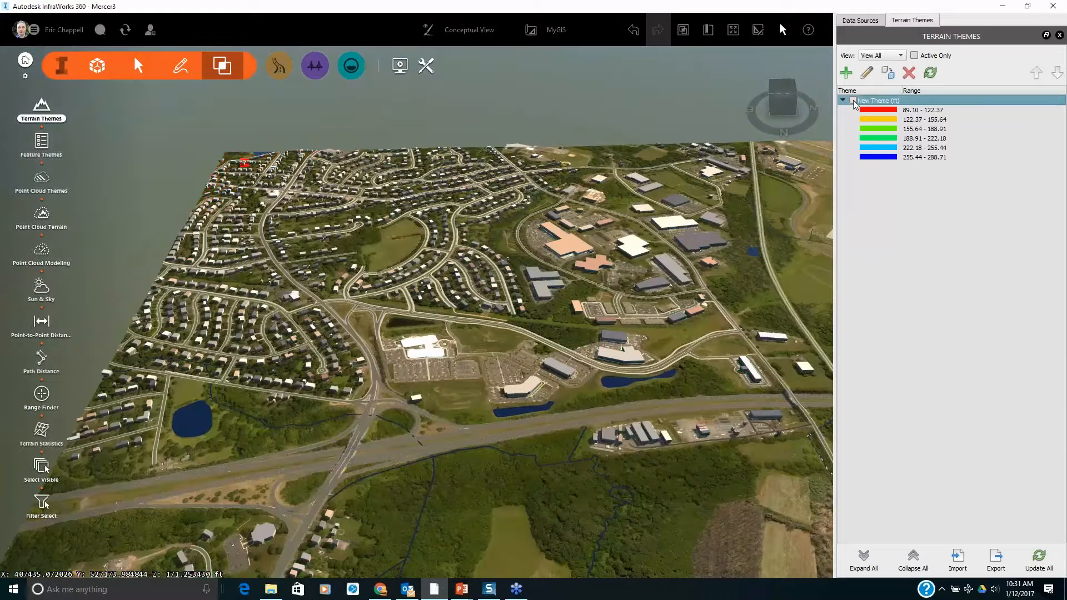
Examine the feature classes and building properties offered for a new feature theme, without creating the theme
click(42, 145)
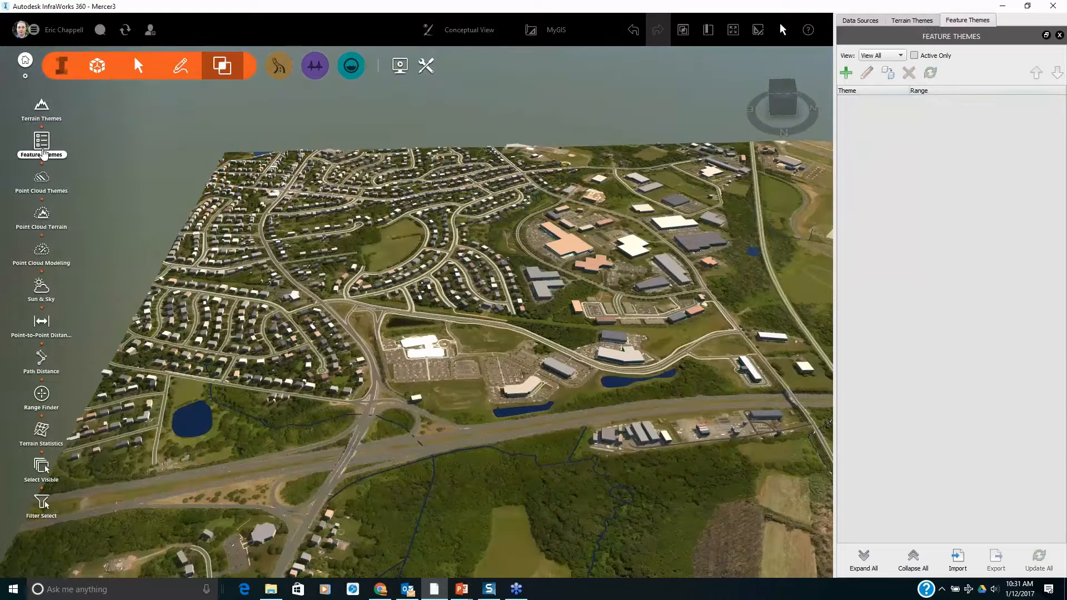
drag(503, 464, 426, 421)
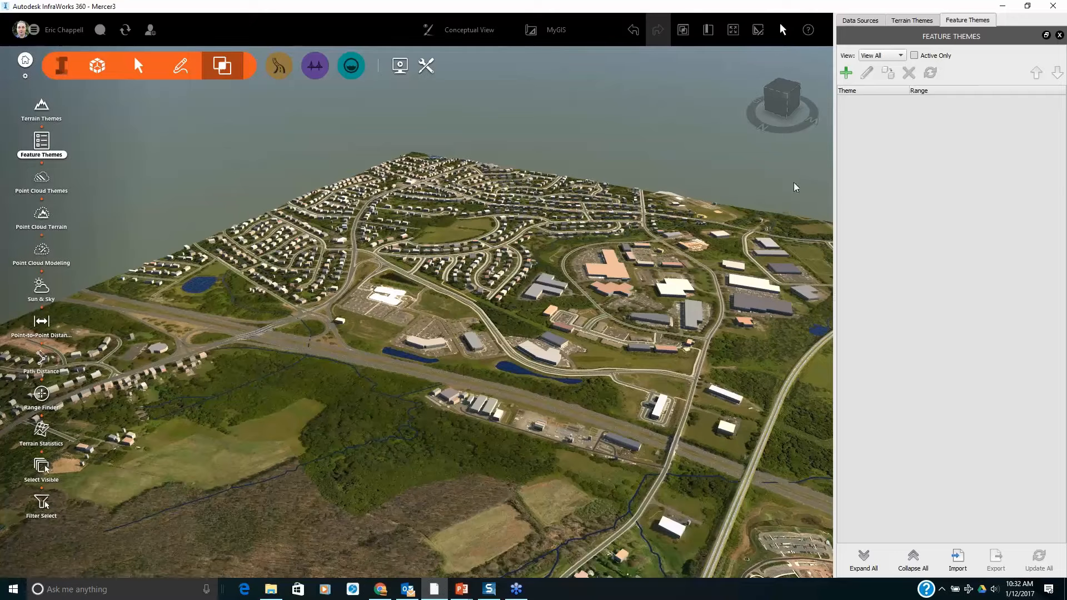
click(846, 73)
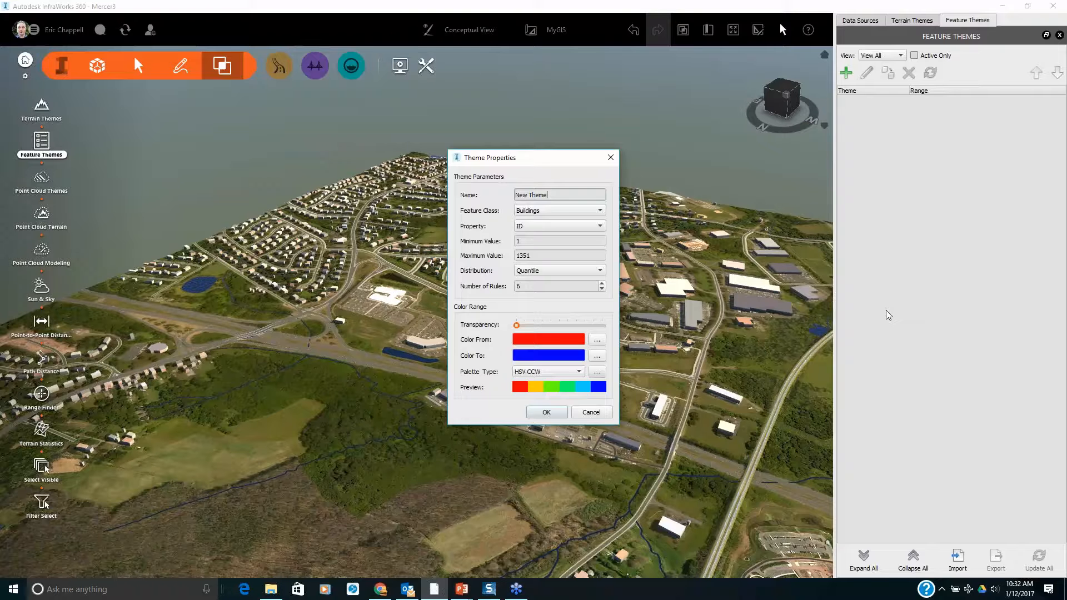
click(597, 416)
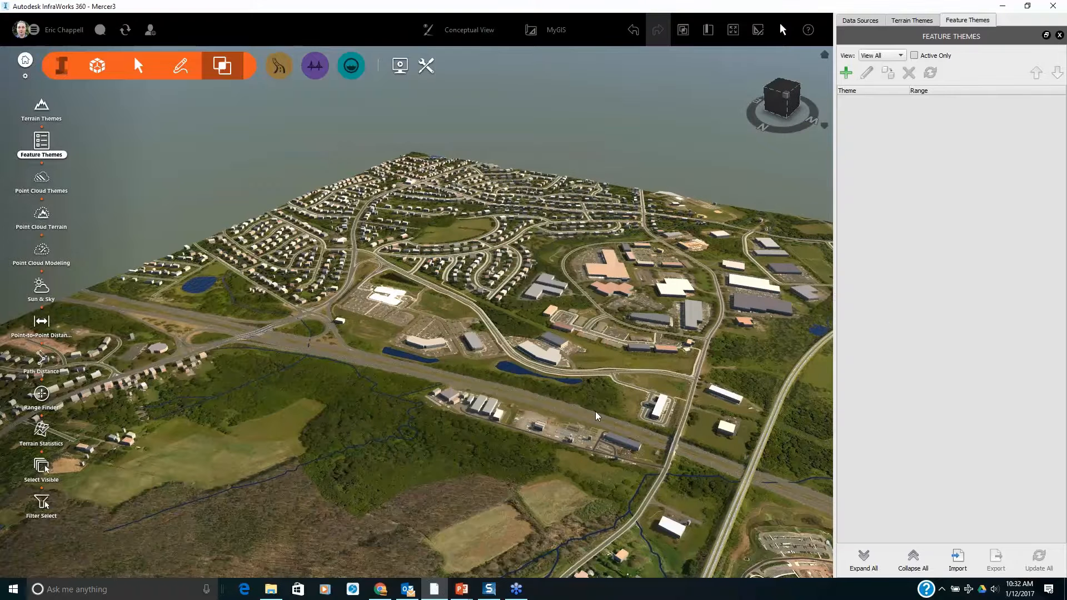
click(847, 73)
click(525, 211)
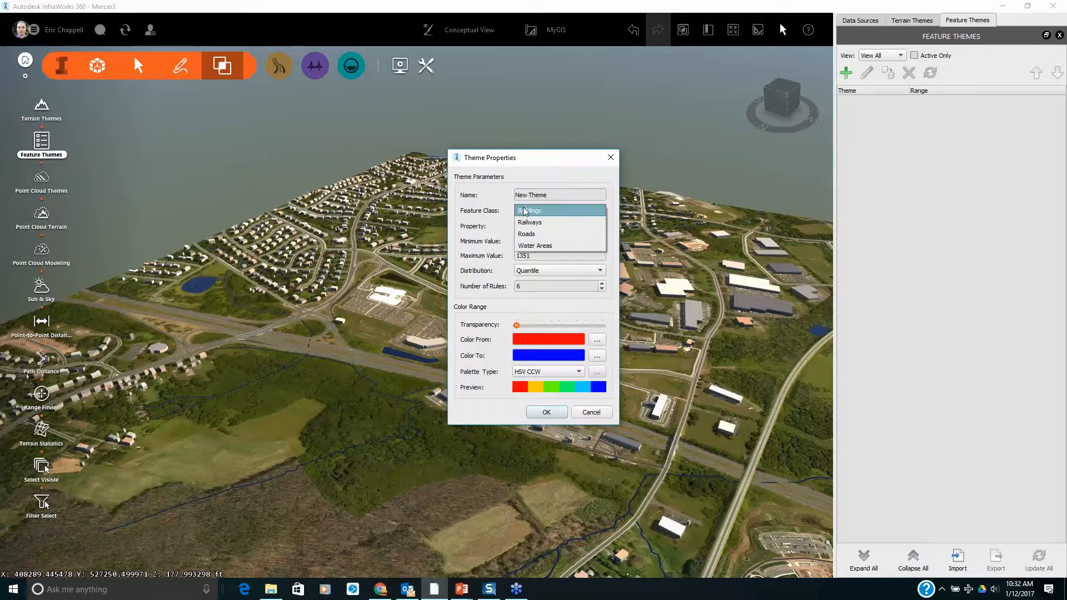
click(568, 214)
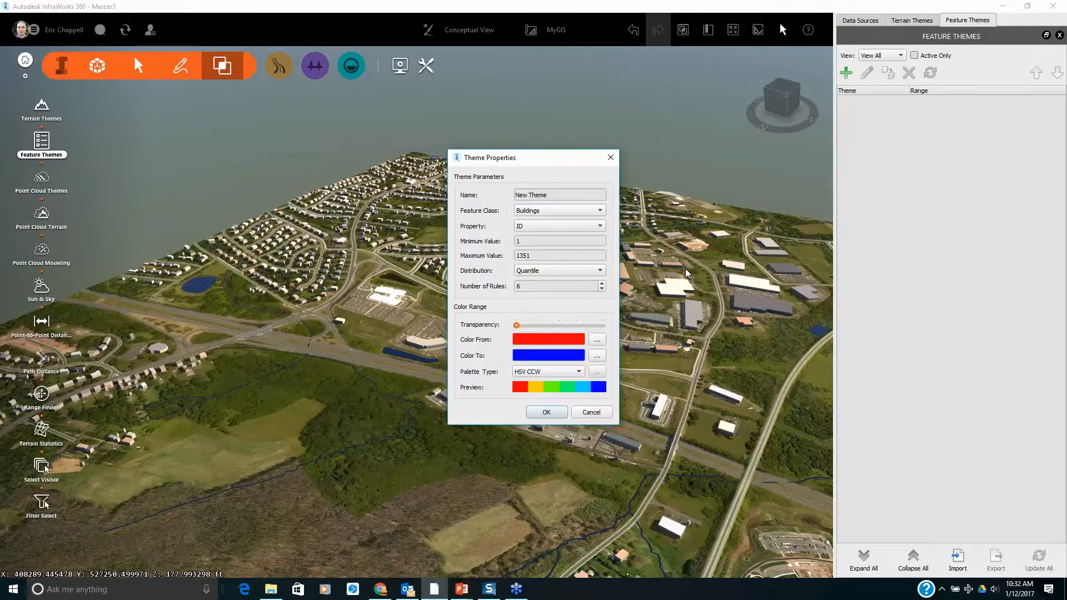
click(597, 212)
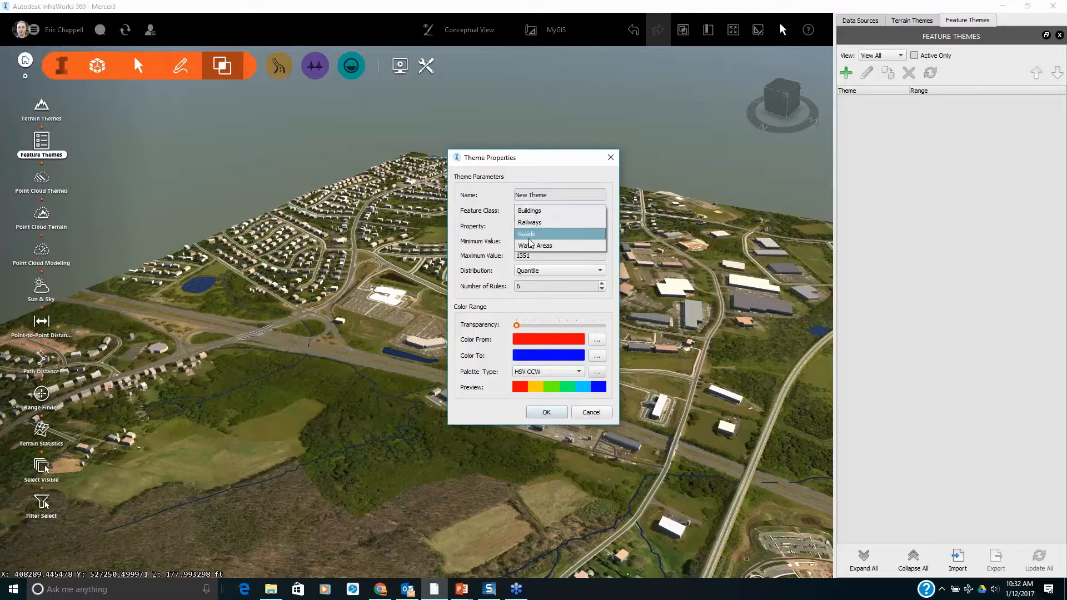
click(536, 214)
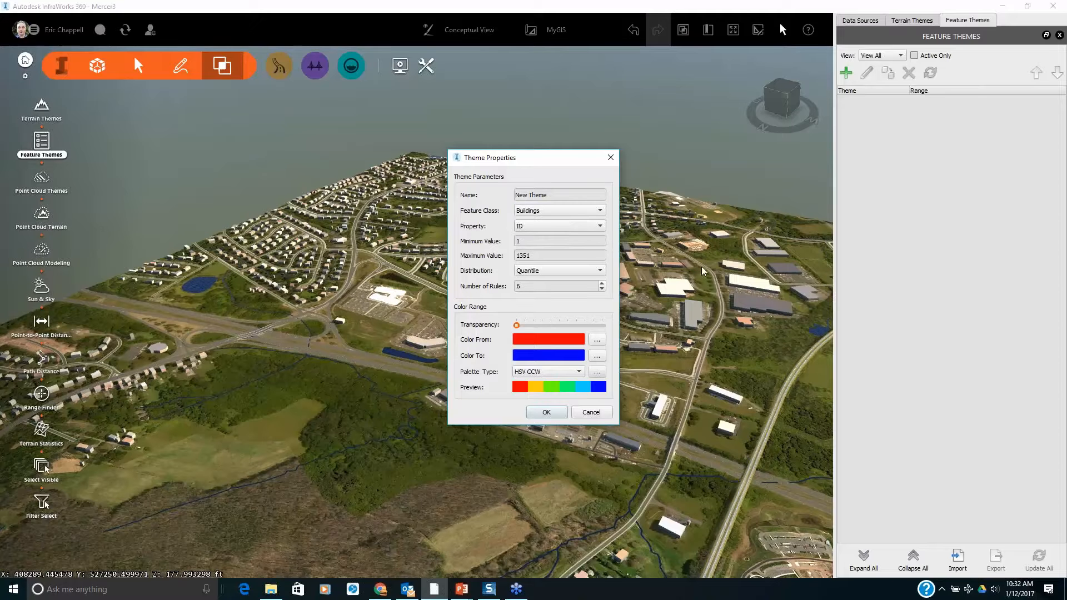
click(590, 227)
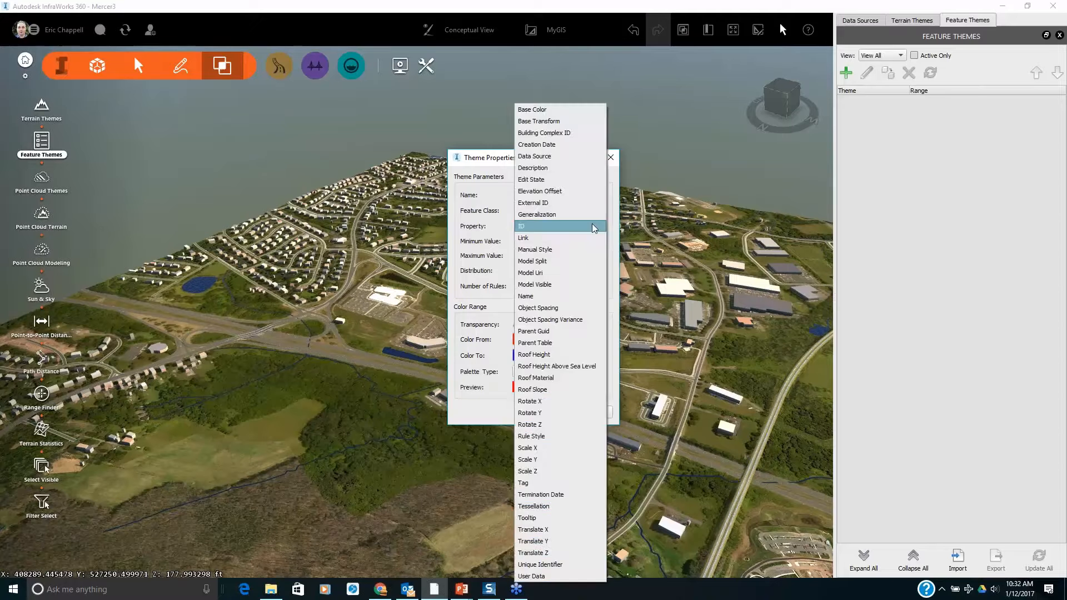
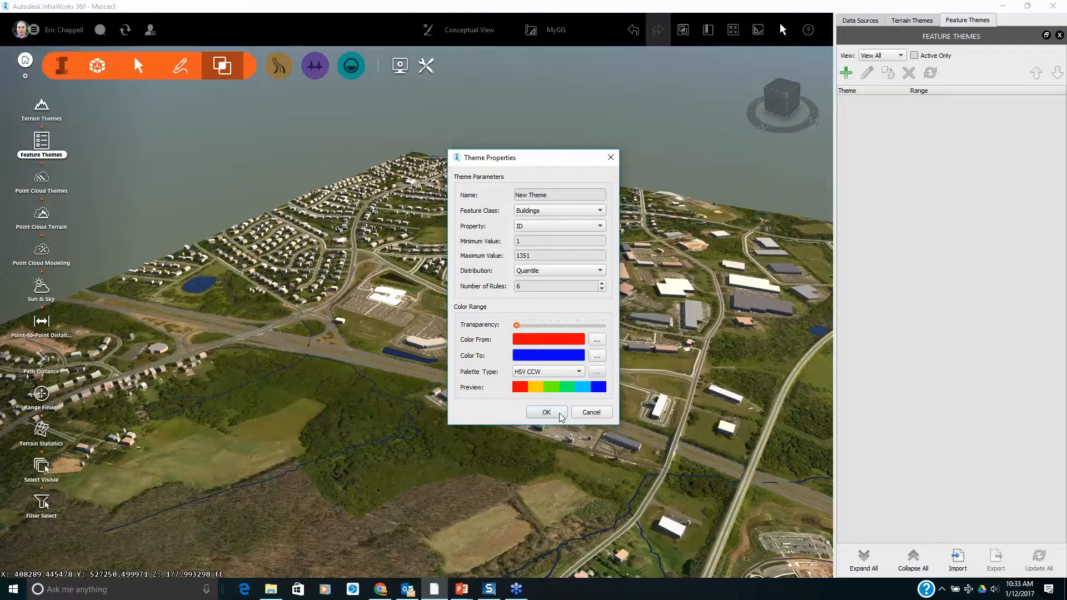
click(589, 414)
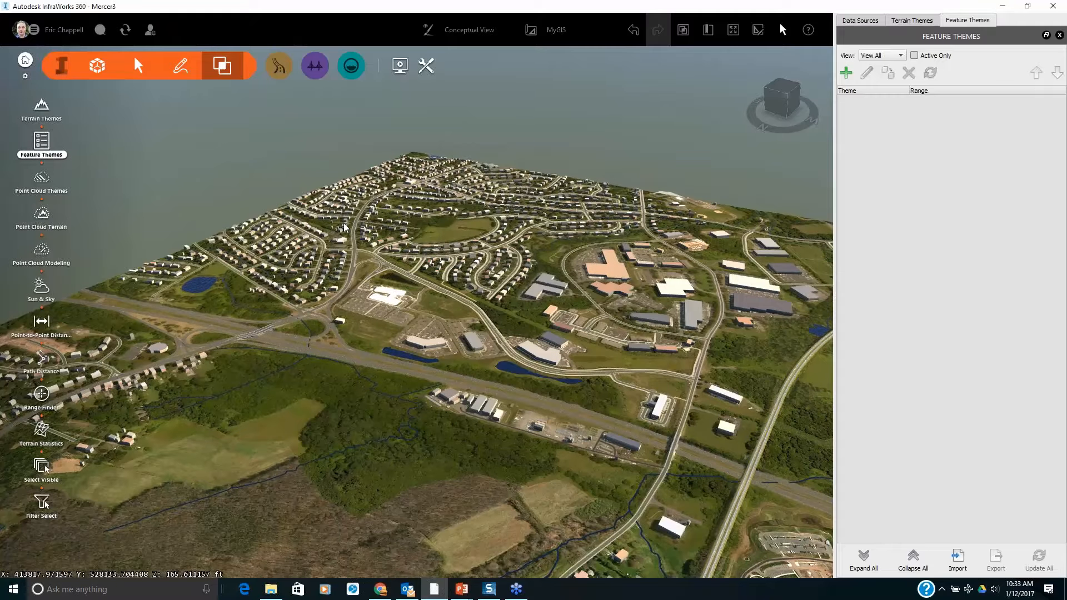
Add a style rule named Facades for buildings and open the rule for editing
click(111, 66)
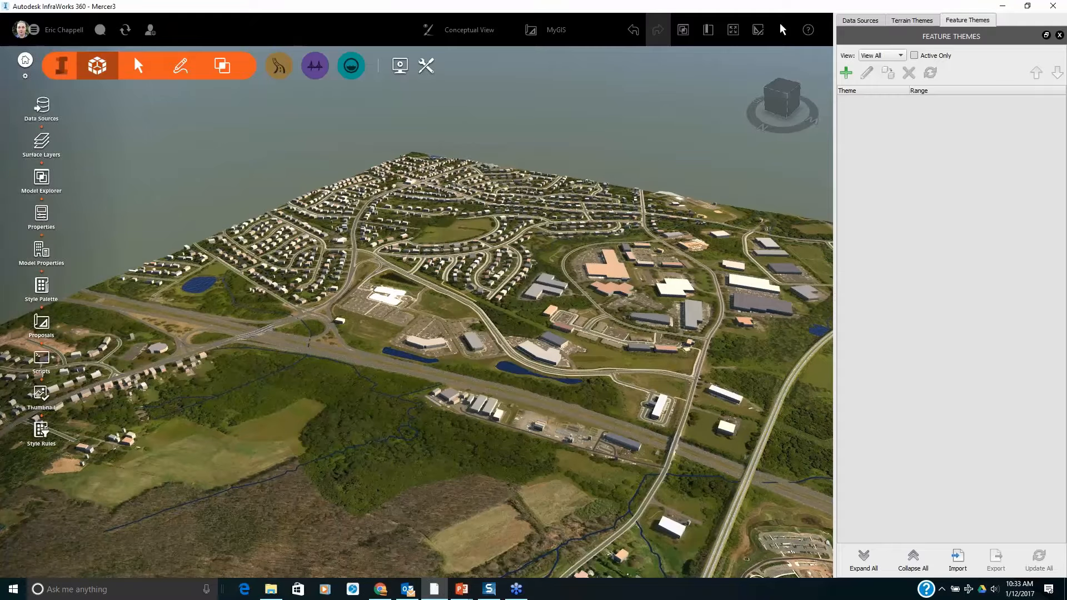
click(40, 432)
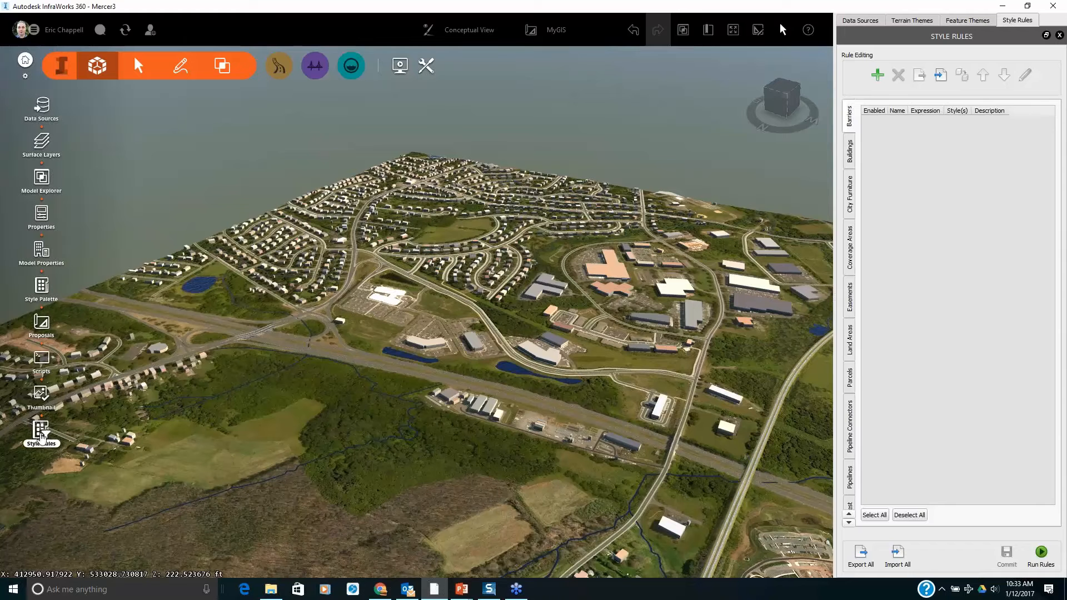
click(849, 151)
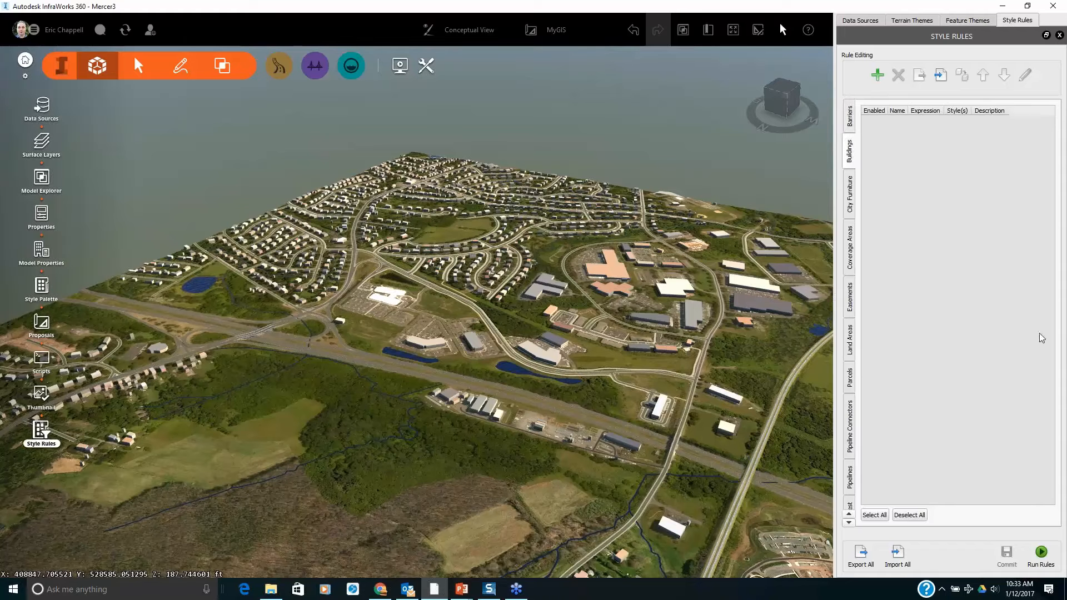
click(877, 78)
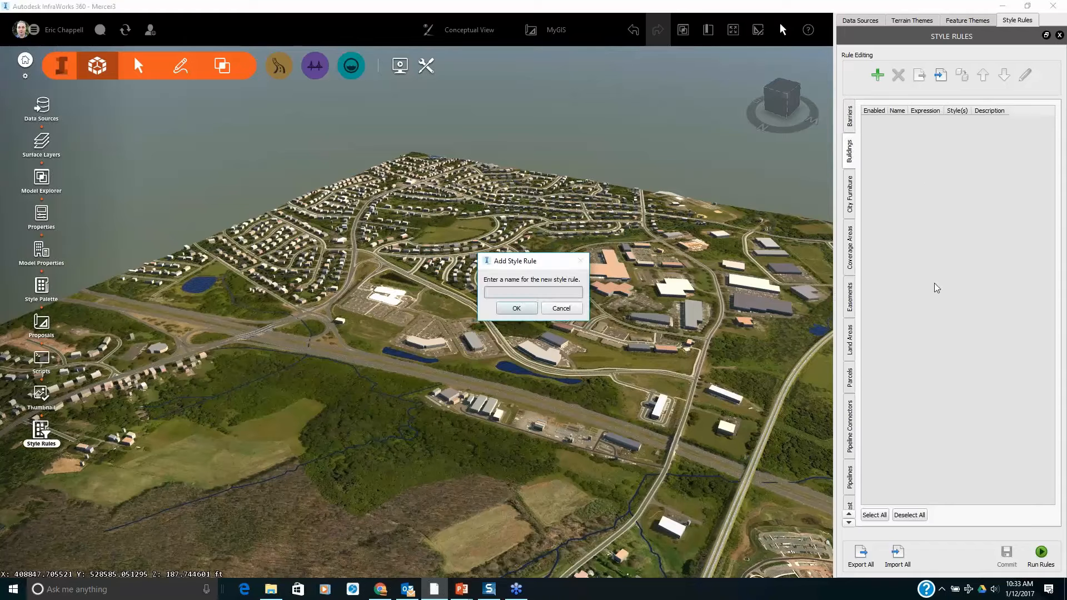
text(Facades)
click(522, 308)
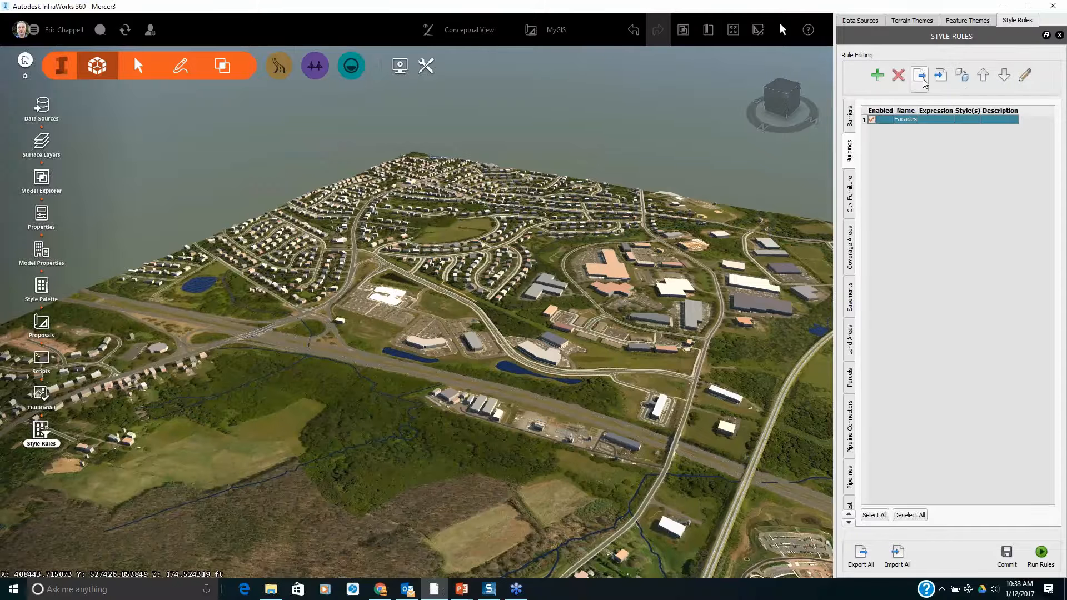
click(1025, 80)
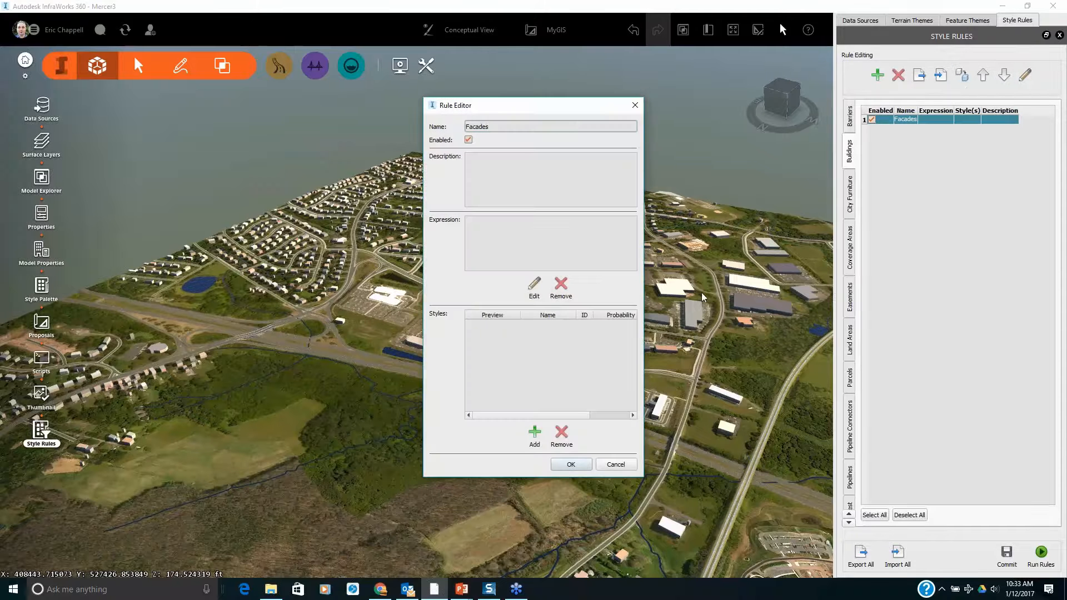
Give the Facades rule a filter expression that selects buildings with ROOF_HEIGHT > 20
click(496, 238)
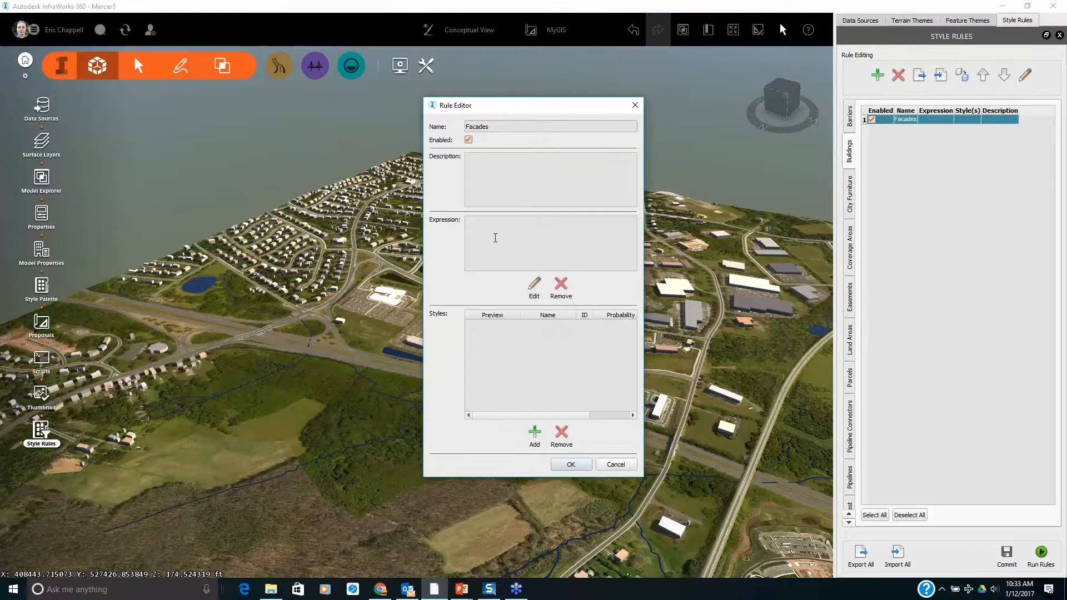
click(536, 293)
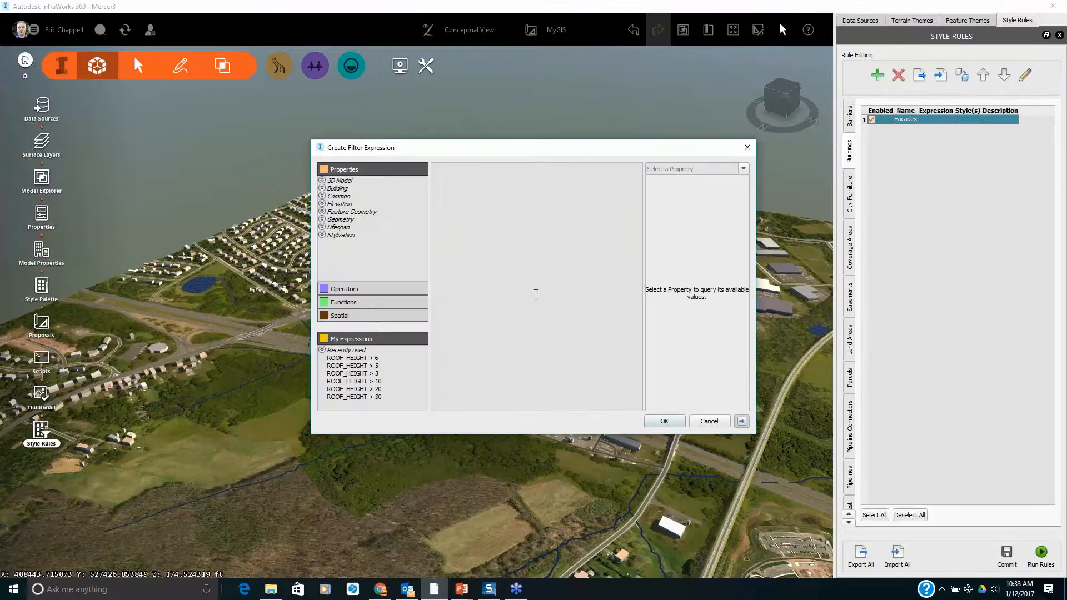
click(338, 189)
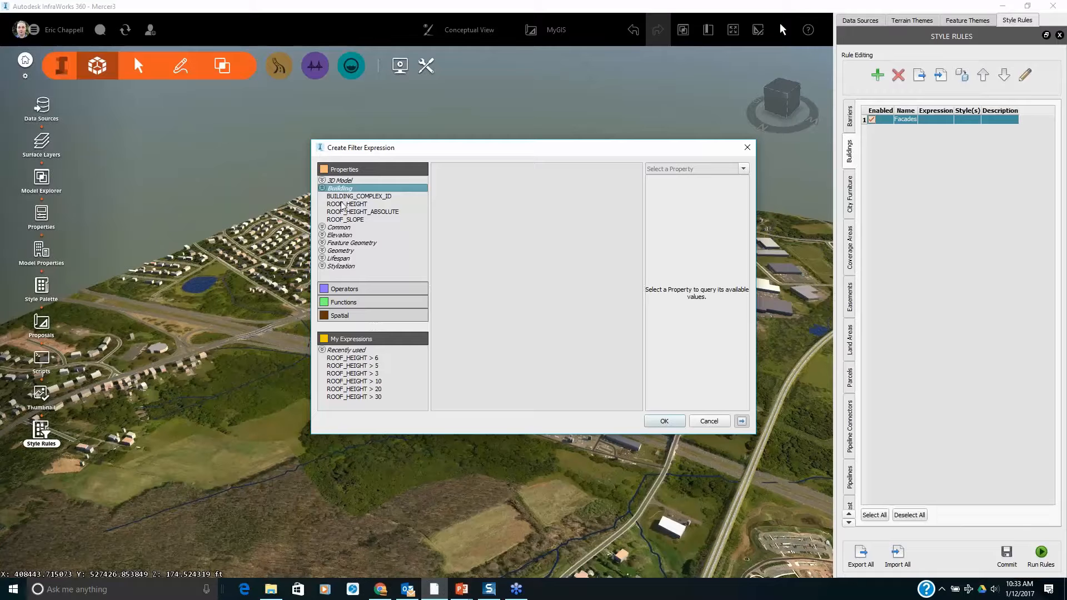
click(342, 205)
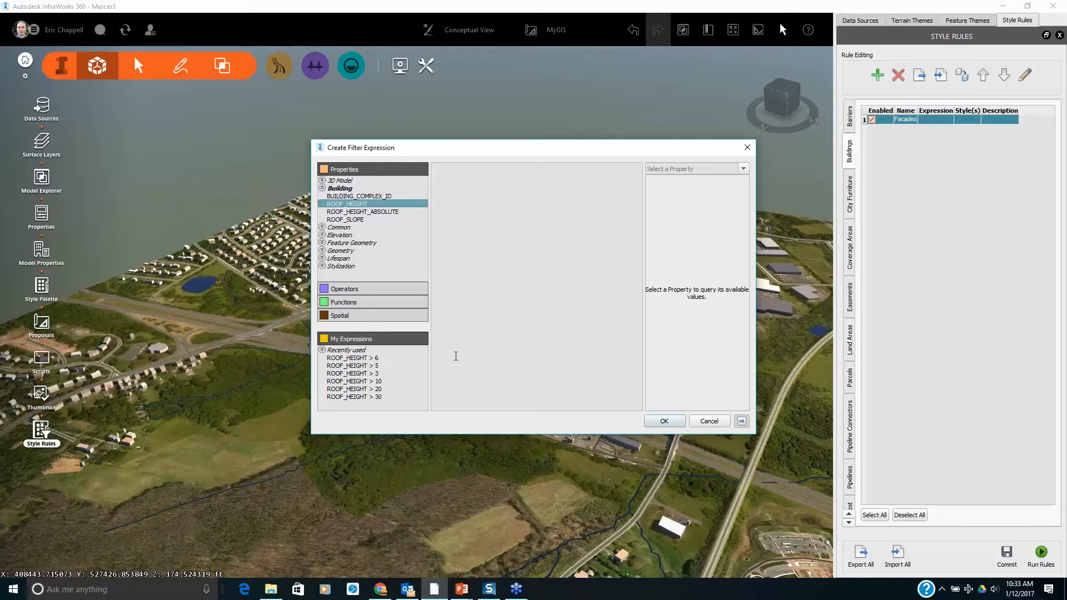
double_click(393, 204)
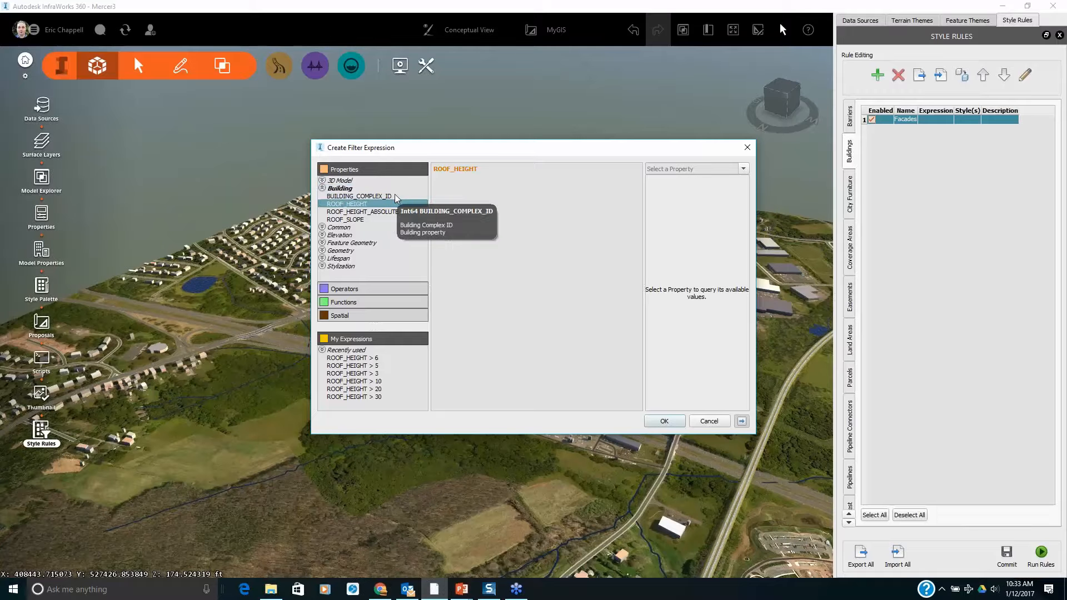
click(498, 168)
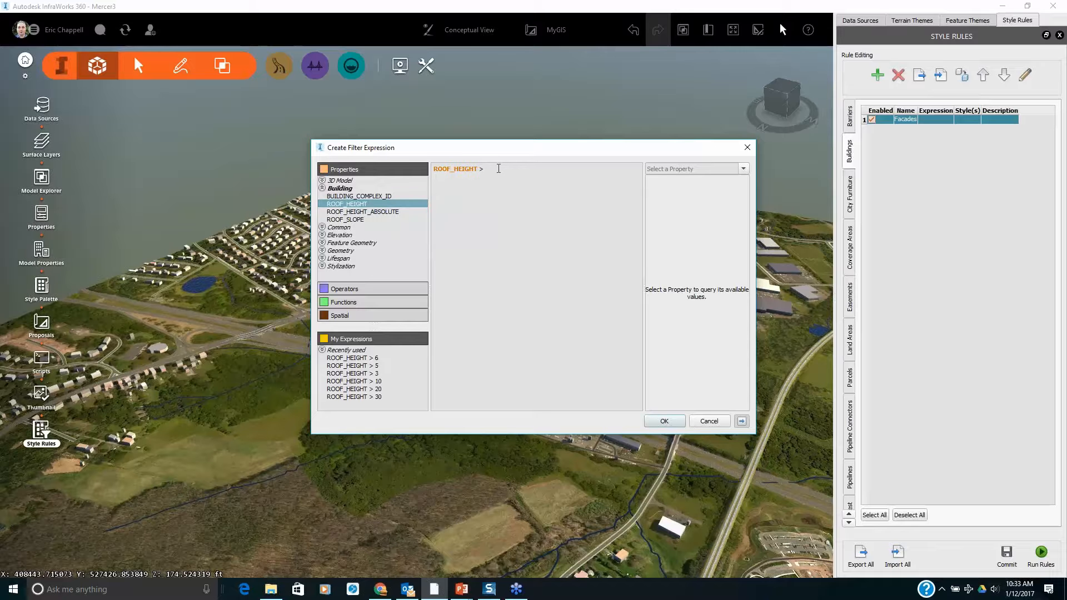
text(> 20)
click(664, 422)
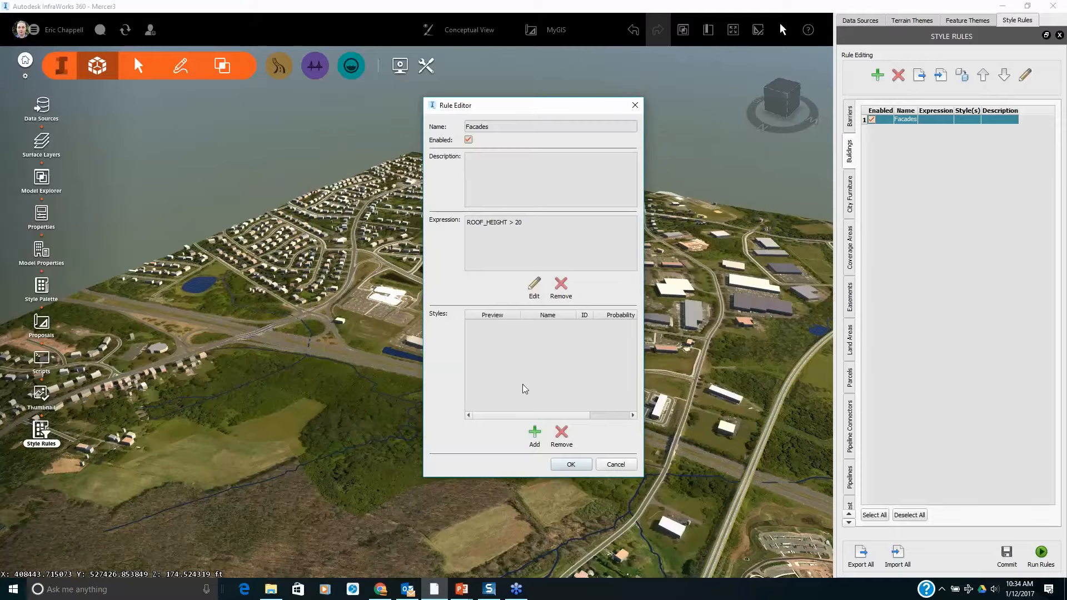
Add the brick facade styles Paulus and Dina to the Facades rule, enlarging the rule editor to show all style columns
click(535, 436)
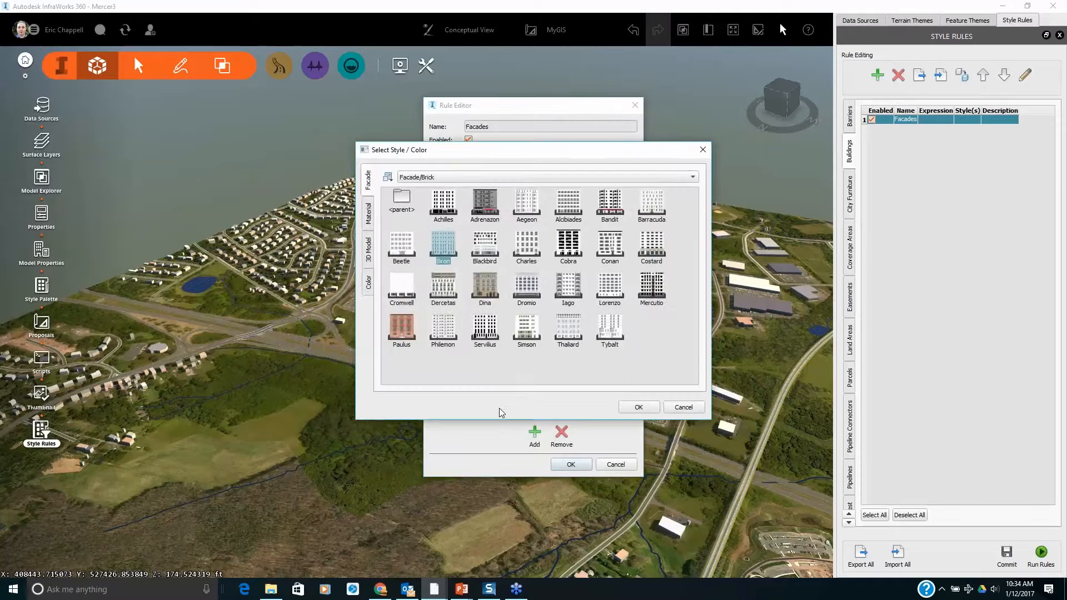
click(402, 329)
click(638, 408)
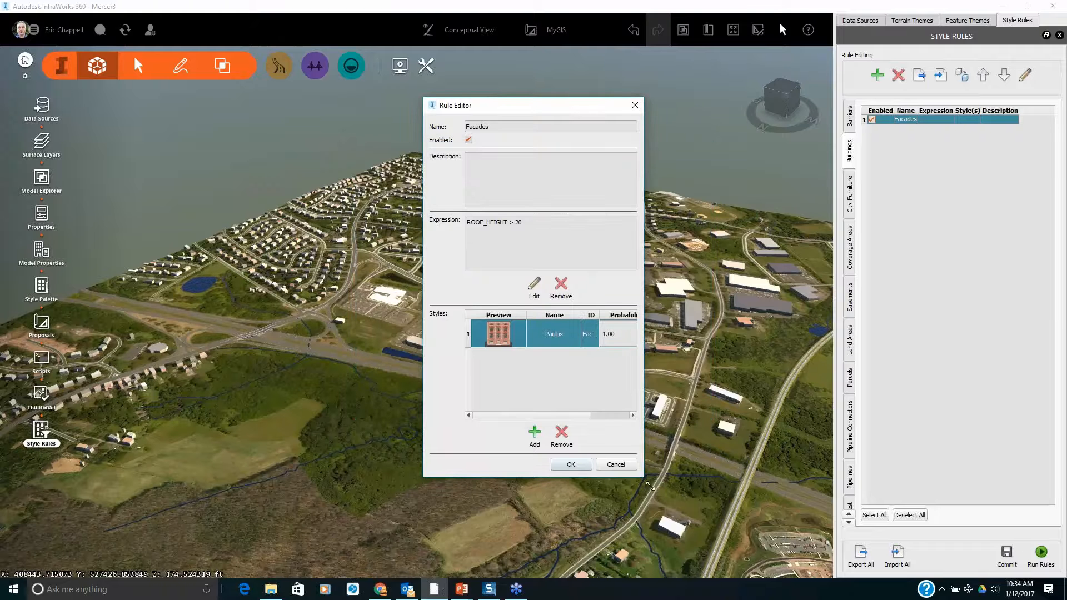
drag(646, 483, 700, 515)
click(563, 473)
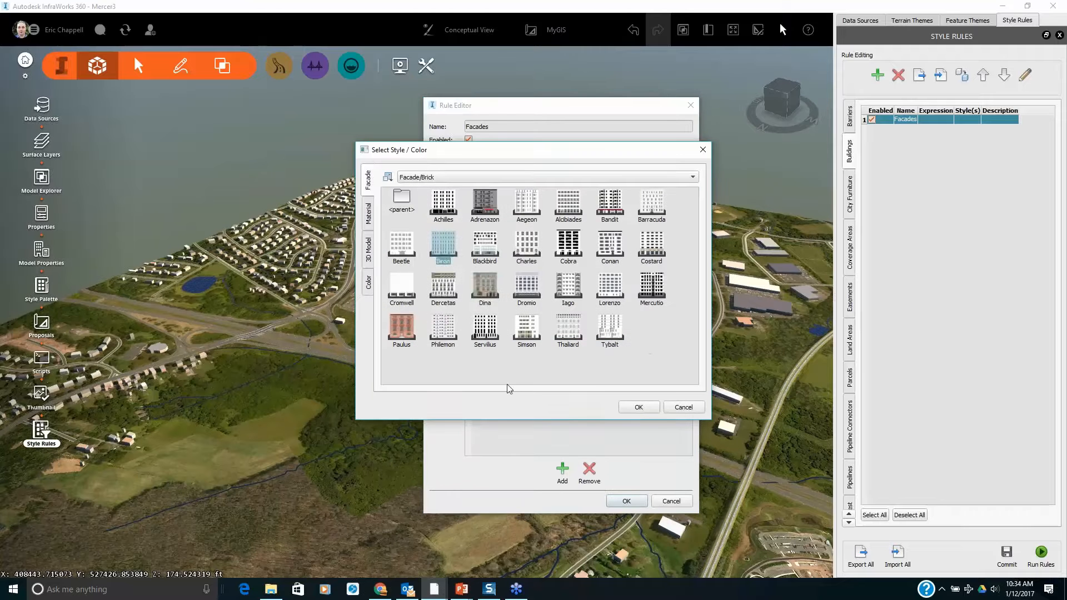
click(484, 286)
click(635, 405)
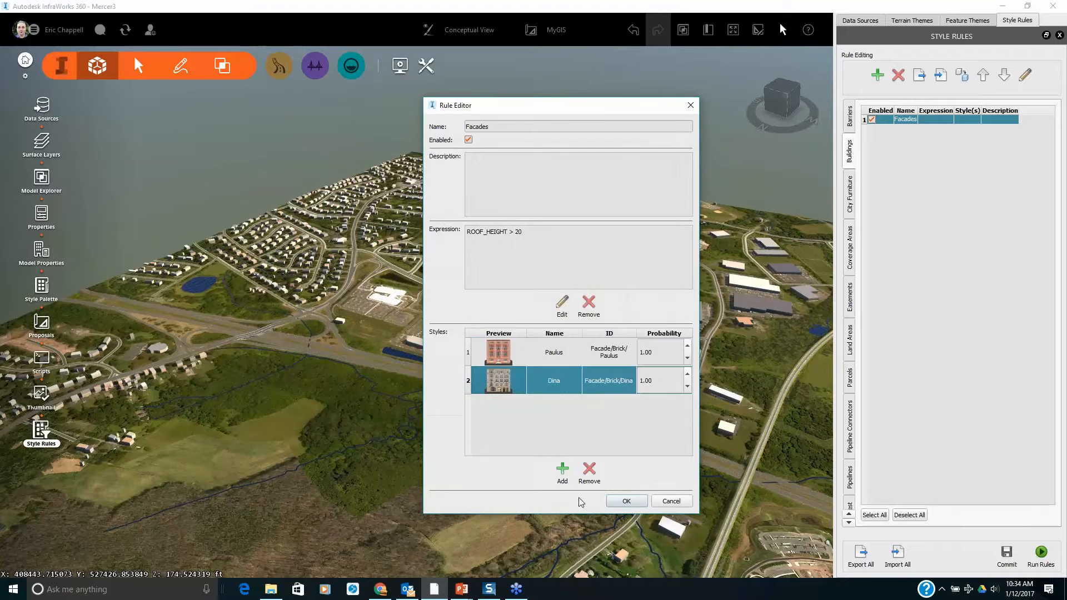
Add the Metal & Glass facade Lear and the Marble & Stone facade Cato to the rule's styles
click(562, 471)
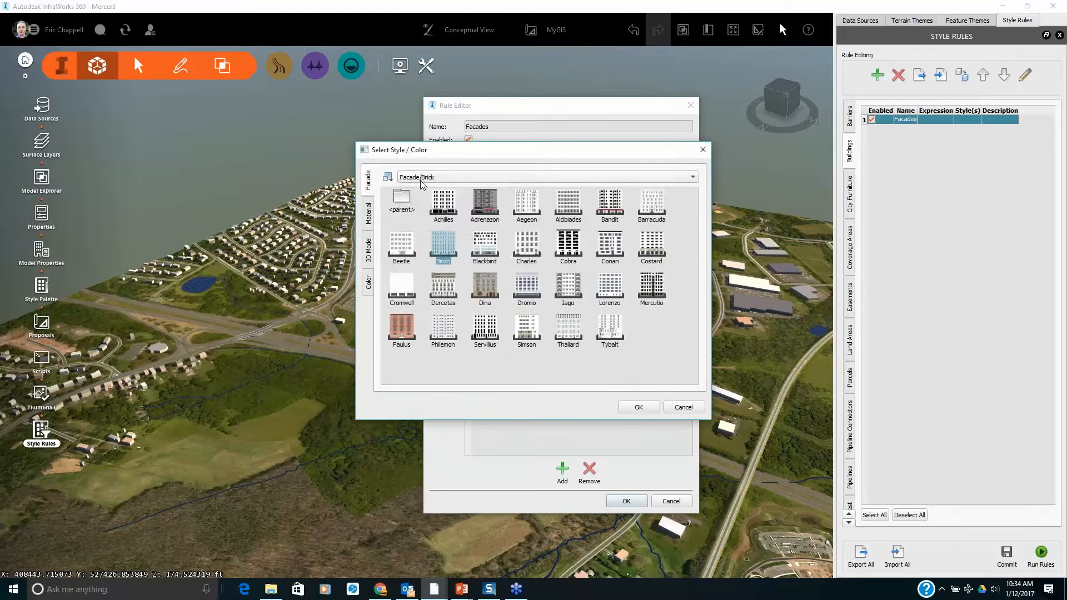
click(449, 177)
click(449, 212)
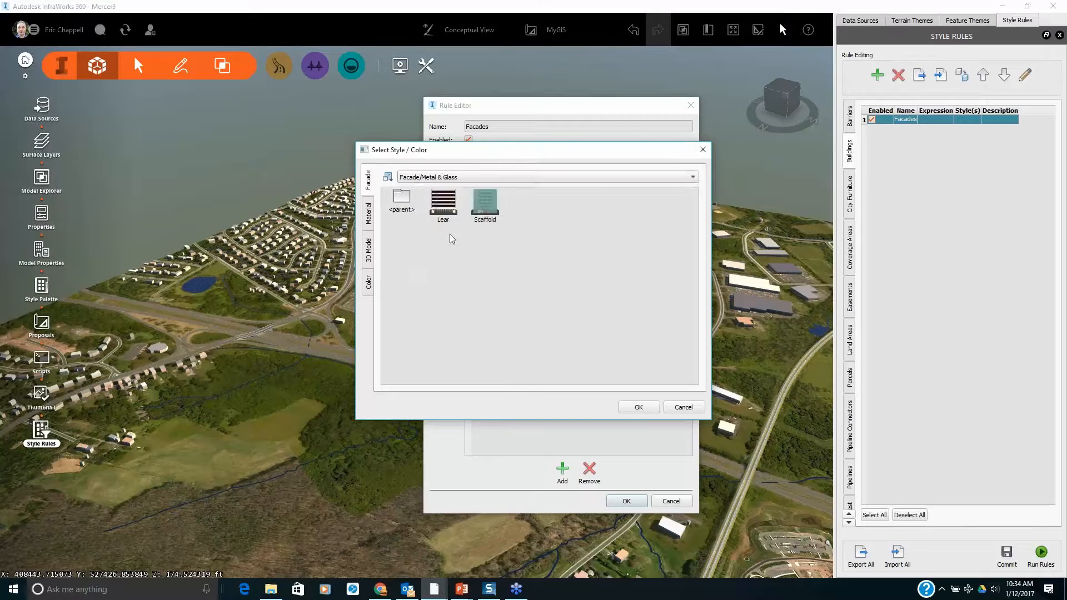
click(639, 408)
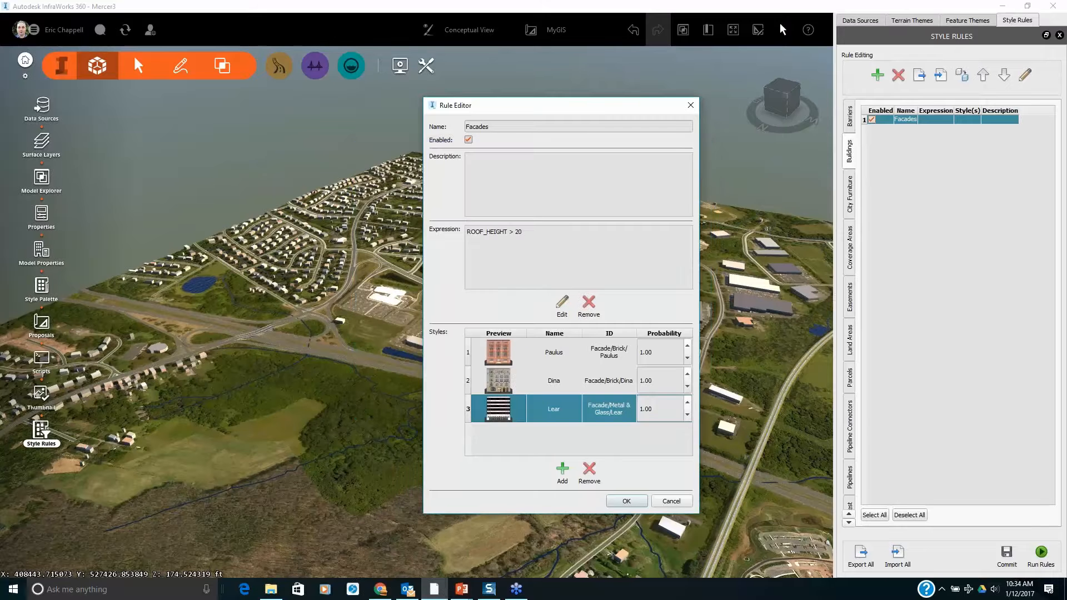
click(562, 470)
click(456, 178)
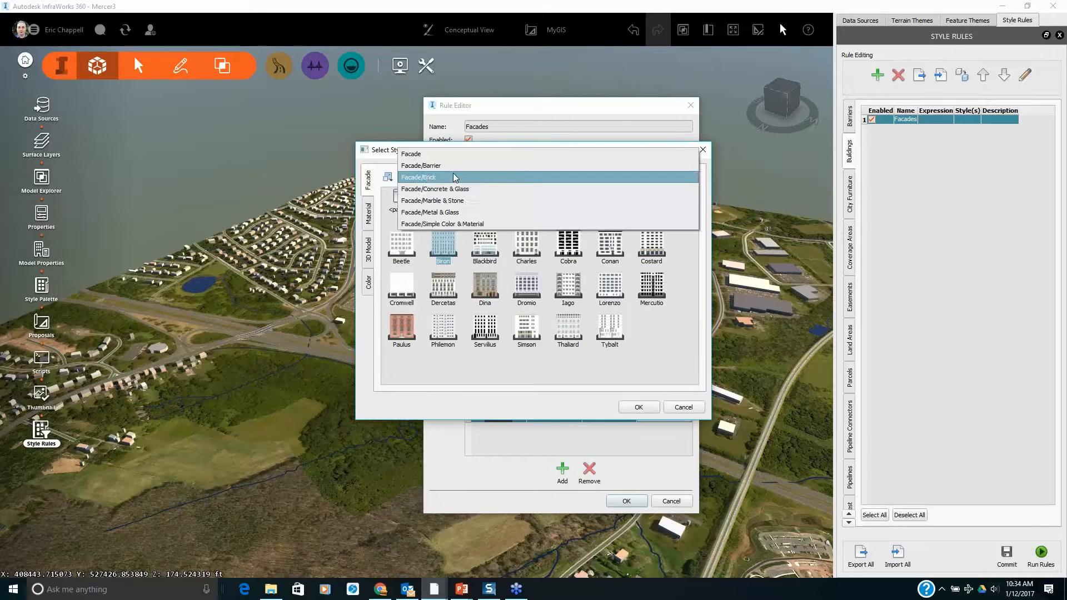
click(451, 203)
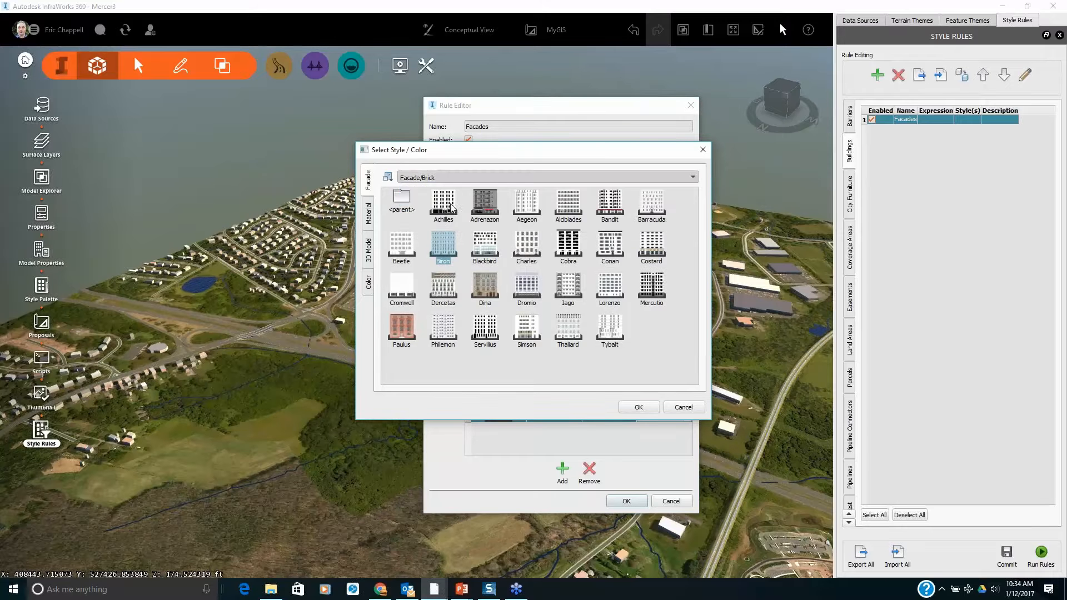
click(537, 293)
click(650, 411)
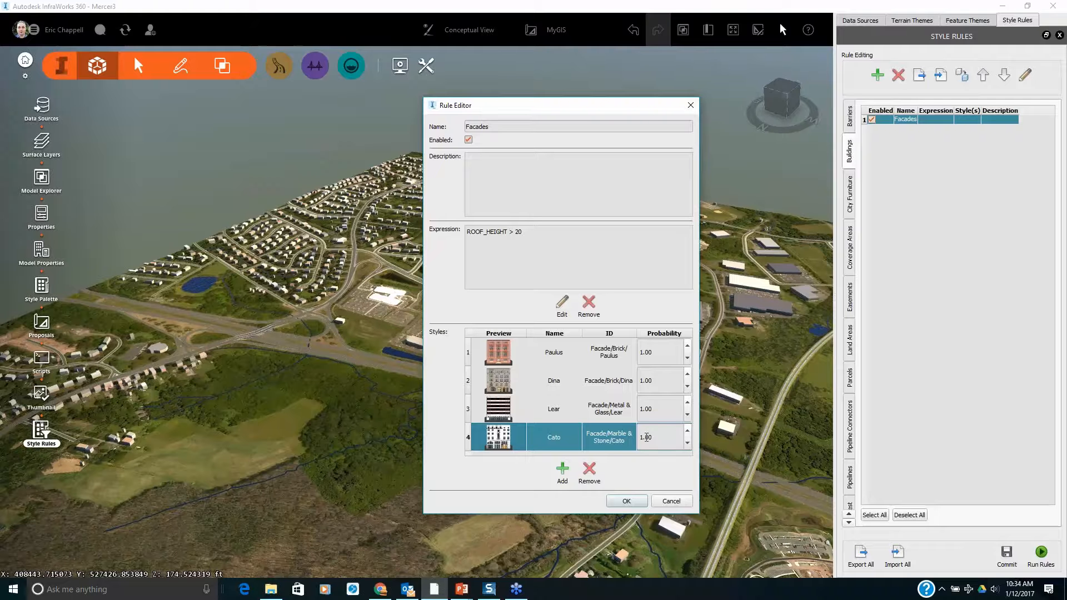
Set the Paulus facade's probability to 4, save the rule and run the building style rules
double_click(648, 353)
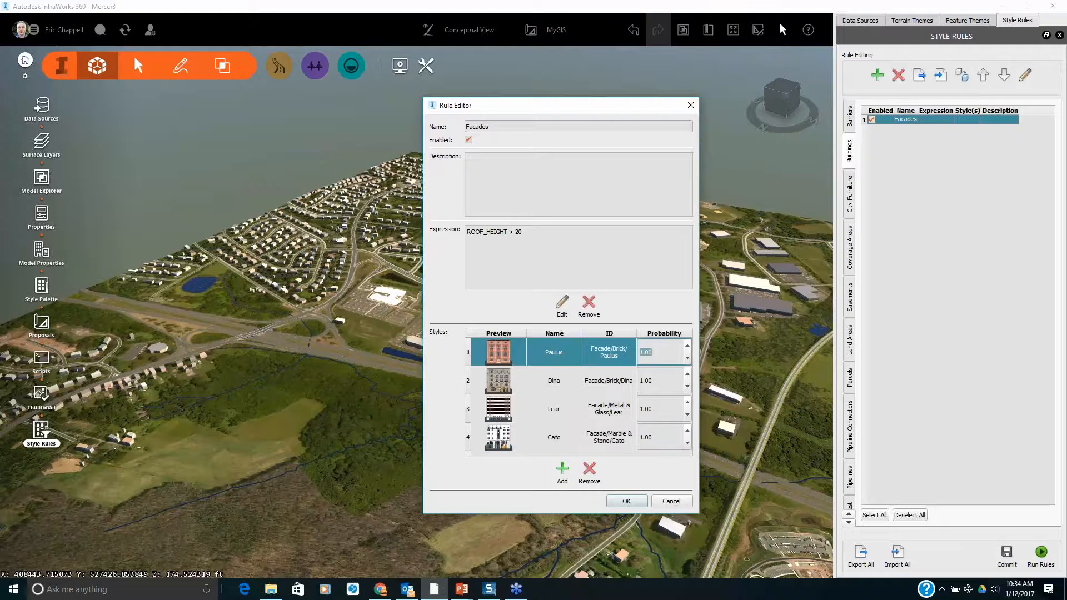
text(4)
click(665, 383)
click(631, 502)
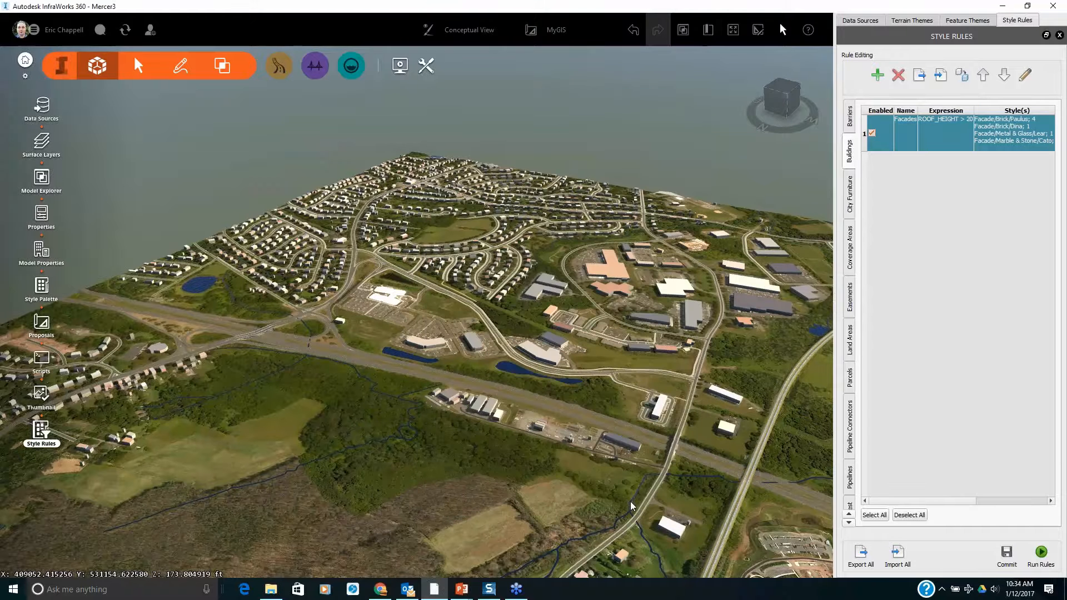
click(1041, 554)
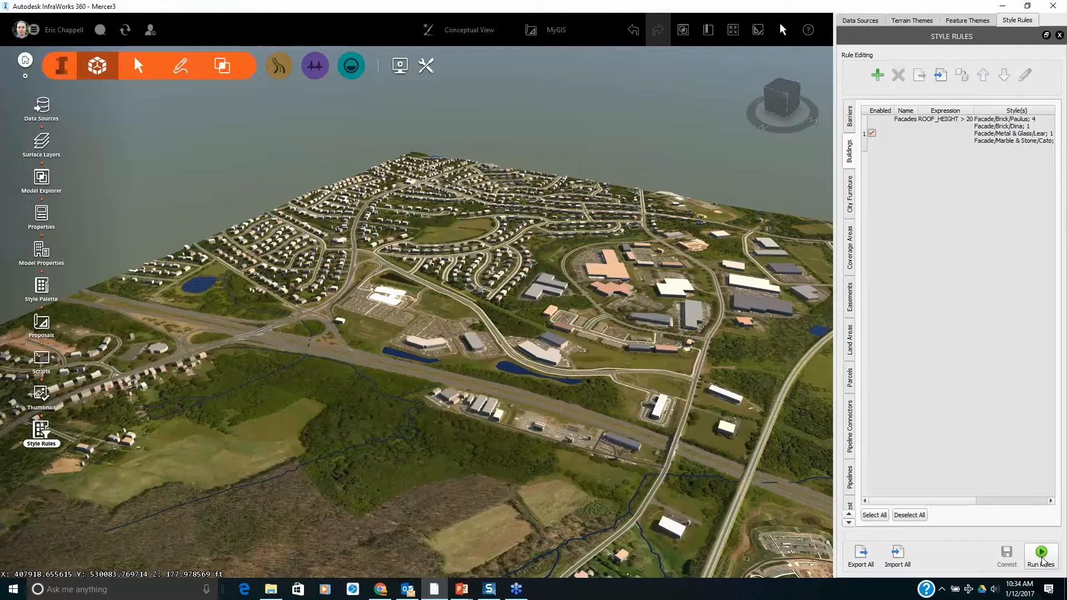
Change the Facades rule's expression to ROOF_HEIGHT > 1 and run the style rules again
click(949, 126)
click(1025, 75)
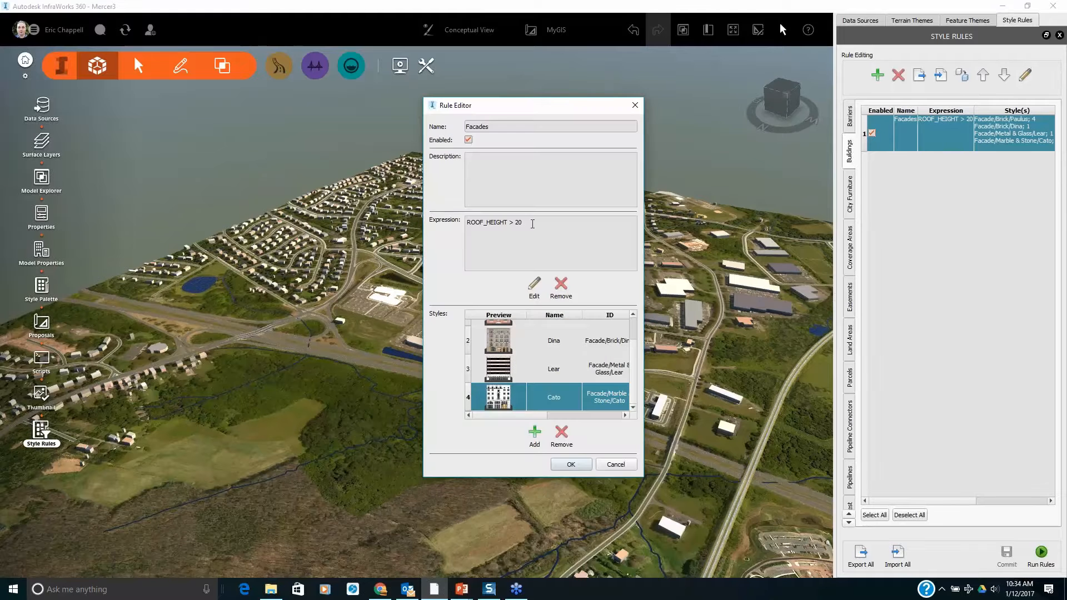
click(534, 287)
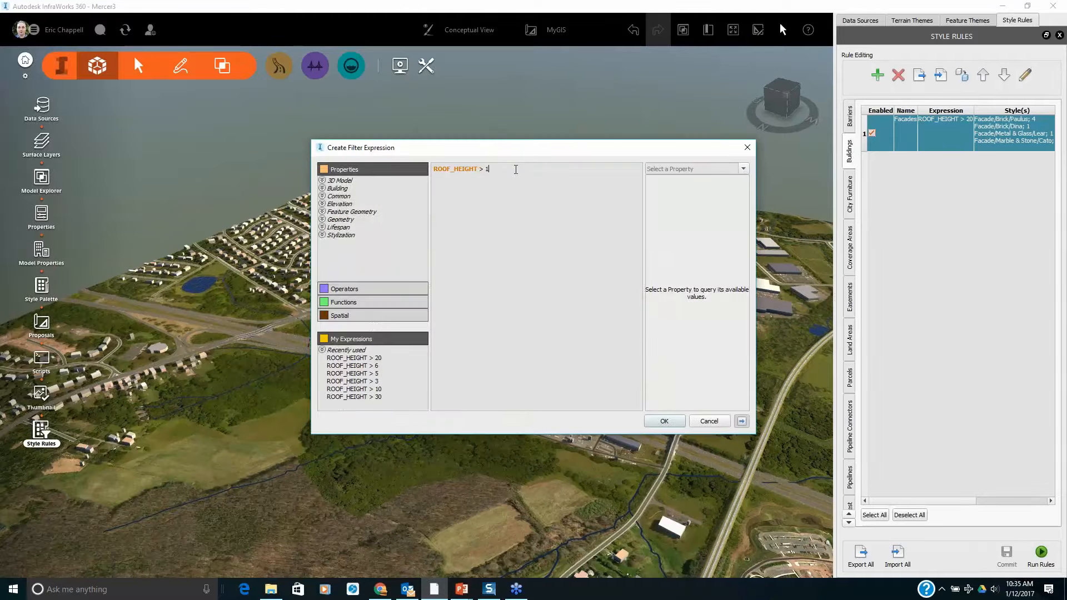
click(665, 420)
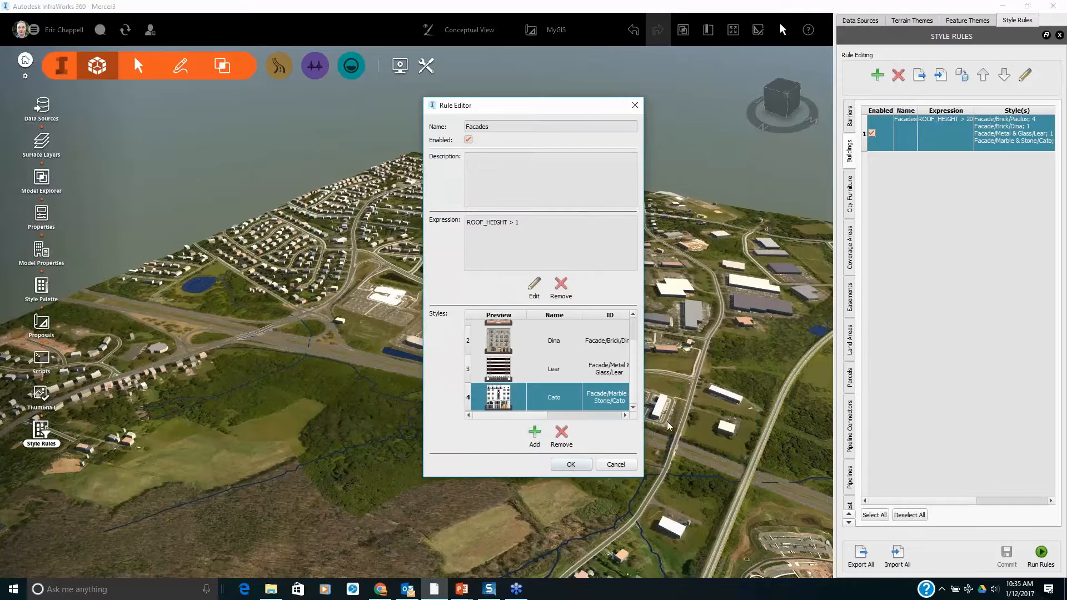
click(571, 466)
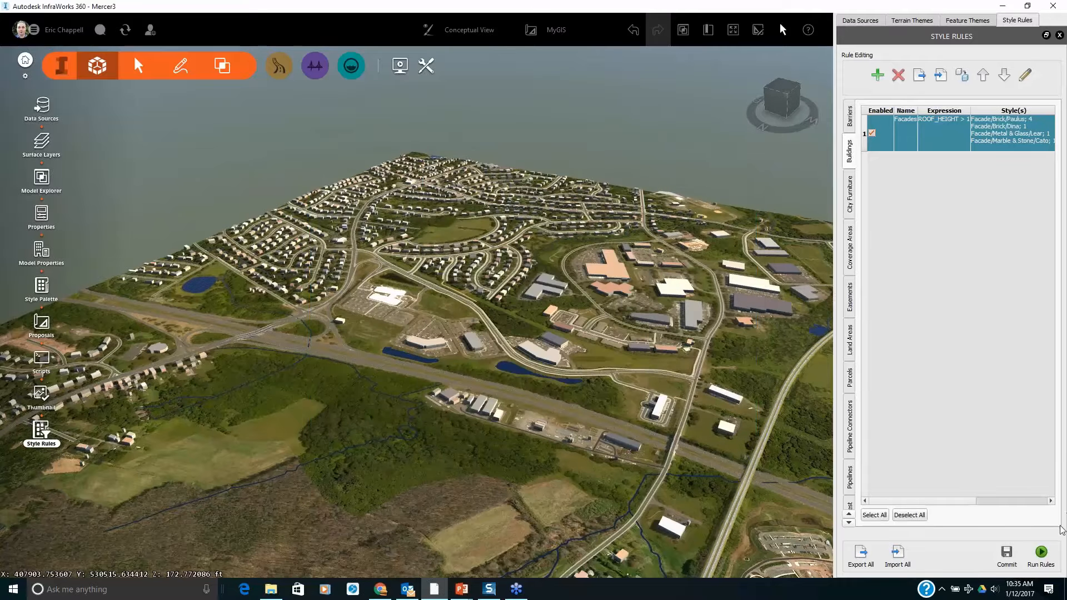
click(1043, 552)
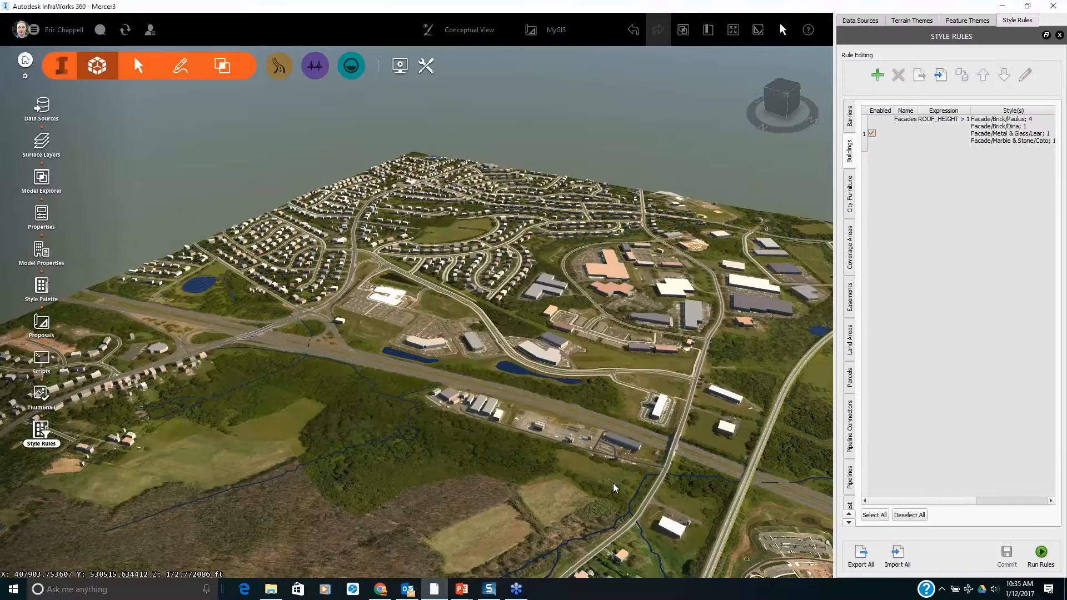
Examine the facades on the residential buildings at street level and from above the neighborhood and pond
drag(428, 355, 547, 340)
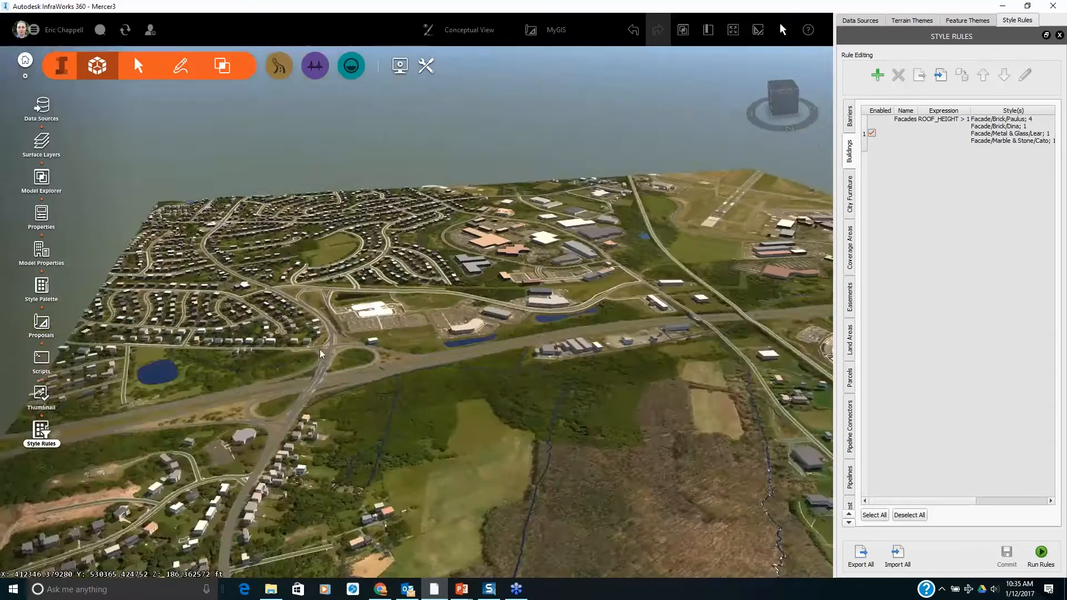
scroll(267, 375, up, 8)
scroll(256, 417, up, 7)
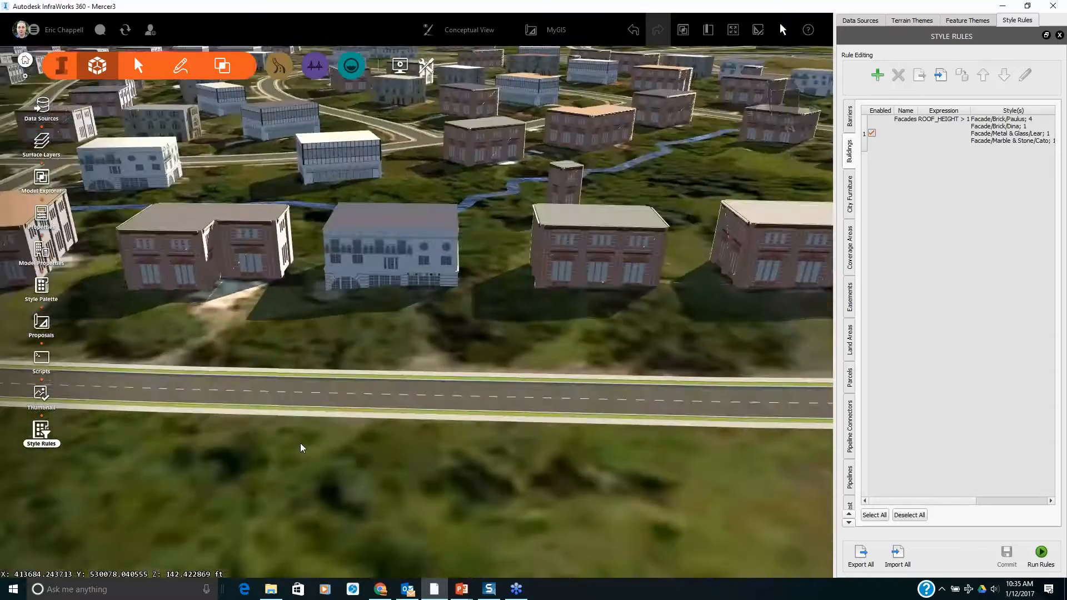
drag(300, 443, 453, 416)
middle_drag(342, 432, 745, 293)
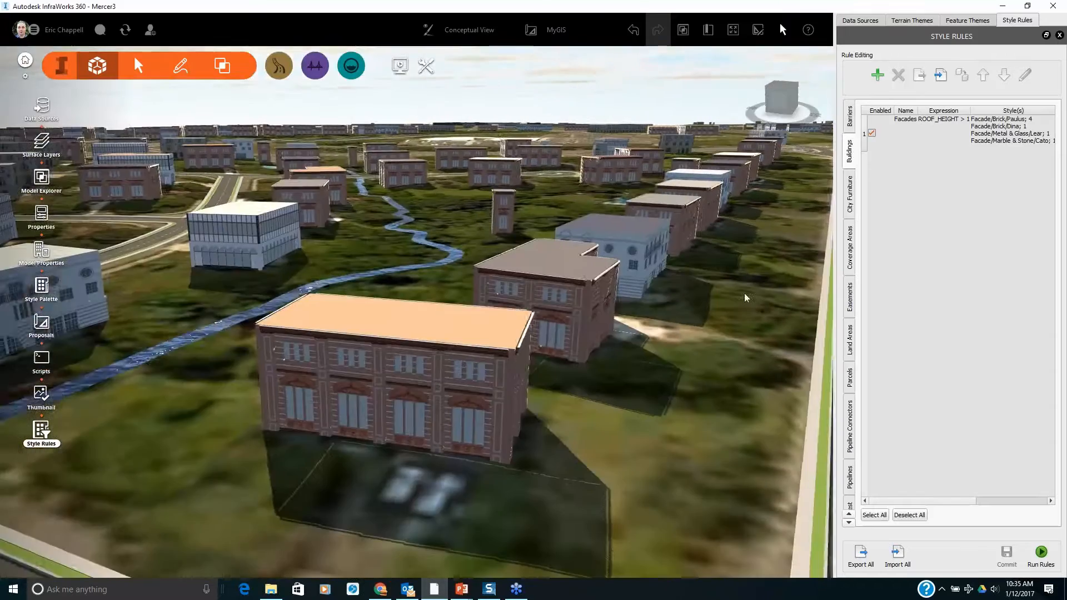
drag(549, 429, 576, 415)
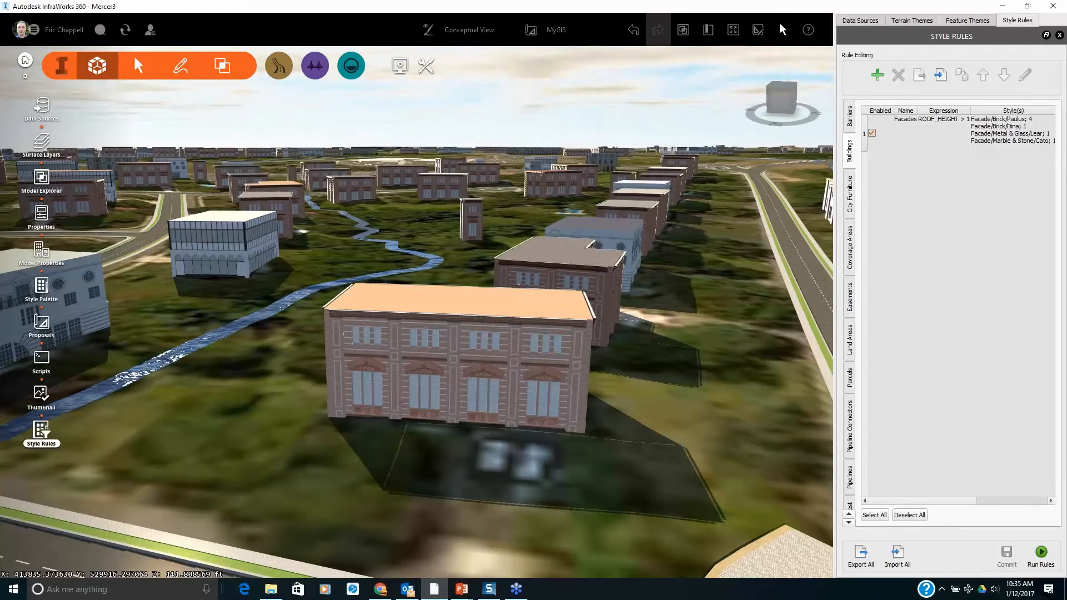
scroll(539, 384, down, 5)
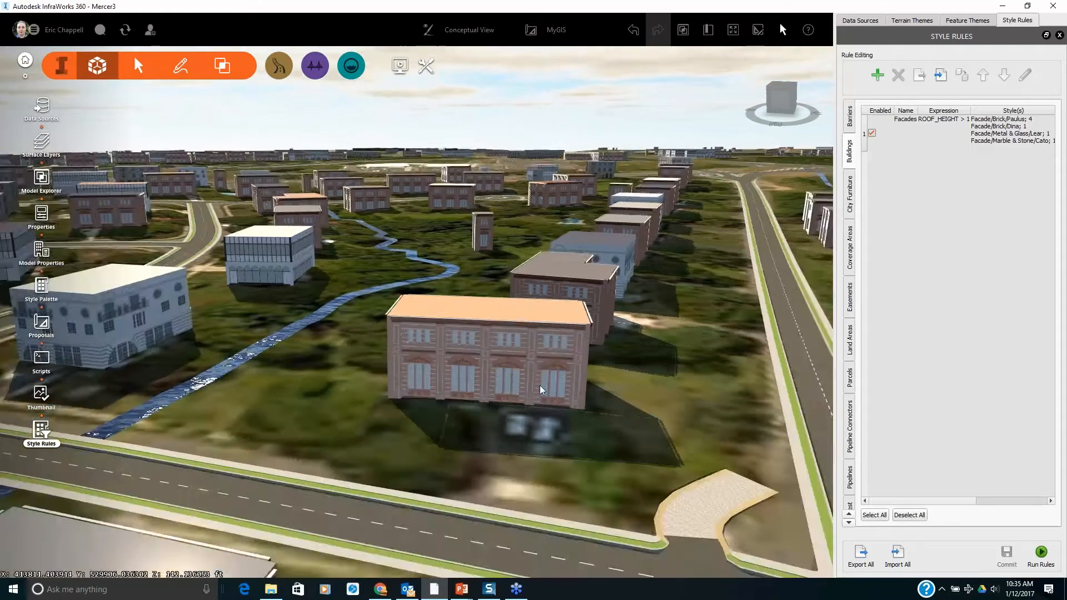
drag(604, 358, 530, 405)
scroll(530, 406, down, 10)
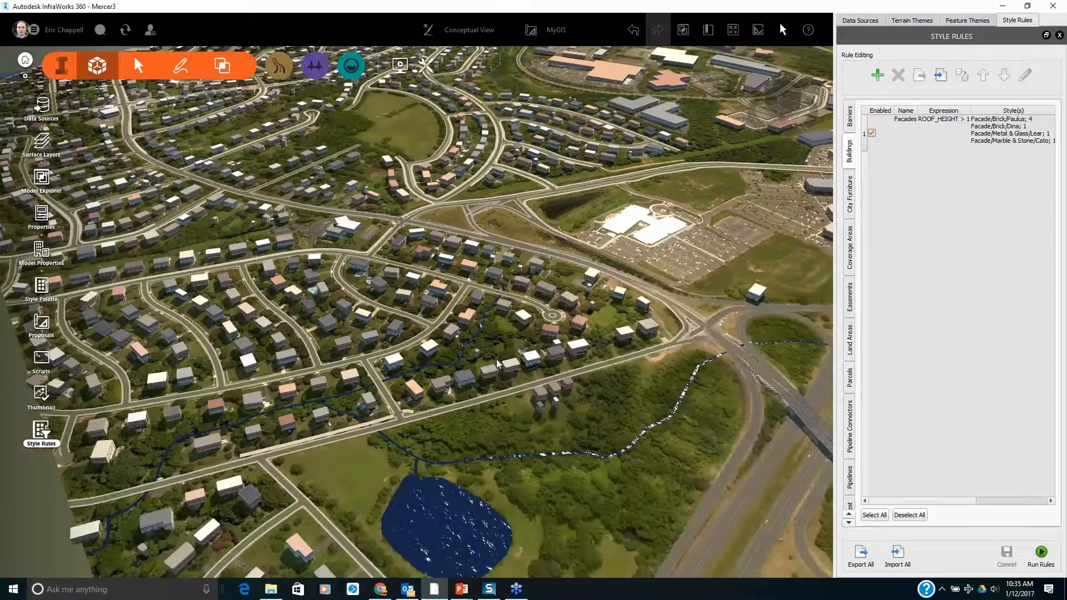
middle_drag(496, 359, 498, 355)
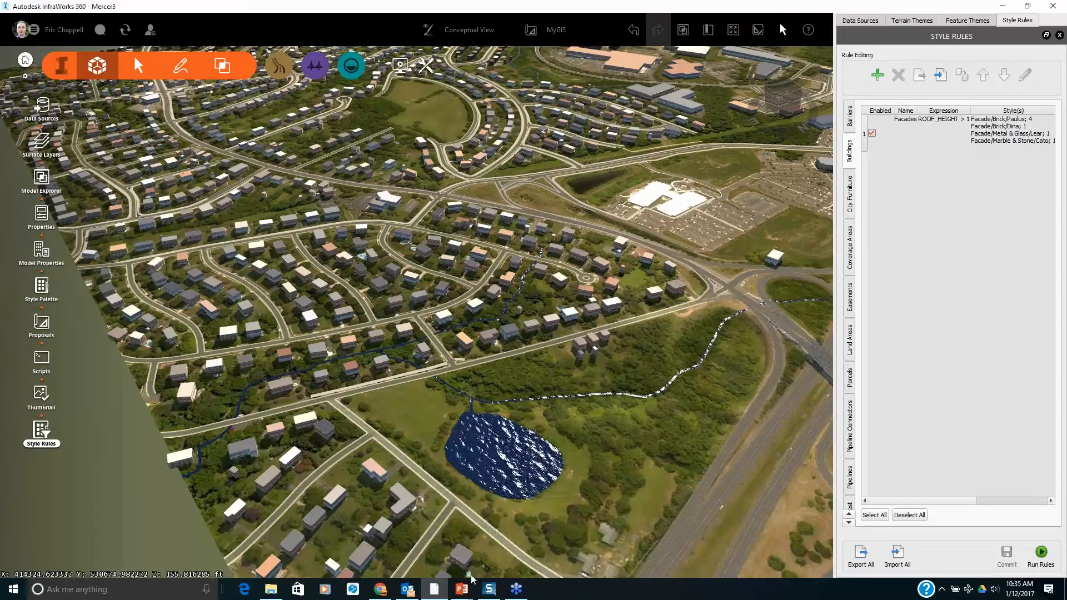
Switch to the PowerPoint slide show on using GIS data with InfraWorks 360
mouse_move(464, 593)
click(495, 557)
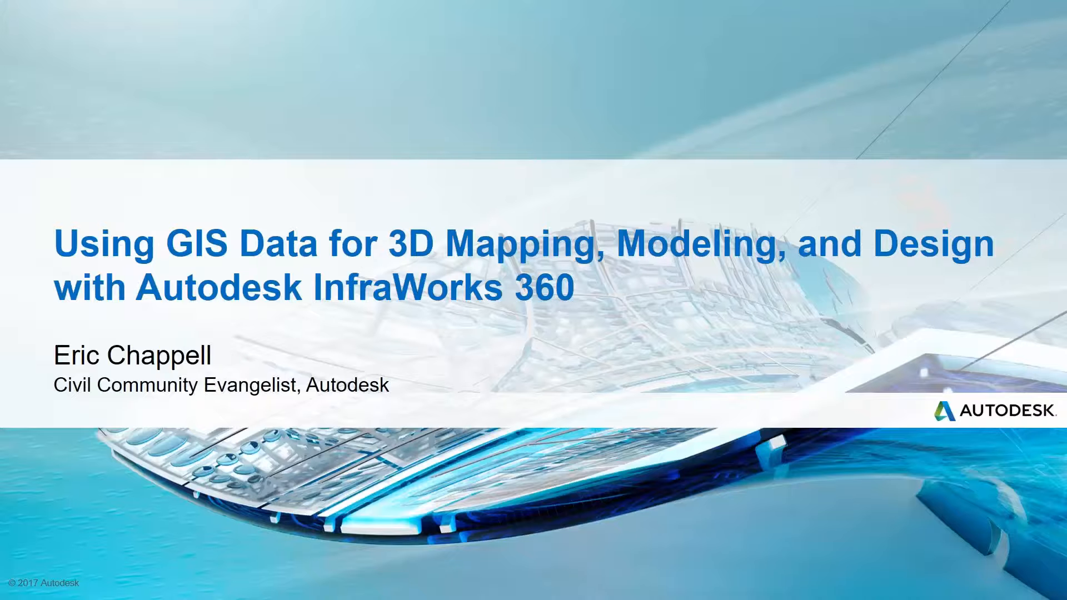